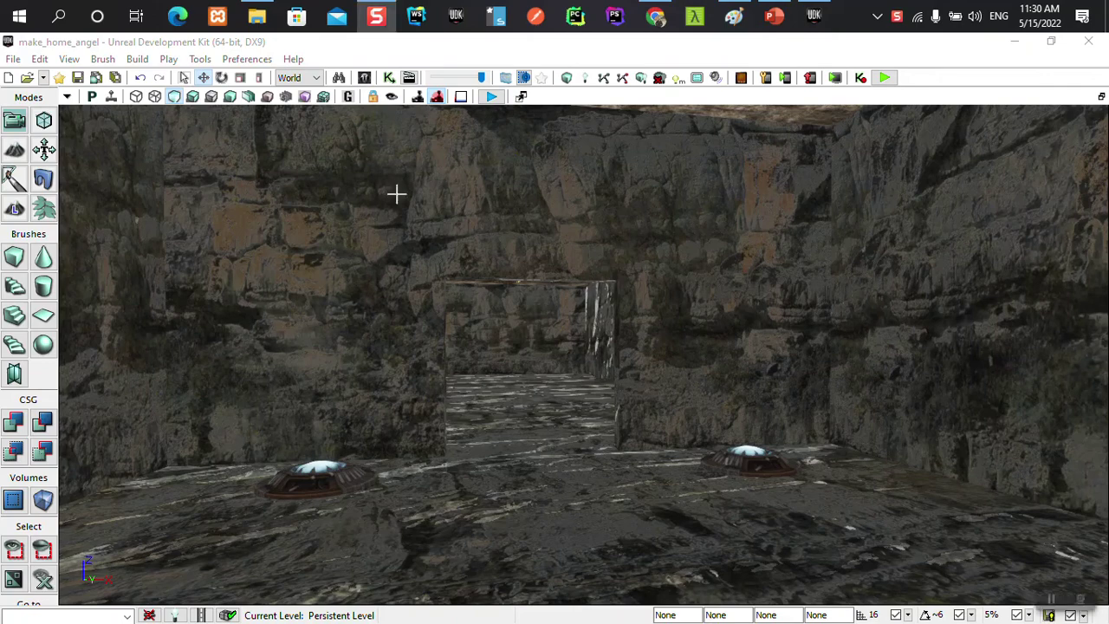
Step: Open the Content Browser and browse the 166 Static Meshes matching 'light'
click(365, 83)
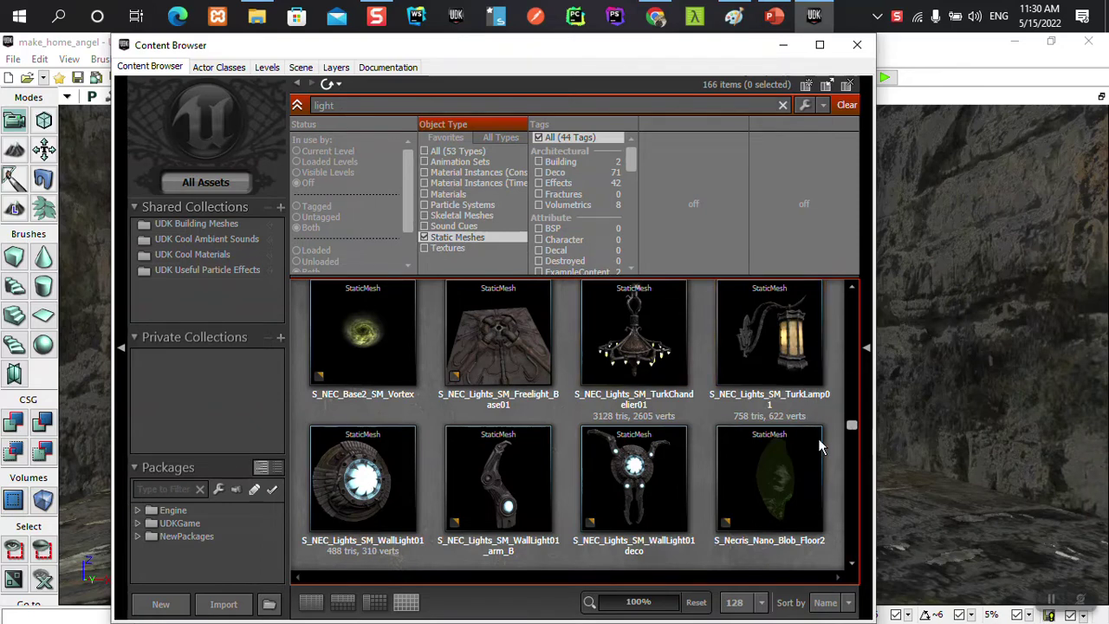
scroll(806, 441, down, 2)
scroll(788, 439, down, 4)
scroll(782, 438, down, 3)
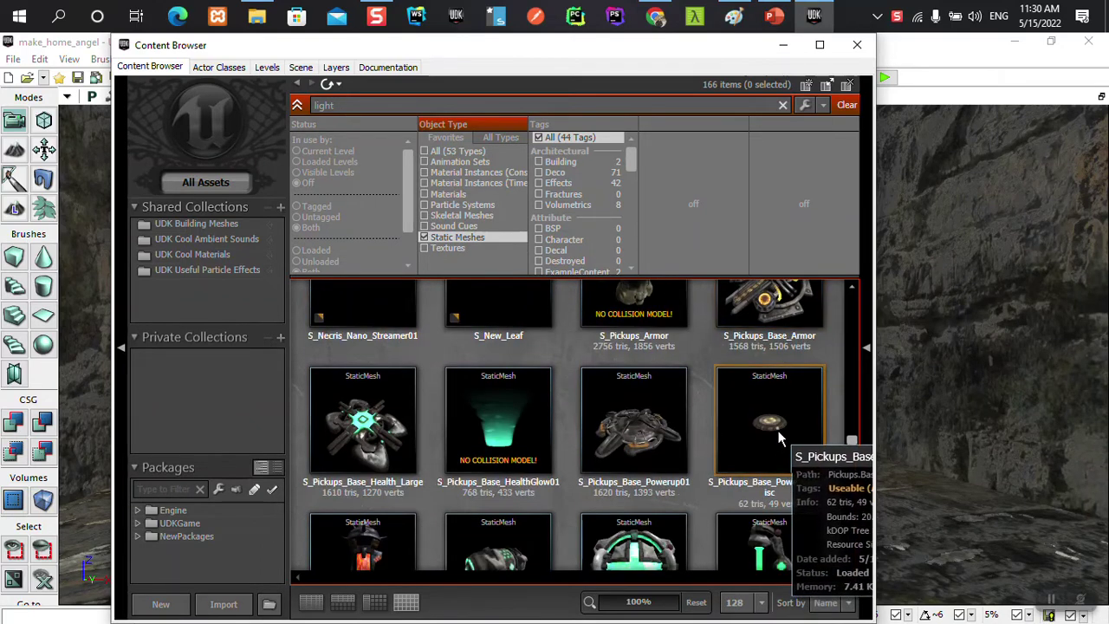
scroll(778, 436, down, 2)
scroll(772, 430, down, 5)
scroll(769, 427, down, 1)
scroll(764, 422, up, 2)
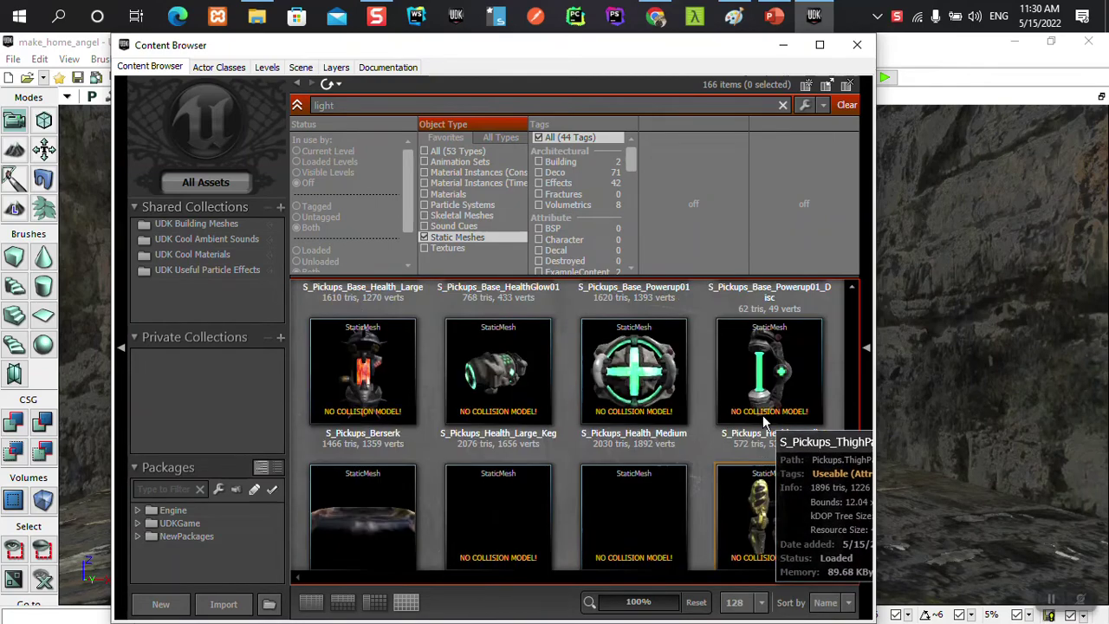
scroll(753, 351, up, 4)
scroll(754, 351, up, 4)
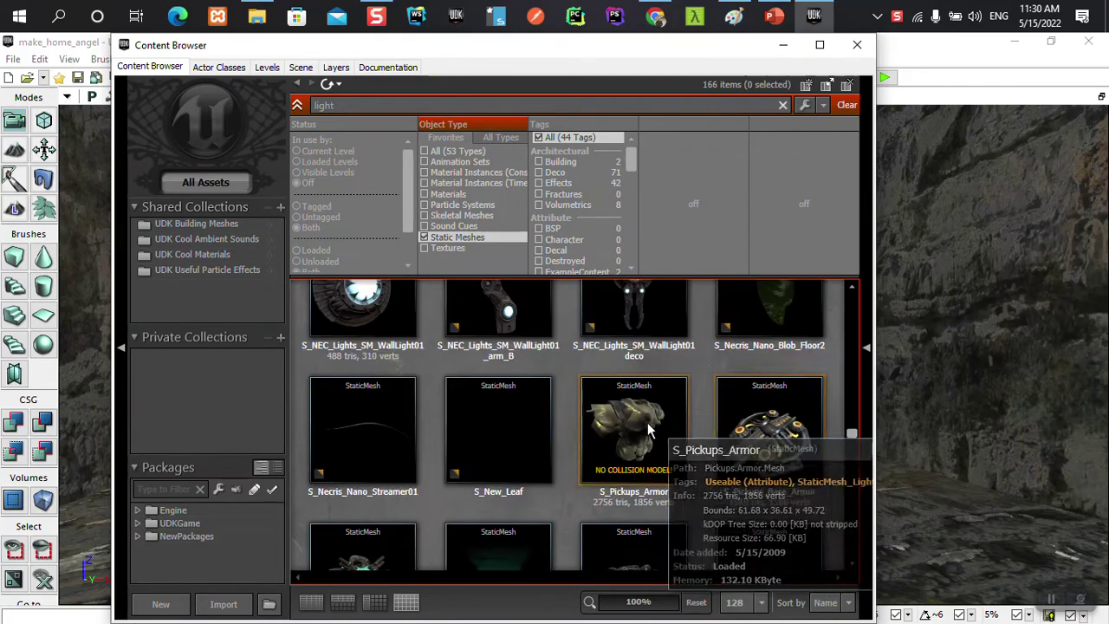
scroll(607, 415, up, 4)
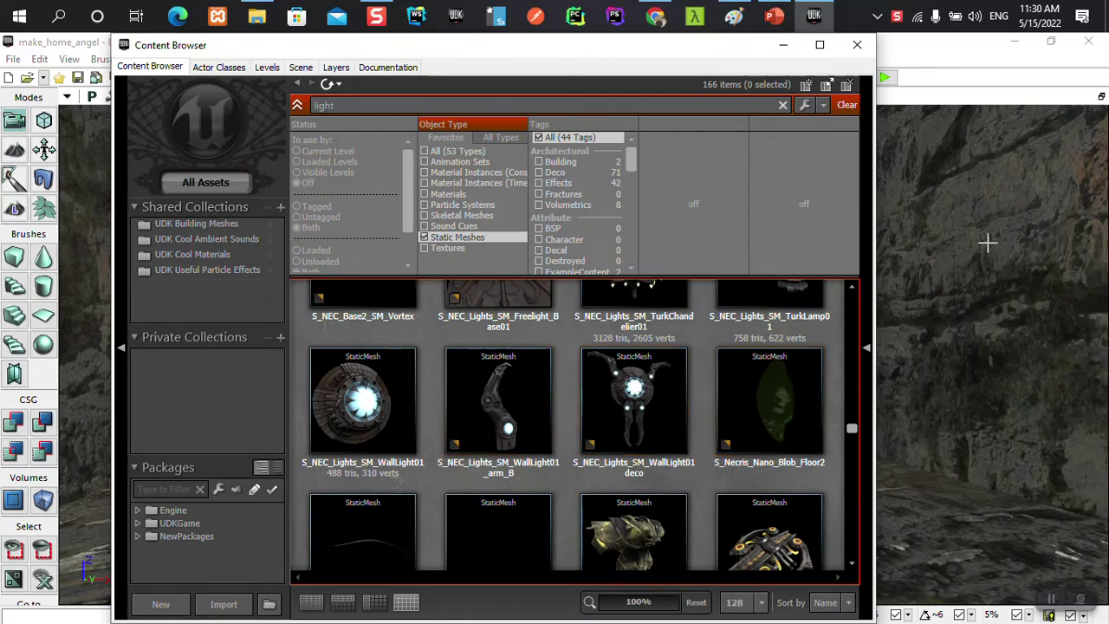
scroll(708, 425, up, 3)
scroll(706, 421, up, 4)
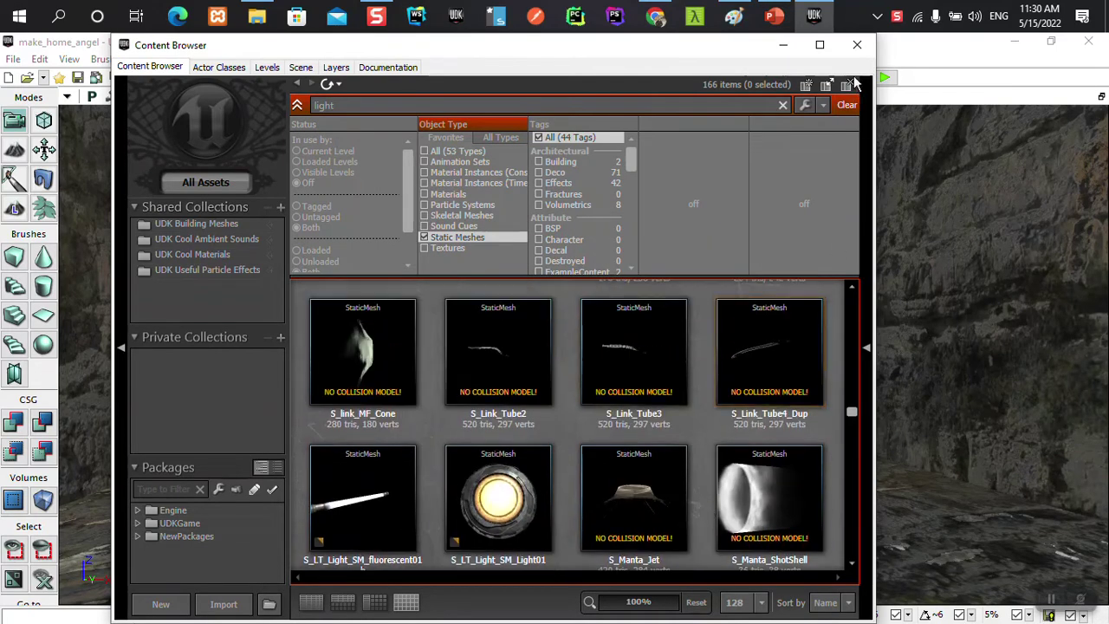
Step: Close the Content Browser and move the camera through the doorway into the chandelier and wall-lantern room
click(856, 44)
mouse_move(866, 319)
mouse_down()
mouse_move(832, 286)
mouse_move(873, 400)
mouse_move(866, 485)
mouse_move(863, 314)
mouse_up()
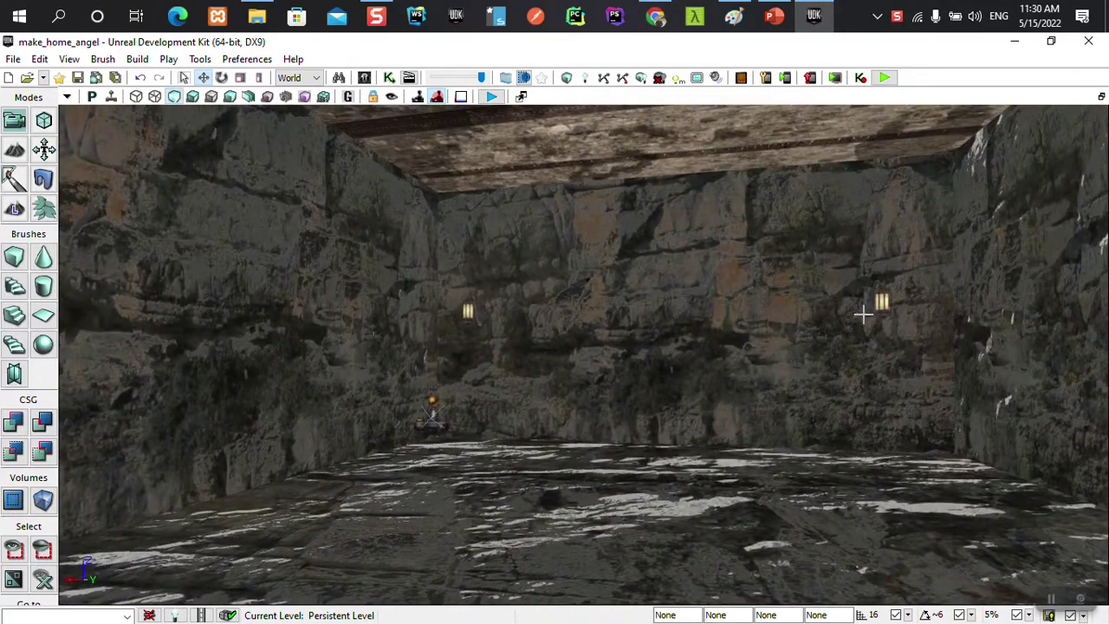
right_drag(599, 309, 598, 216)
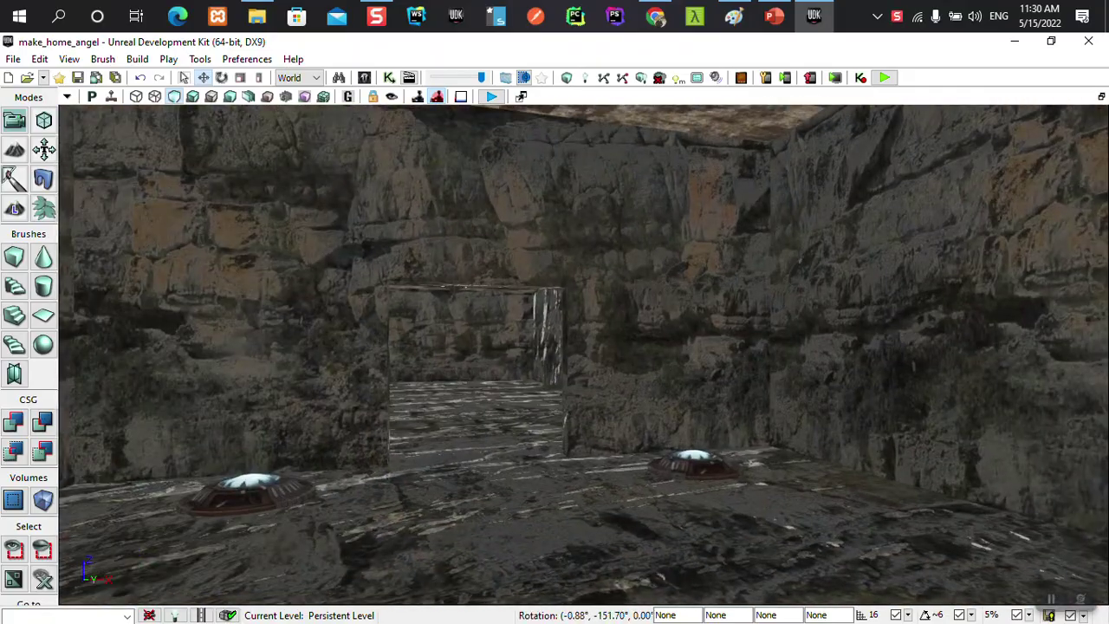
right_drag(599, 217, 545, 336)
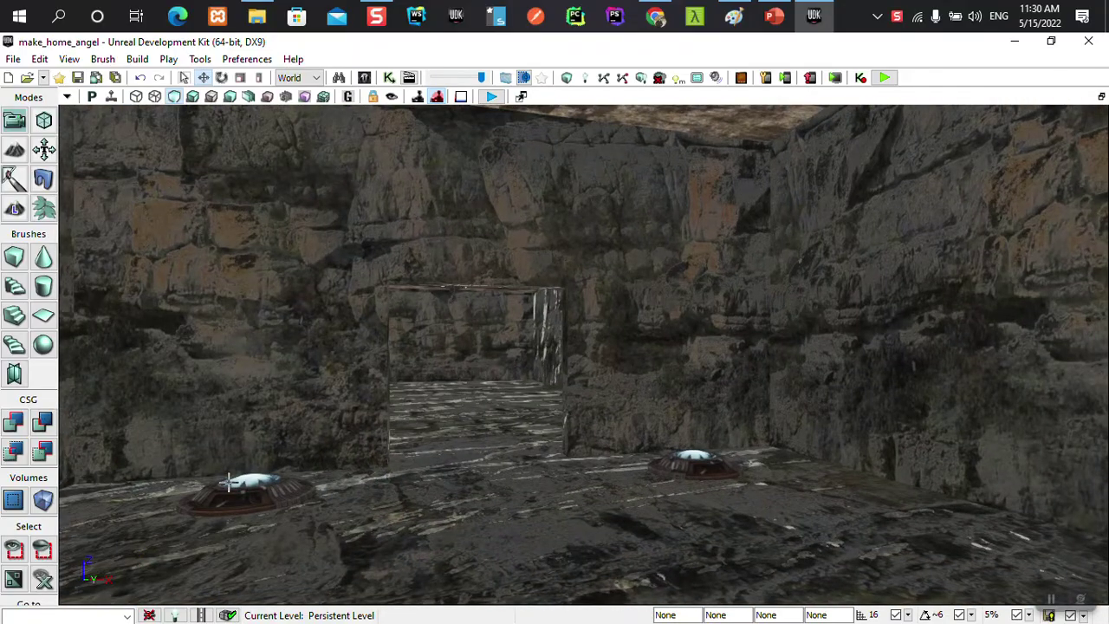
mouse_move(313, 479)
mouse_down()
mouse_move(294, 433)
mouse_move(814, 433)
mouse_move(712, 503)
mouse_up()
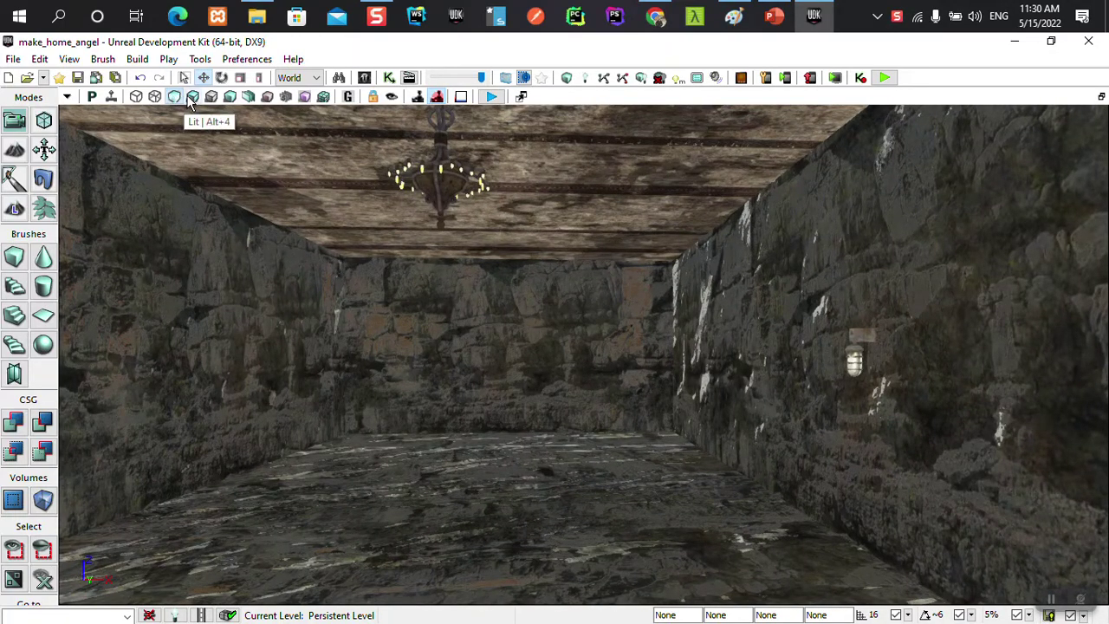
Step: Preview the room in Lit mode, then return to Unlit and move the camera forward
click(191, 99)
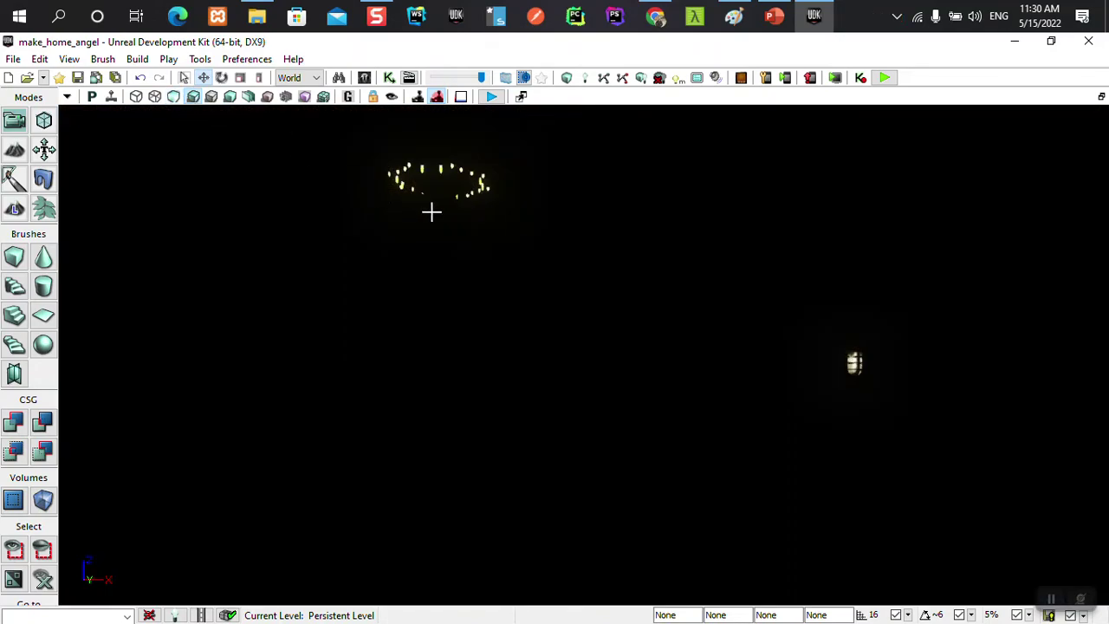
mouse_move(433, 210)
mouse_down()
mouse_move(407, 211)
mouse_move(375, 176)
mouse_up()
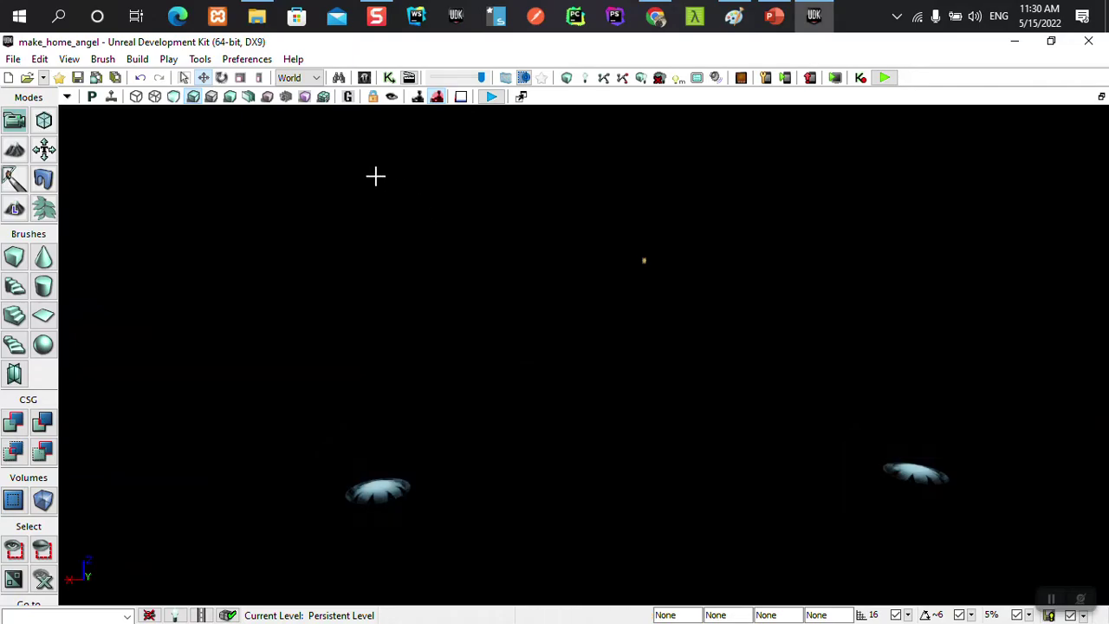
click(173, 96)
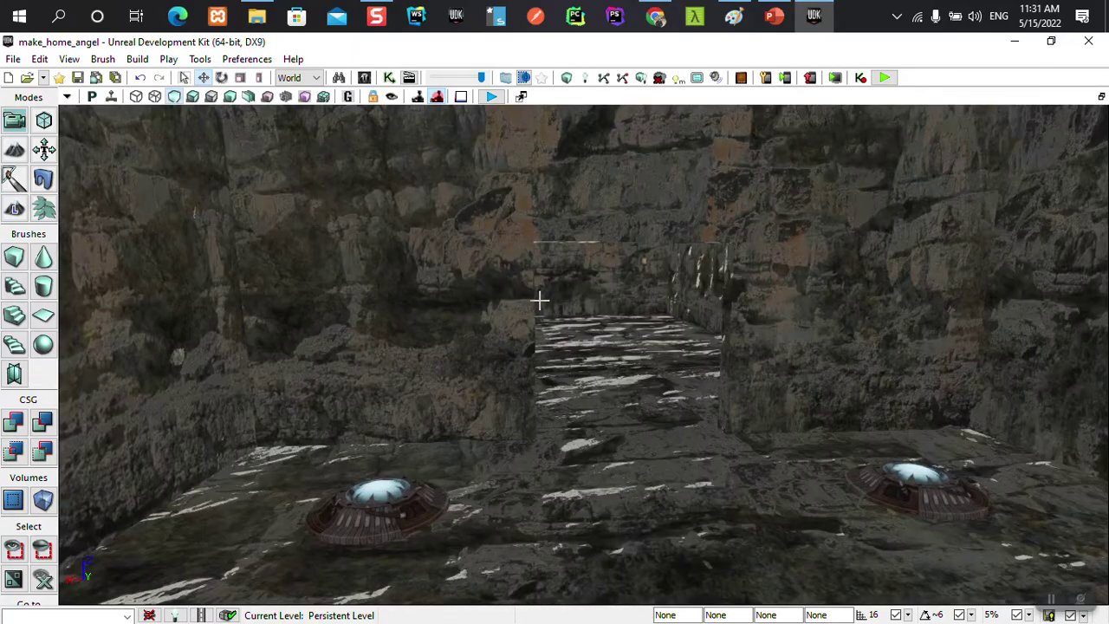
scroll(606, 277, up, 3)
drag(636, 269, 654, 228)
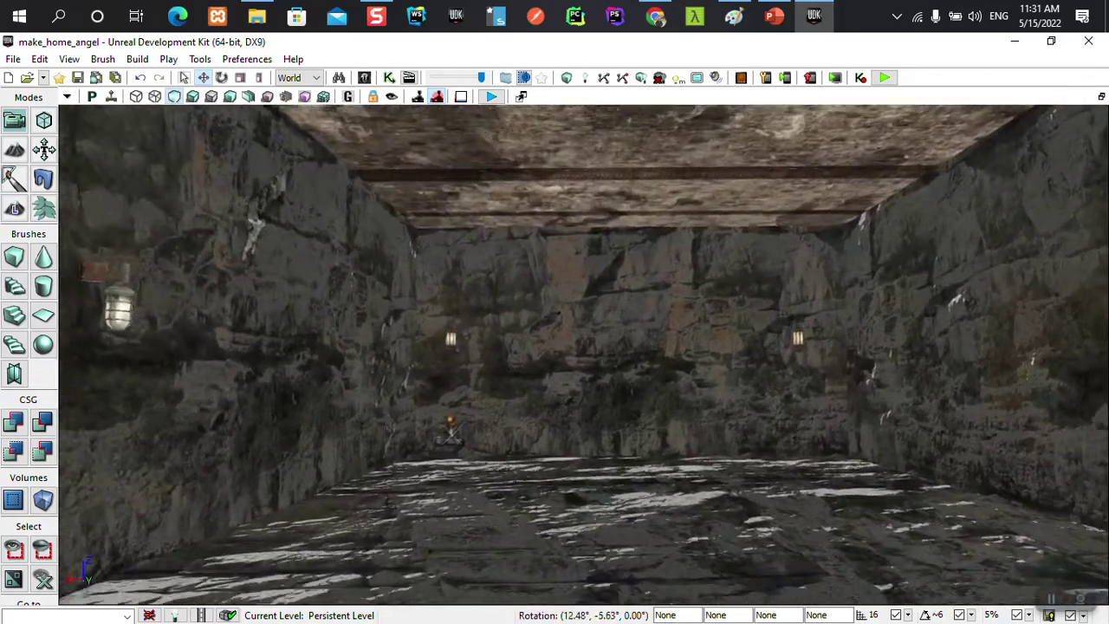
Step: Save the level with Ctrl+S and view the dark scene in Lit mode again
key(ctrl+s)
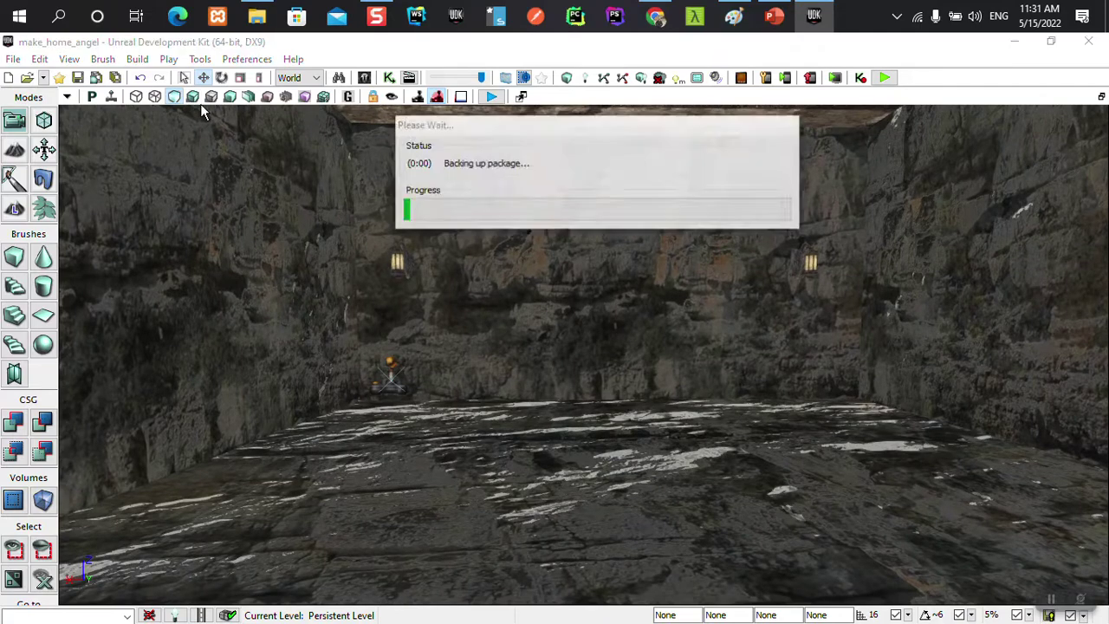
click(192, 96)
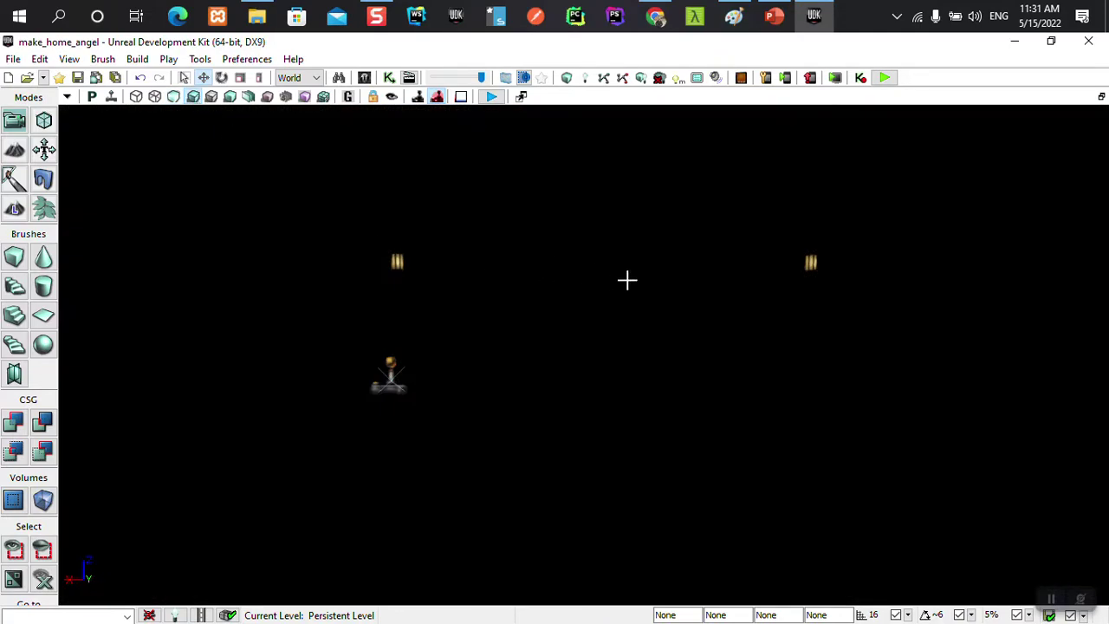
mouse_move(626, 280)
mouse_down()
mouse_move(719, 277)
mouse_move(656, 259)
mouse_up()
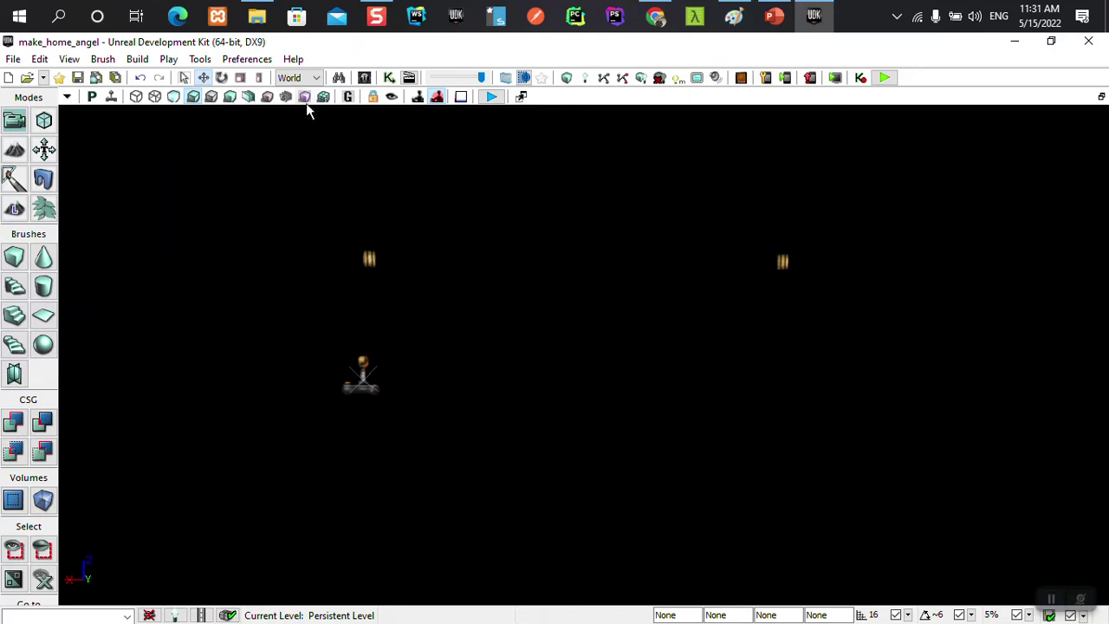
Step: Show the Actor Classes list in the Content Browser with the Lights category expanded
click(364, 77)
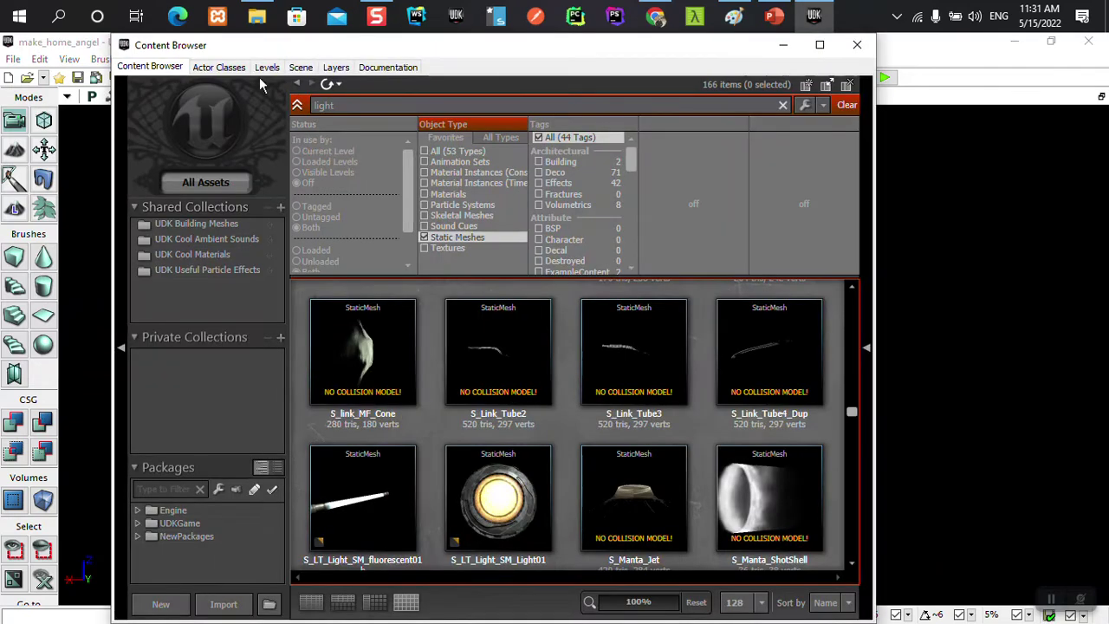
click(218, 69)
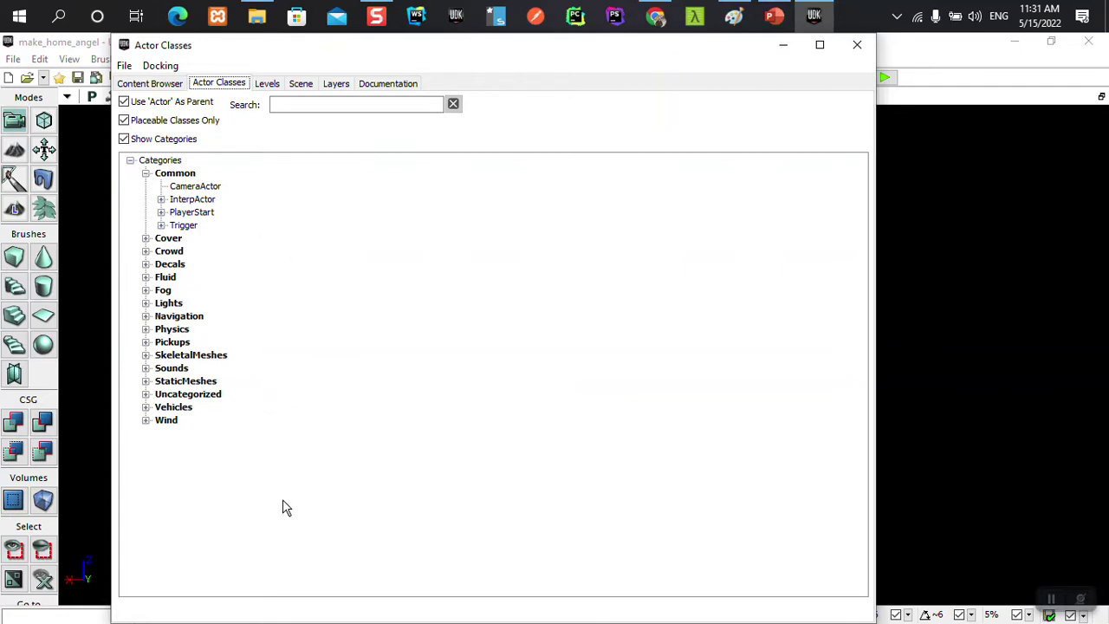
click(147, 304)
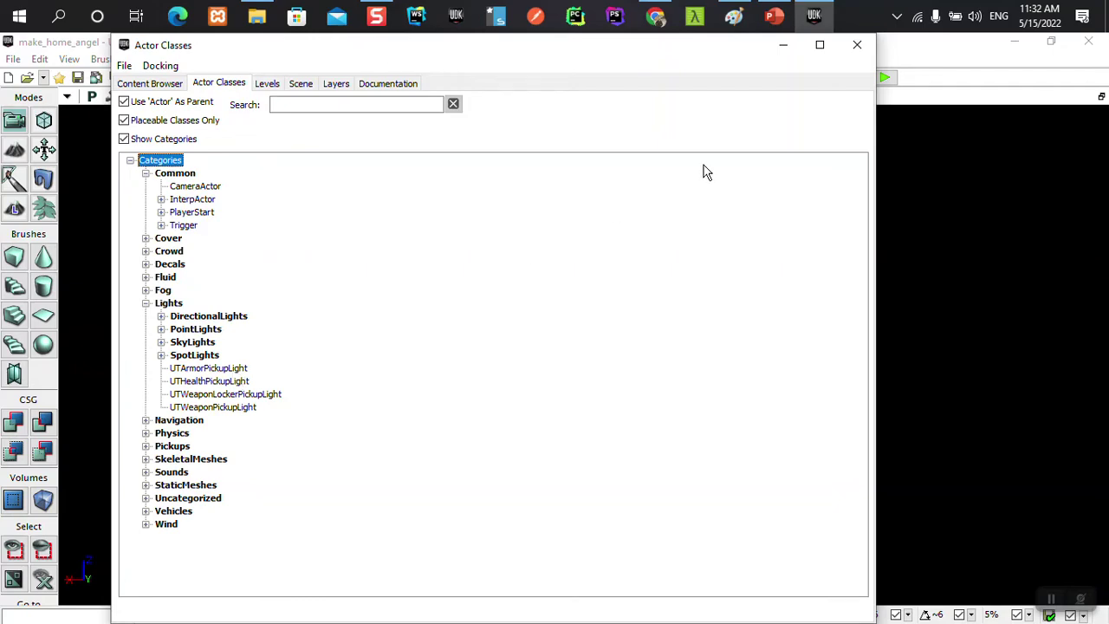
drag(643, 51, 995, 95)
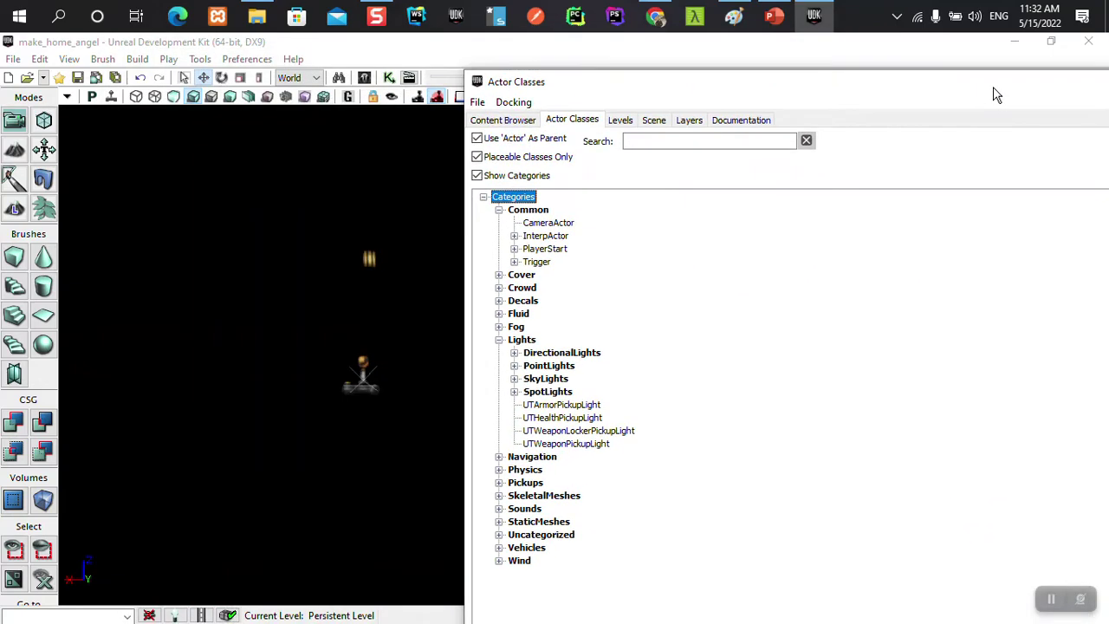
drag(372, 373, 285, 372)
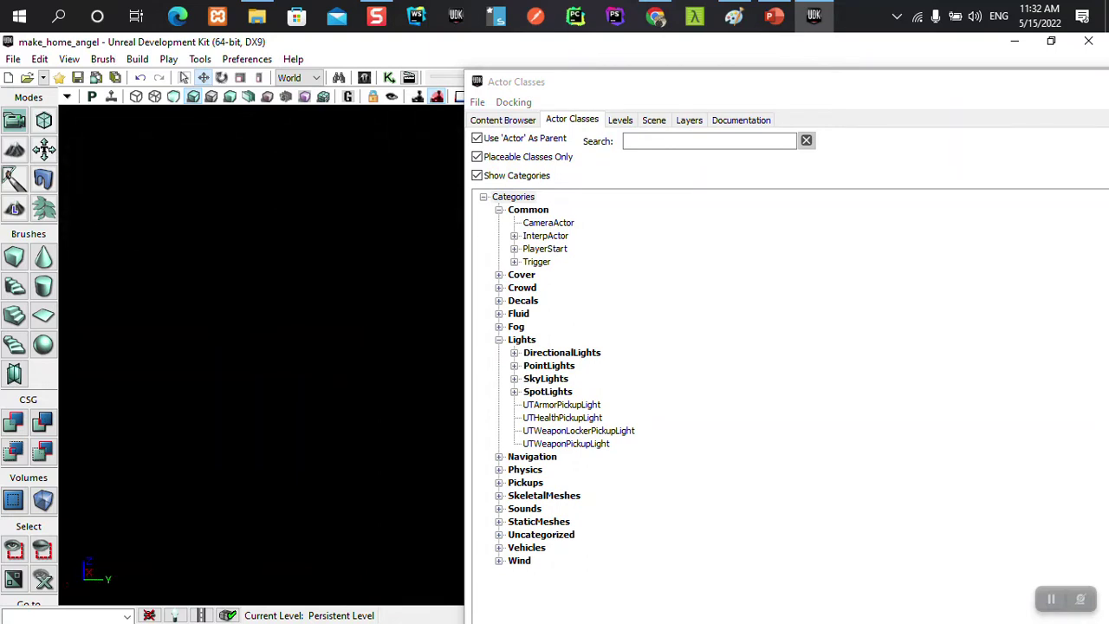
drag(373, 373, 356, 289)
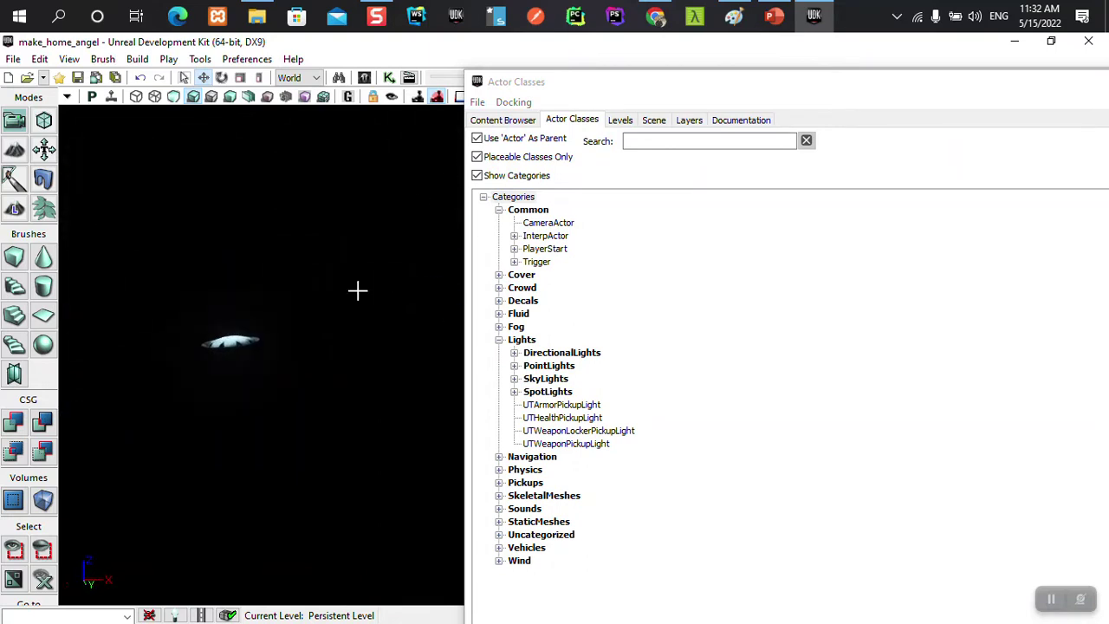
Step: Select the UTArmorPickupLight class and close the class browser
click(562, 407)
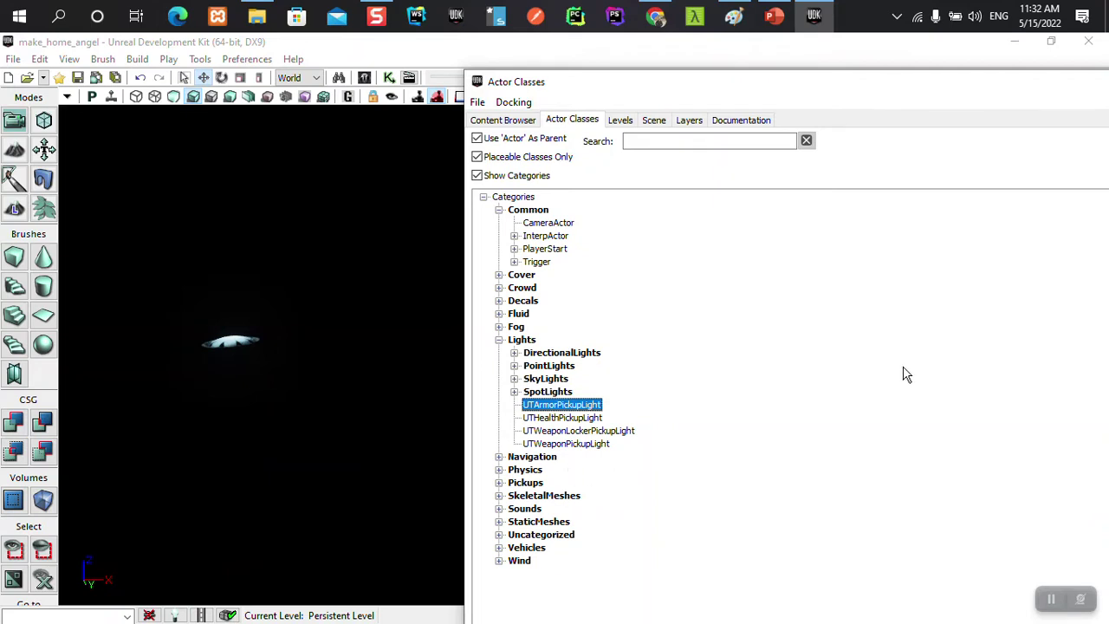
drag(836, 67, 791, 61)
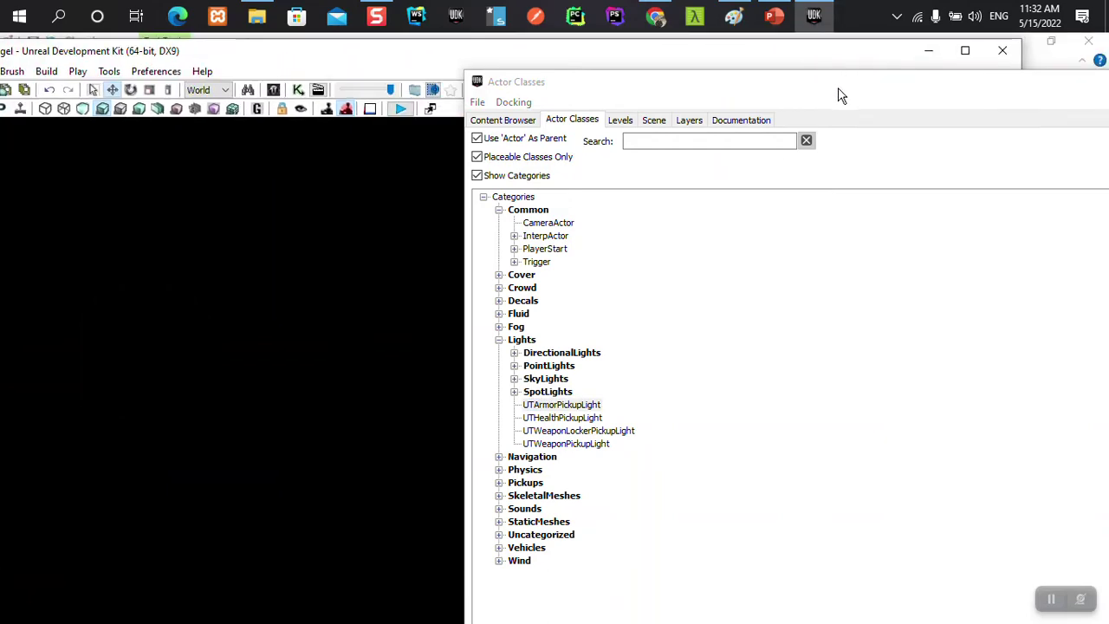
click(965, 50)
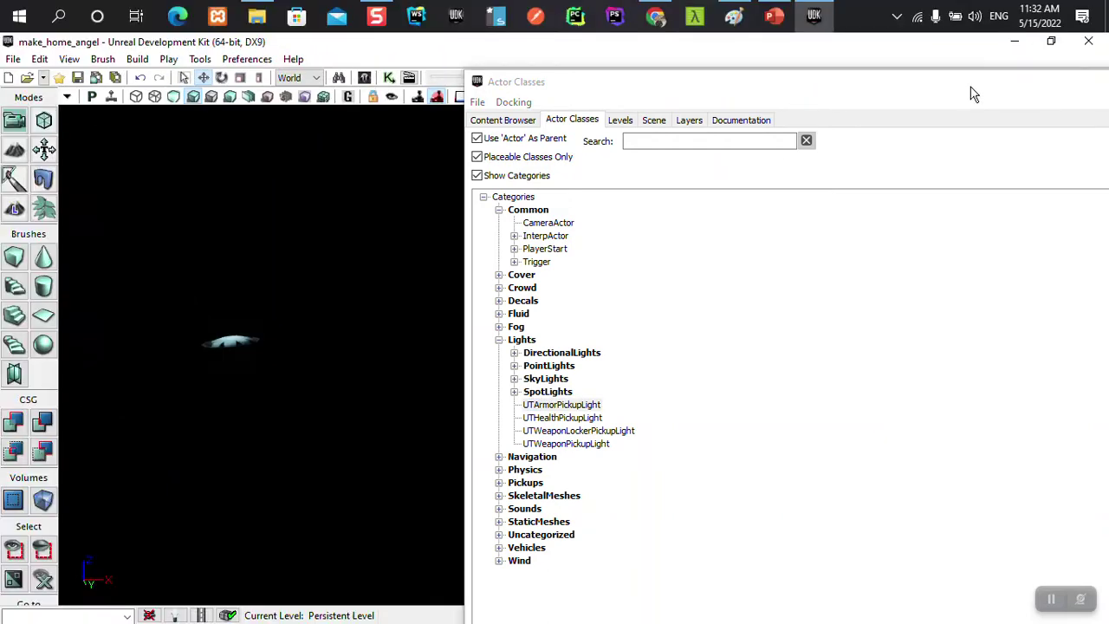
drag(971, 94, 859, 106)
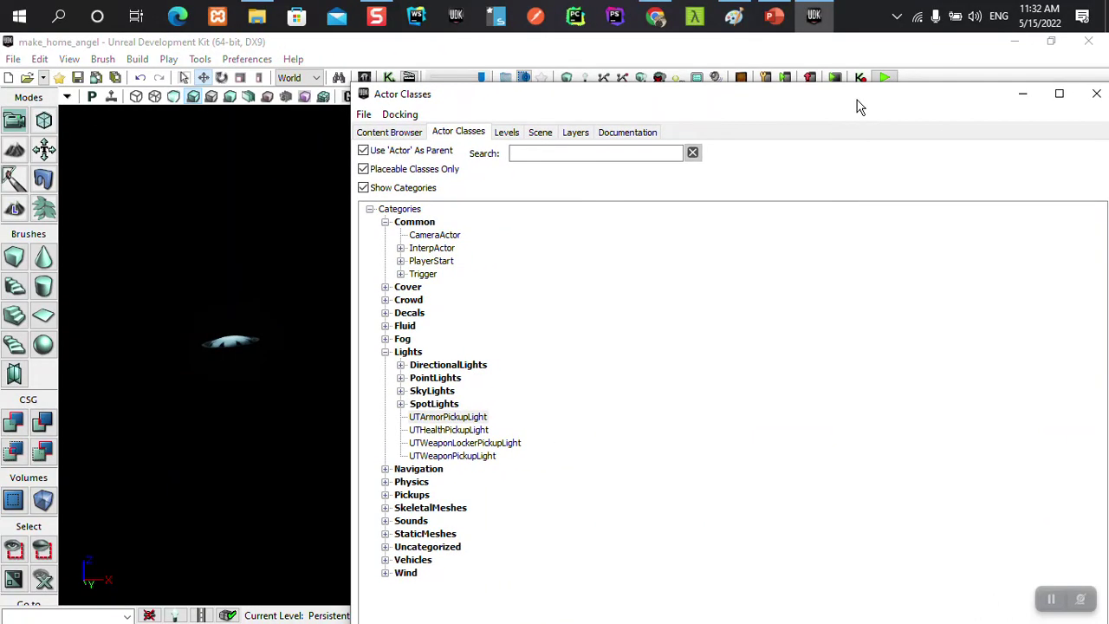
click(463, 420)
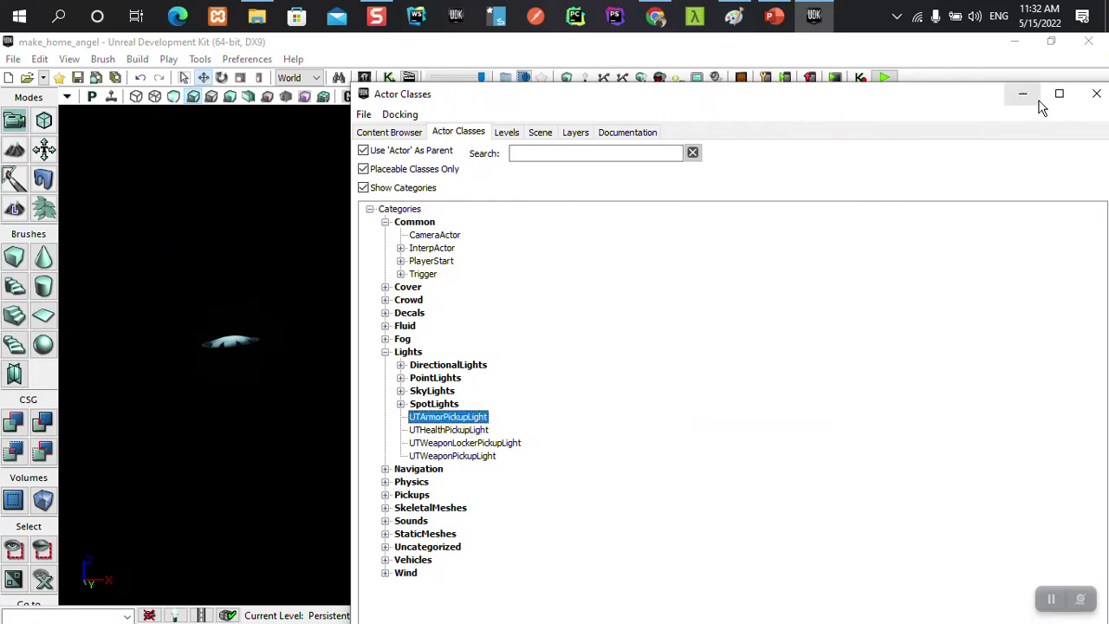
click(1095, 94)
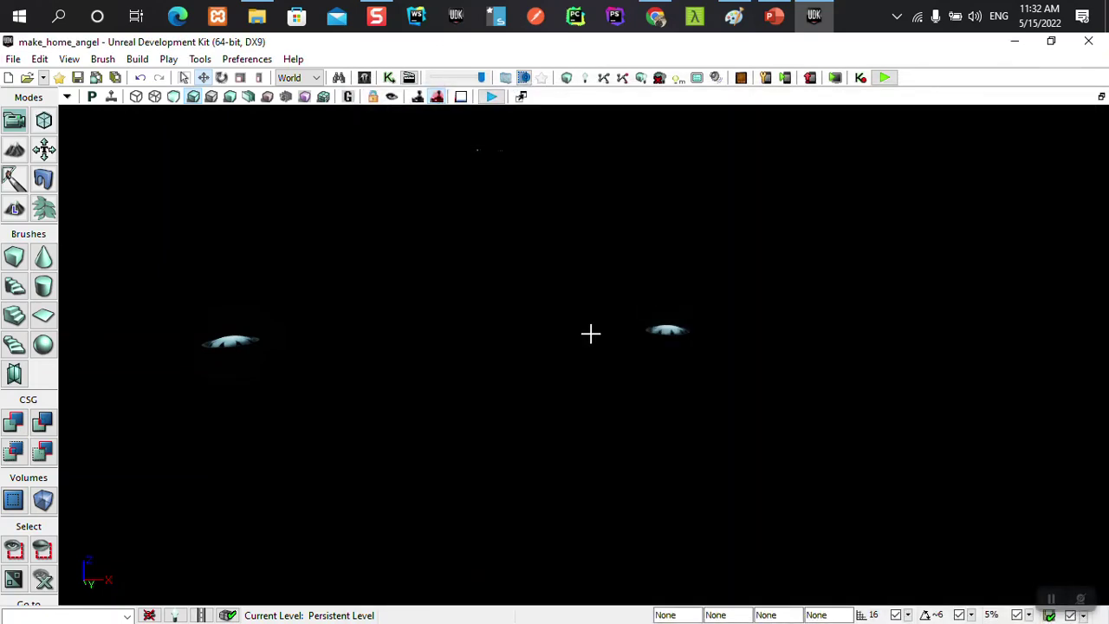
Step: Add a UTArmorPickupLight on the cave floor and raise it upward
right_click(286, 376)
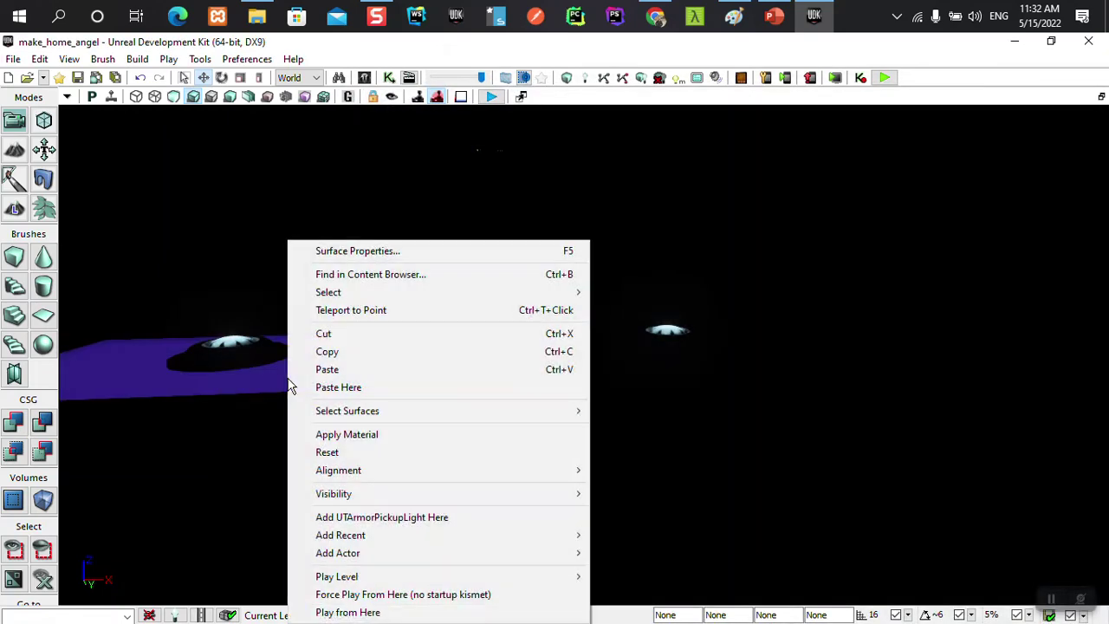
click(371, 518)
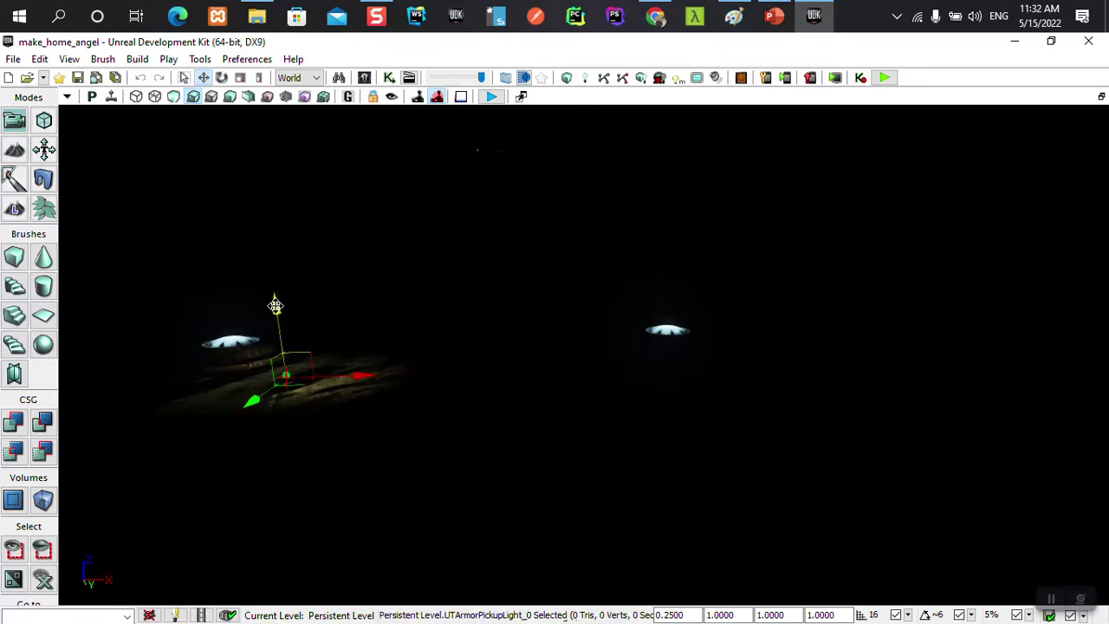
drag(275, 305, 268, 251)
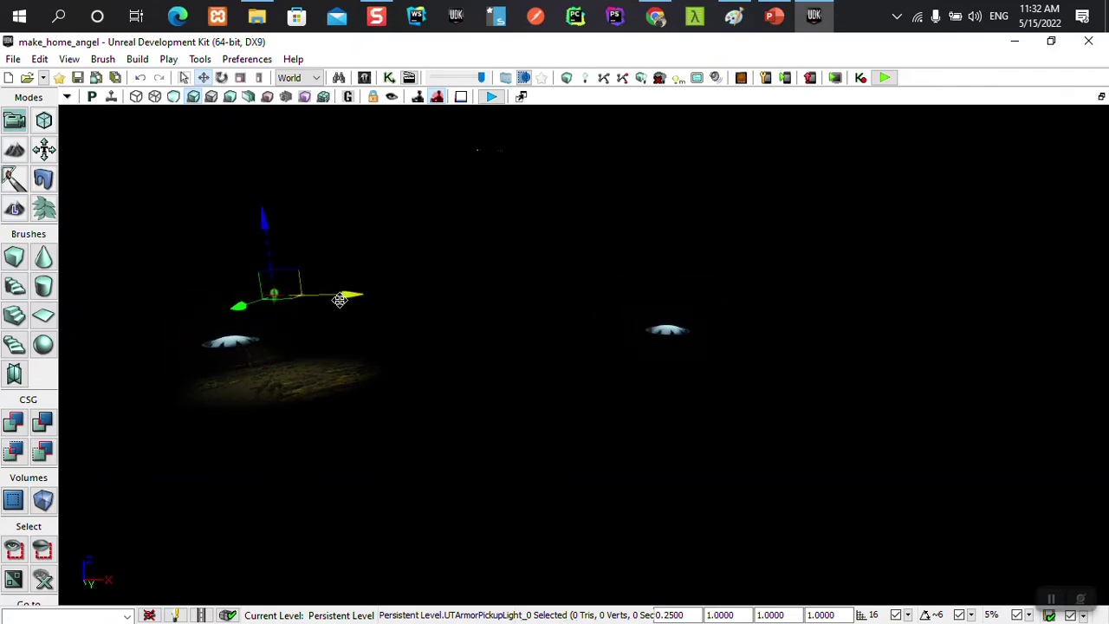
right_drag(371, 322, 370, 321)
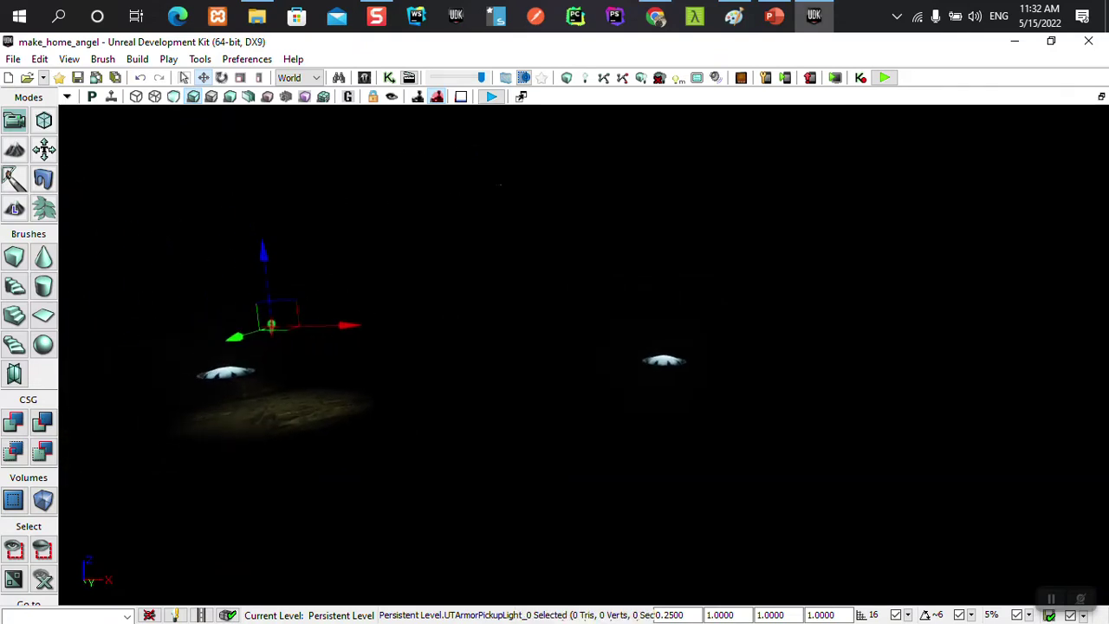
drag(399, 431, 399, 431)
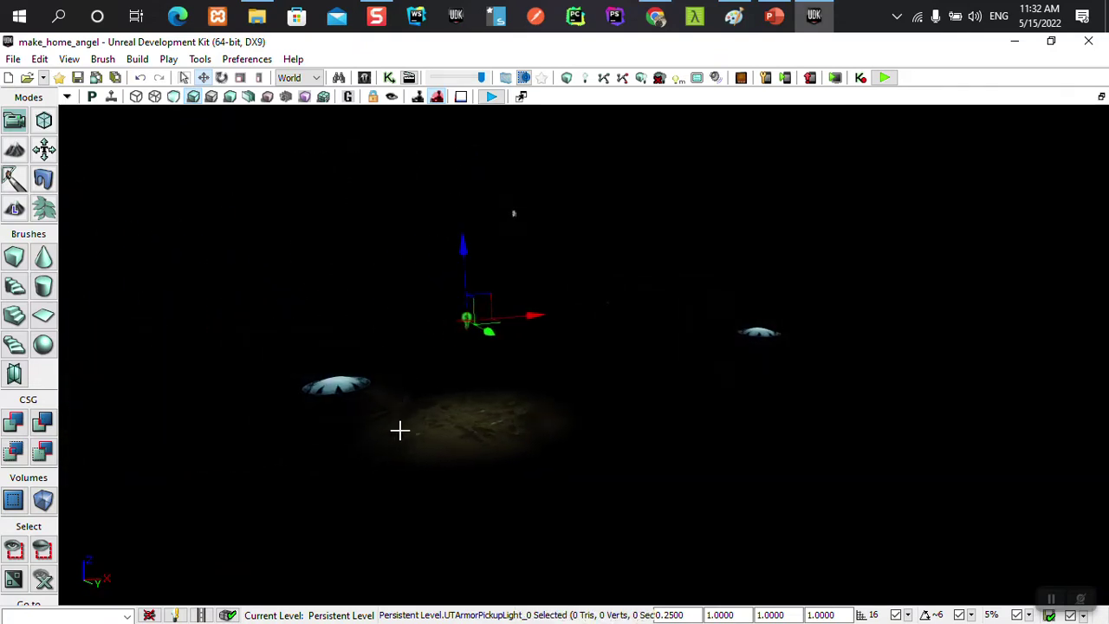
Step: Position the light sideways and vertically so it hovers just above the glowing floor base
drag(537, 316, 419, 314)
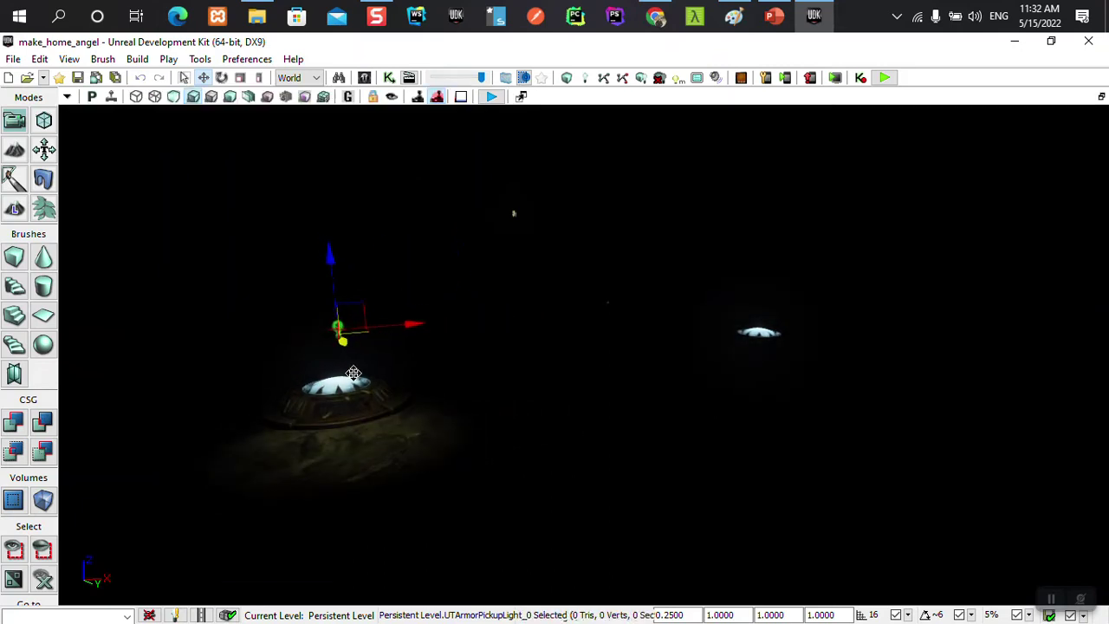
drag(354, 374, 361, 388)
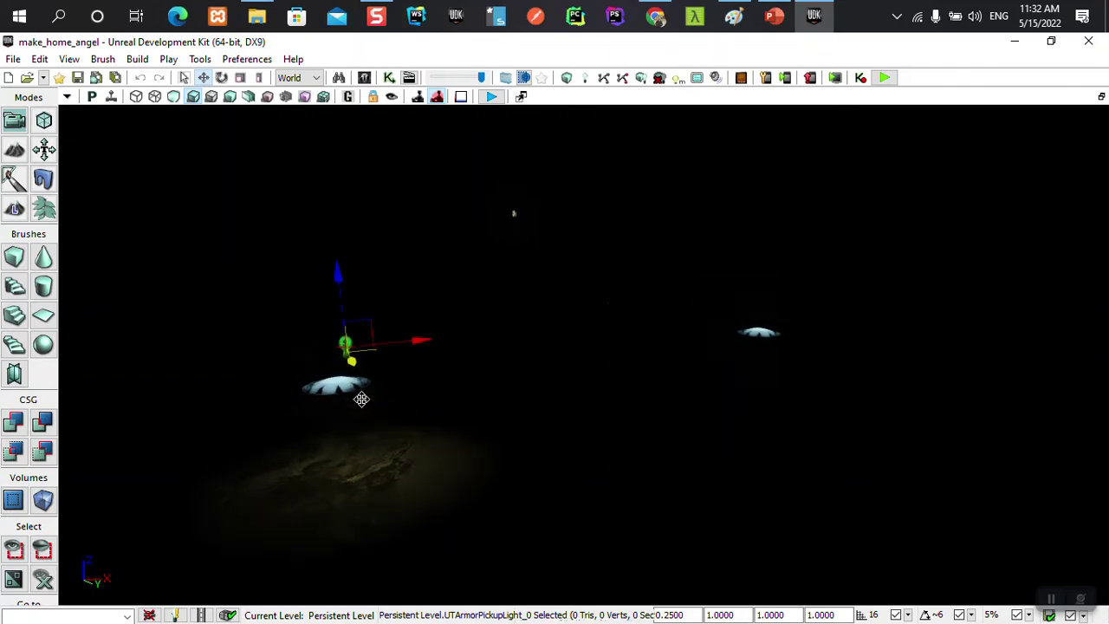
drag(343, 265, 327, 249)
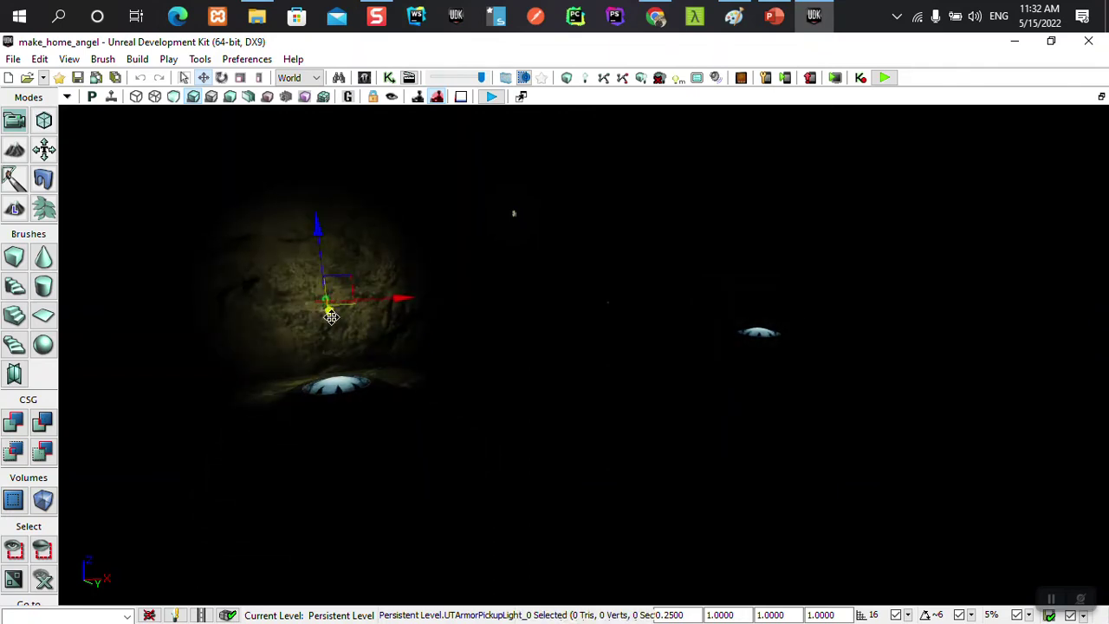
drag(331, 317, 342, 353)
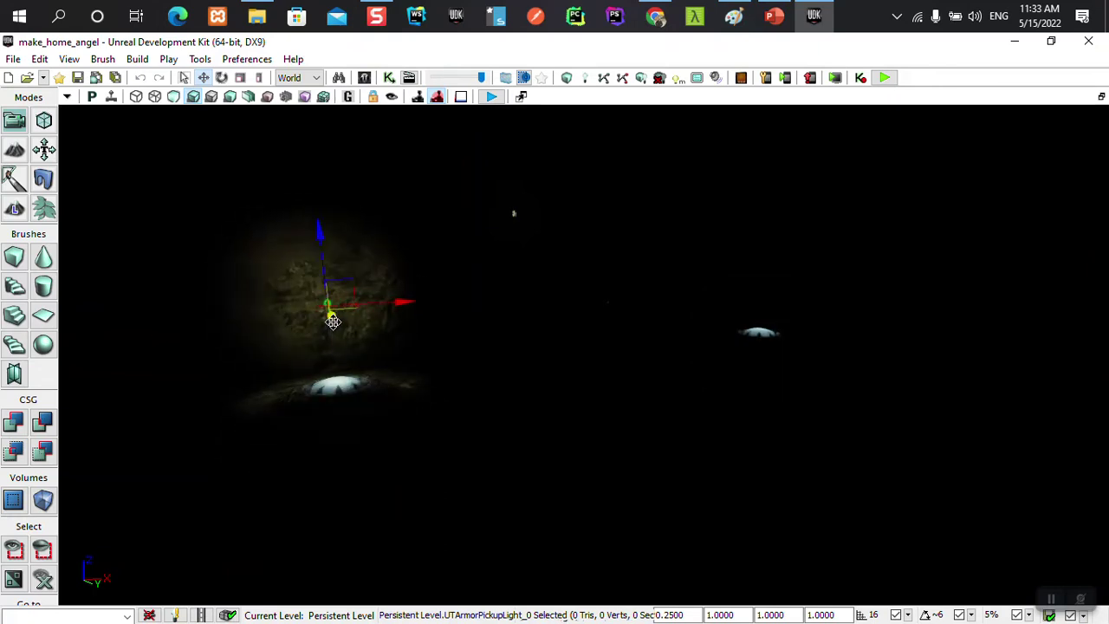
drag(337, 302, 333, 310)
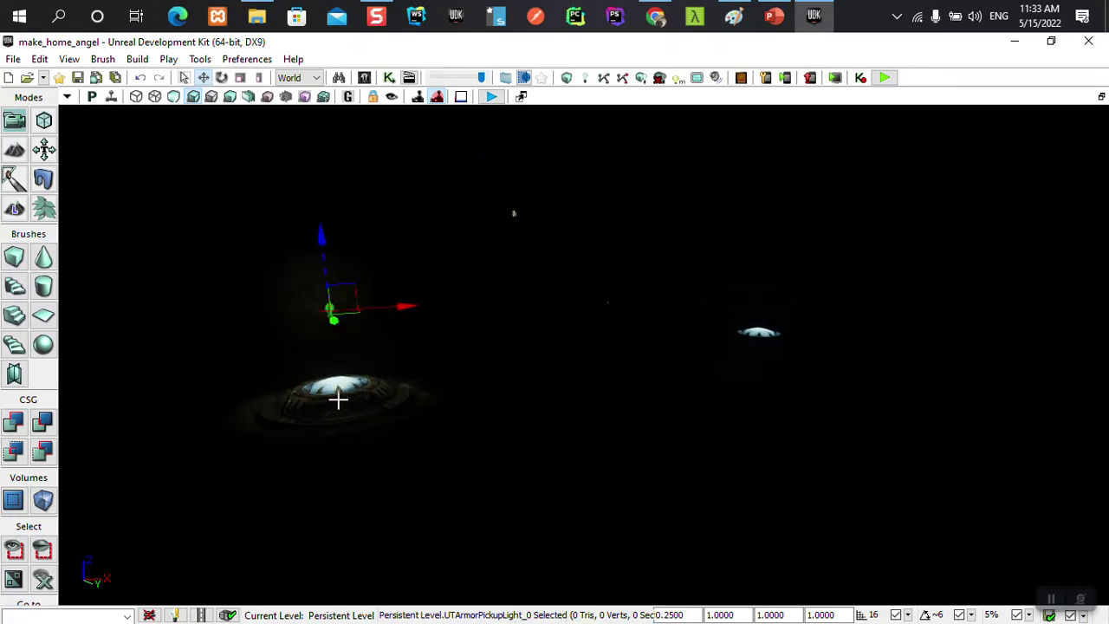
mouse_move(319, 230)
mouse_down()
mouse_move(325, 276)
mouse_move(322, 199)
mouse_move(323, 247)
mouse_up()
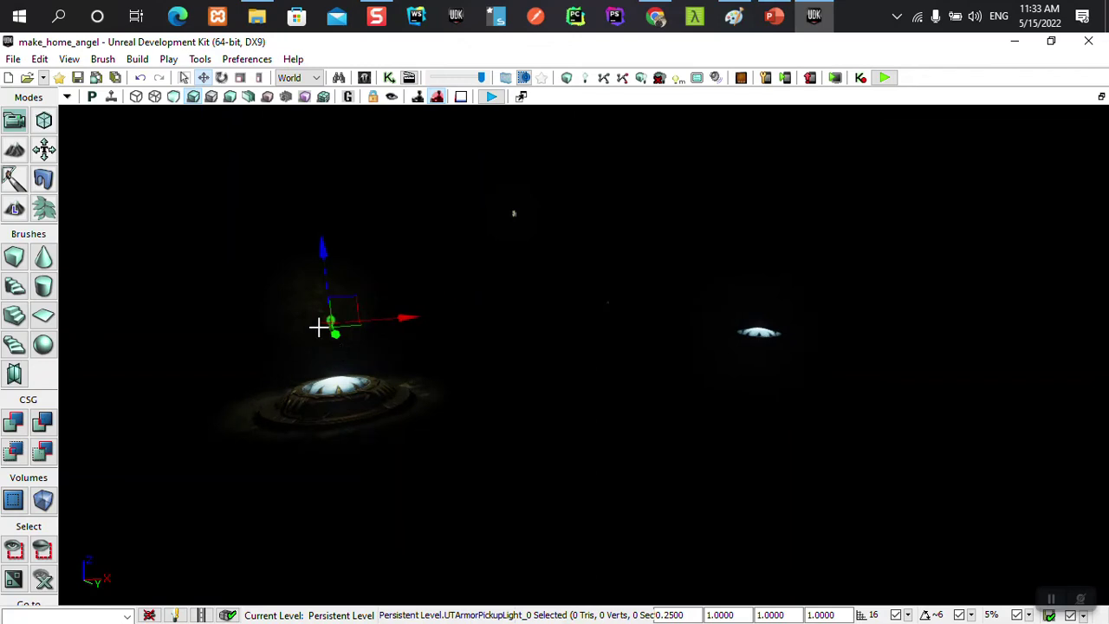
Step: Set the pickup light's Point Light Component Radius to 256 and drag it higher
double_click(331, 321)
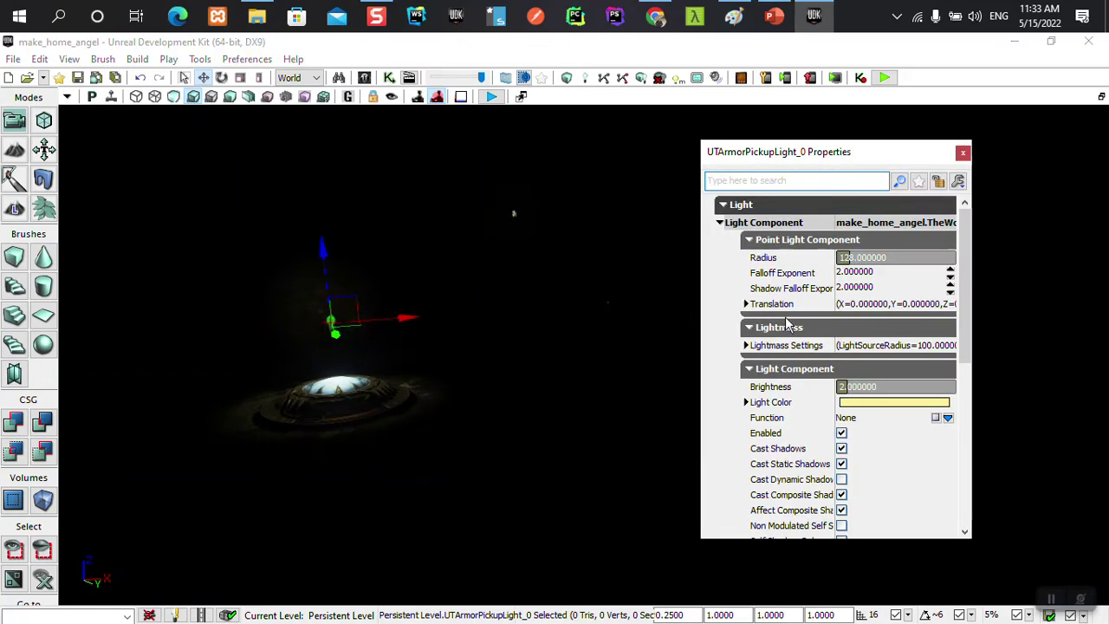
click(963, 153)
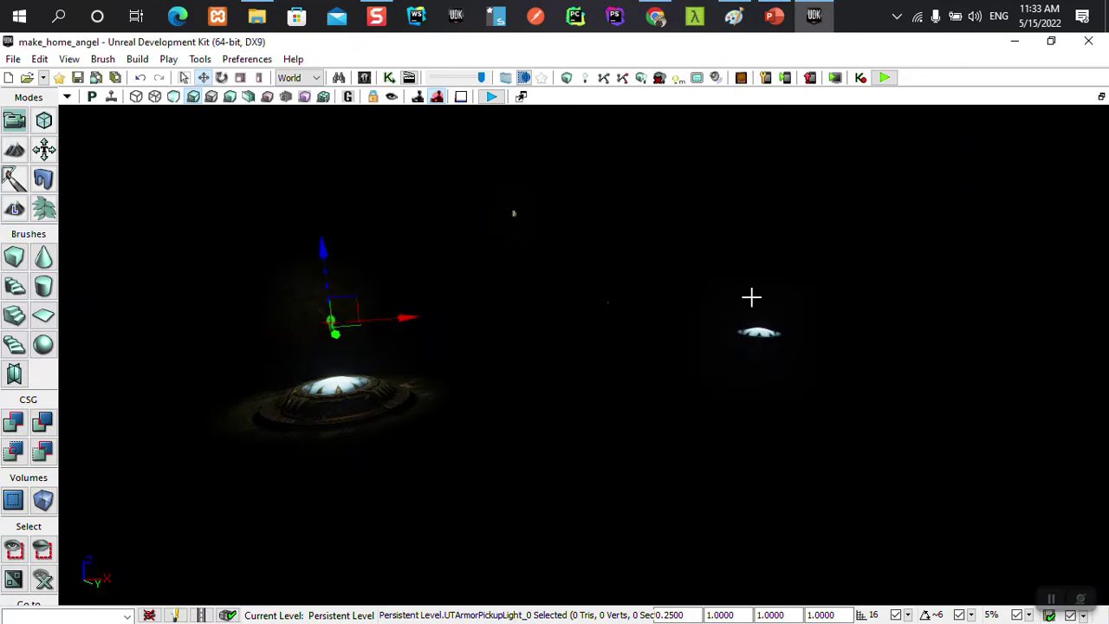
key(F4)
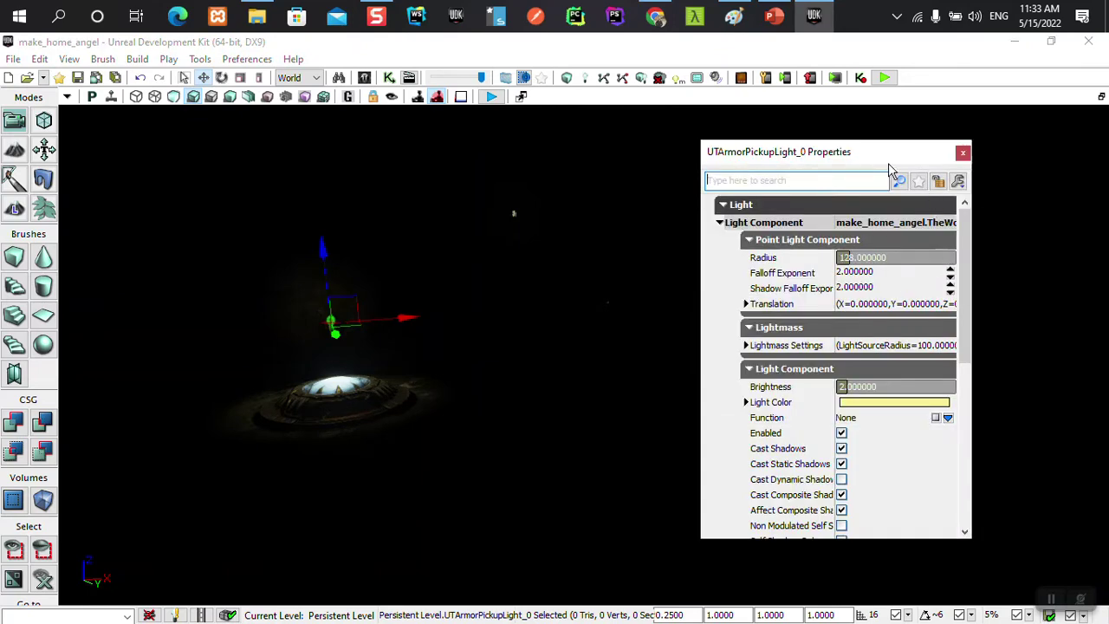
drag(878, 154, 707, 149)
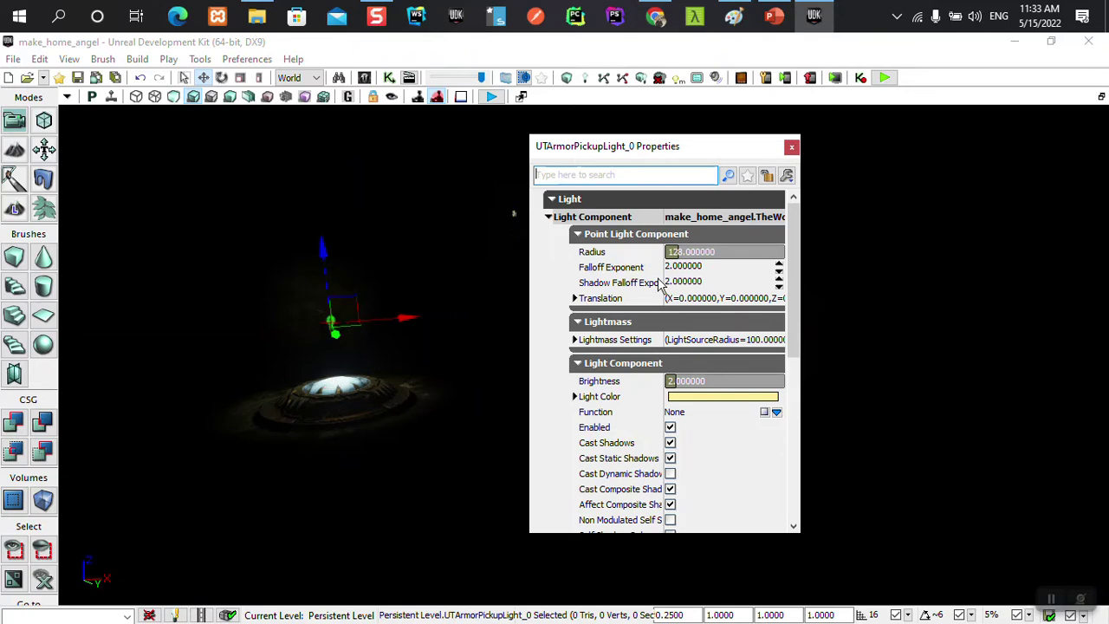
drag(693, 251, 692, 250)
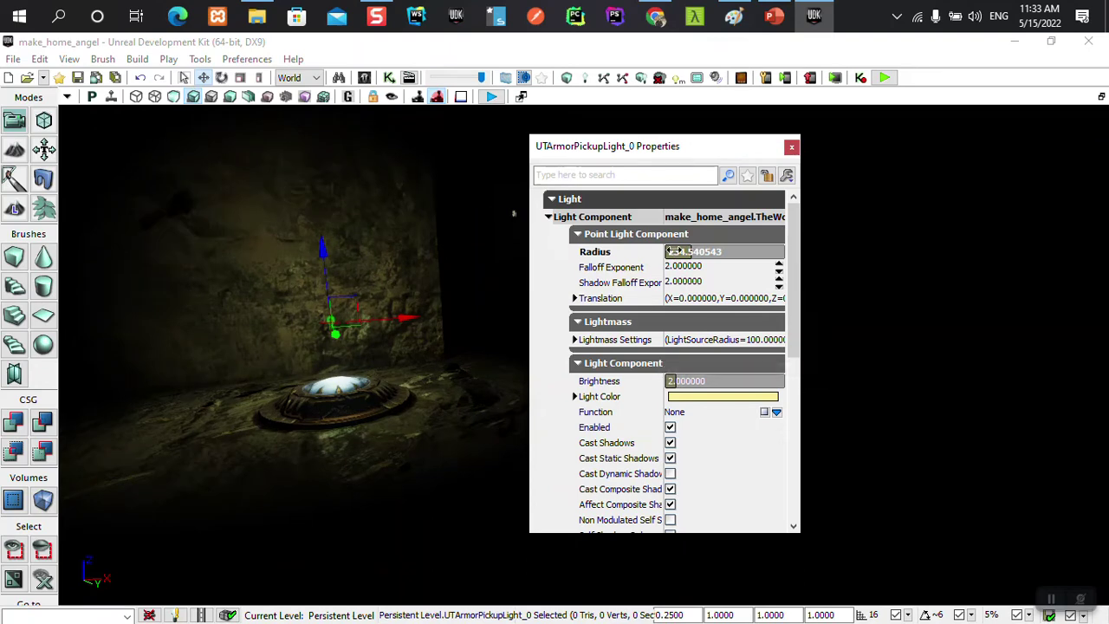
click(691, 251)
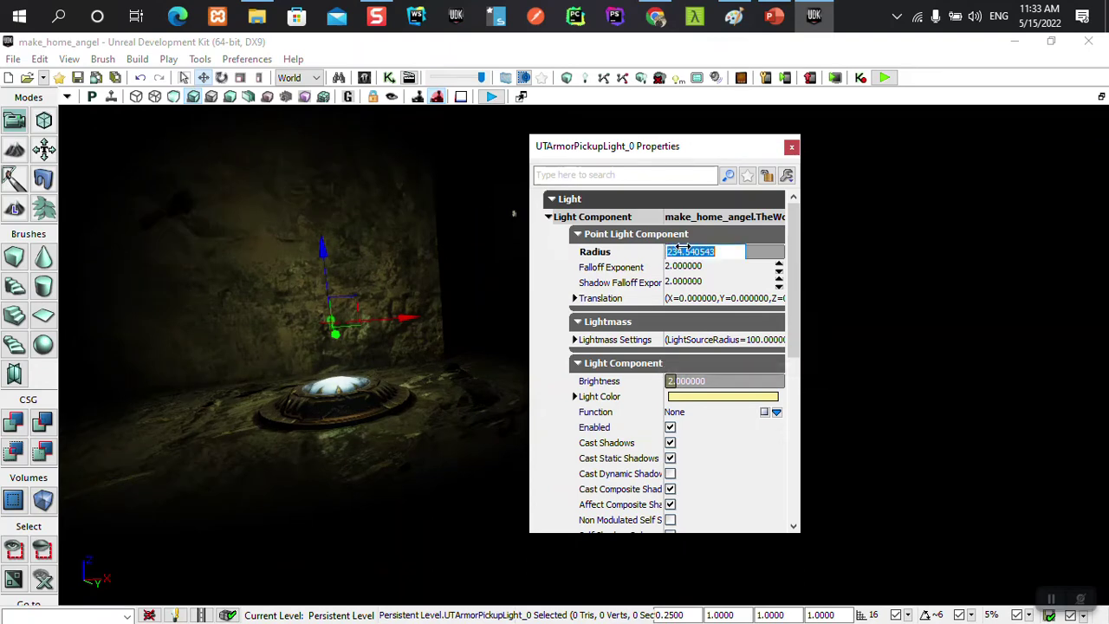
text(256)
key(Return)
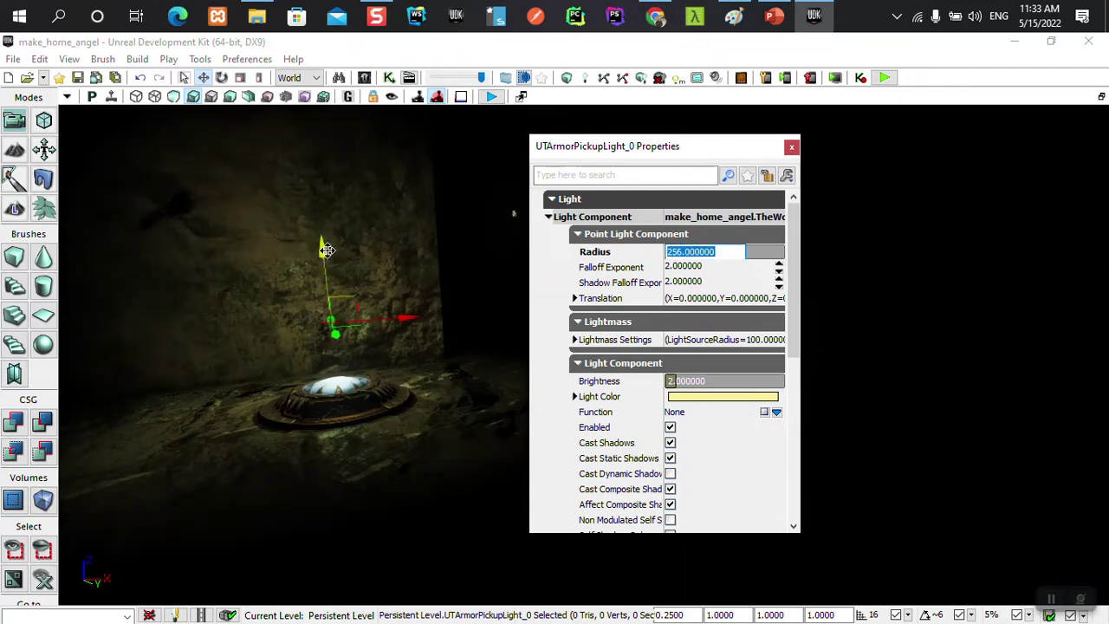
mouse_move(328, 250)
mouse_down()
mouse_move(330, 261)
mouse_move(340, 249)
mouse_move(333, 121)
mouse_move(330, 133)
mouse_up()
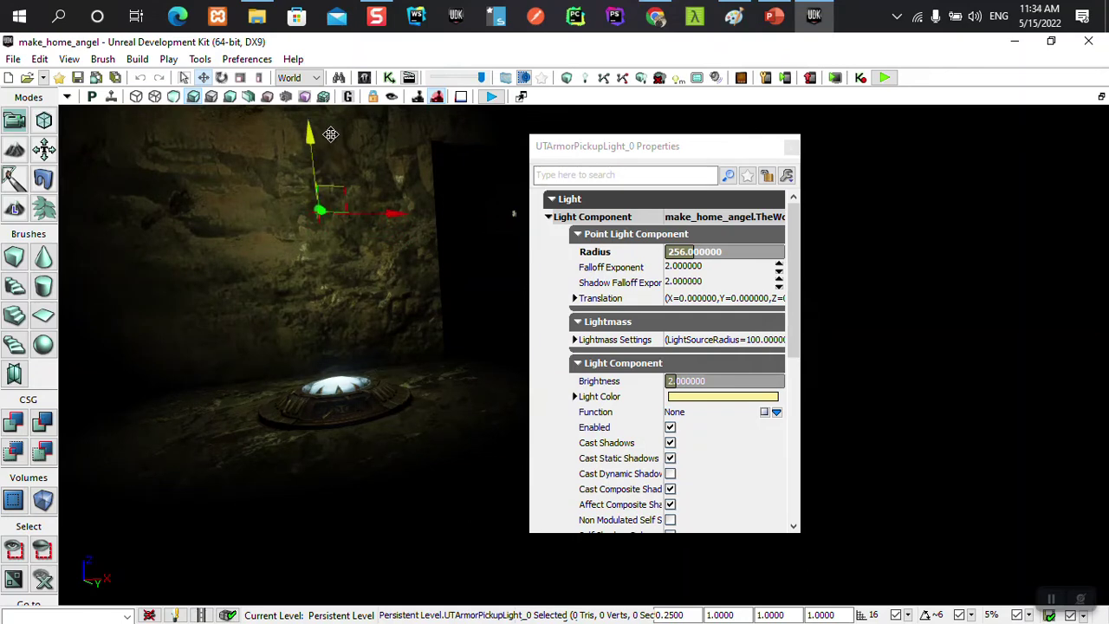
drag(330, 133, 330, 133)
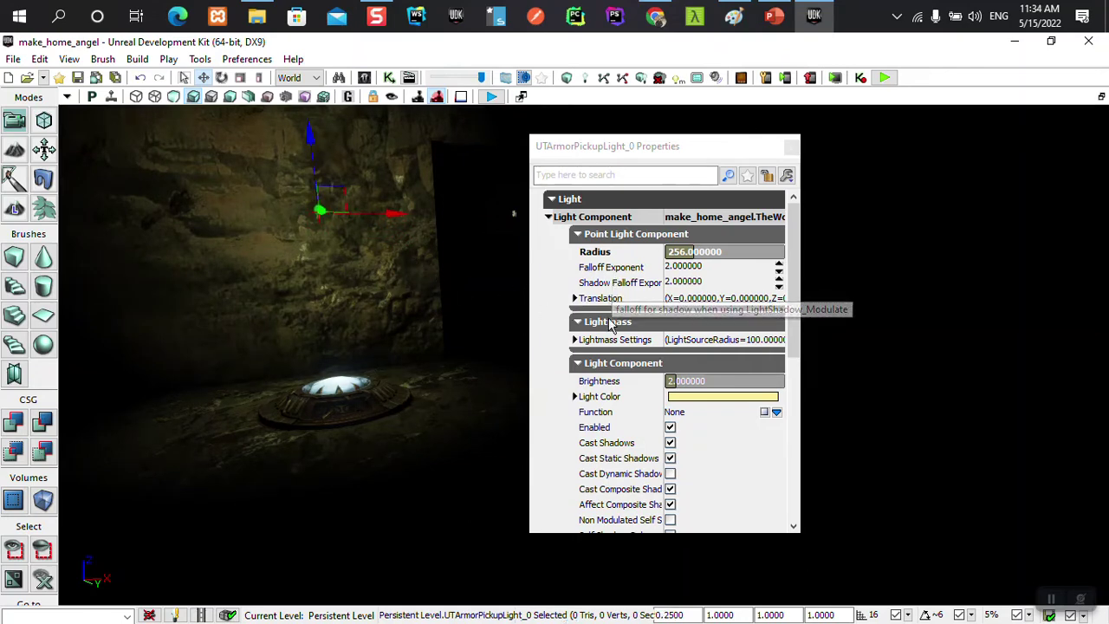
click(693, 404)
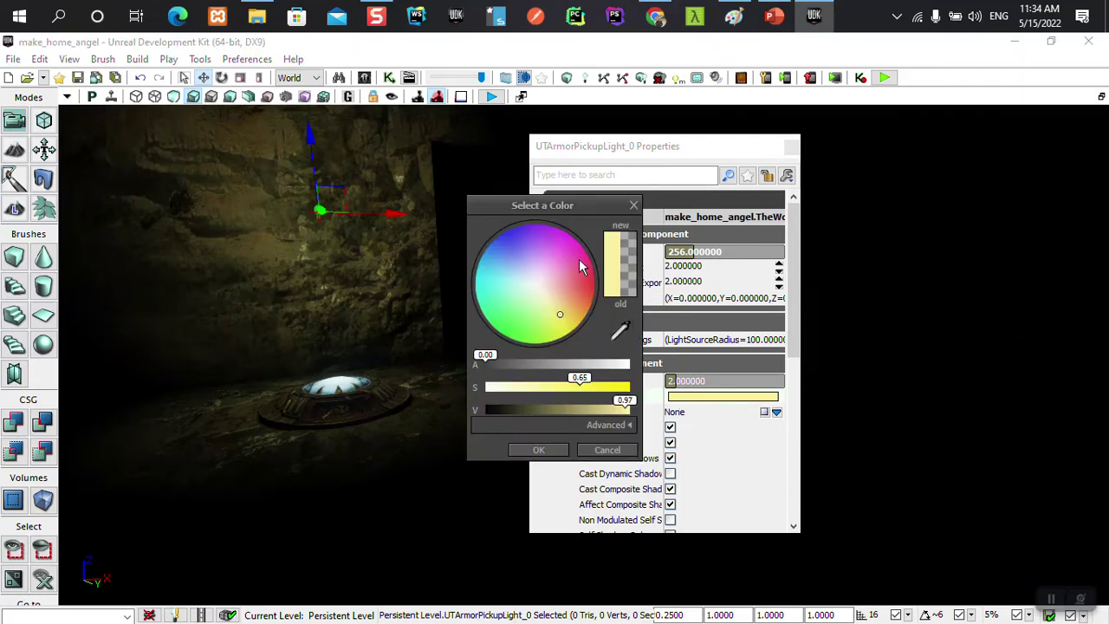
click(570, 248)
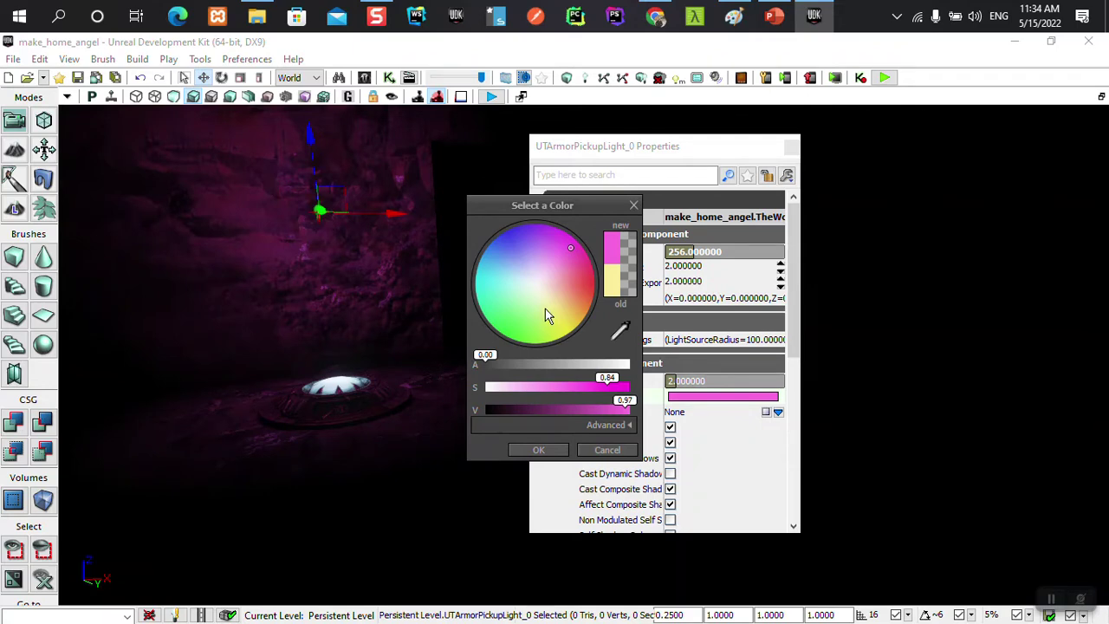
mouse_move(579, 296)
mouse_down()
mouse_move(558, 277)
mouse_move(533, 296)
mouse_up()
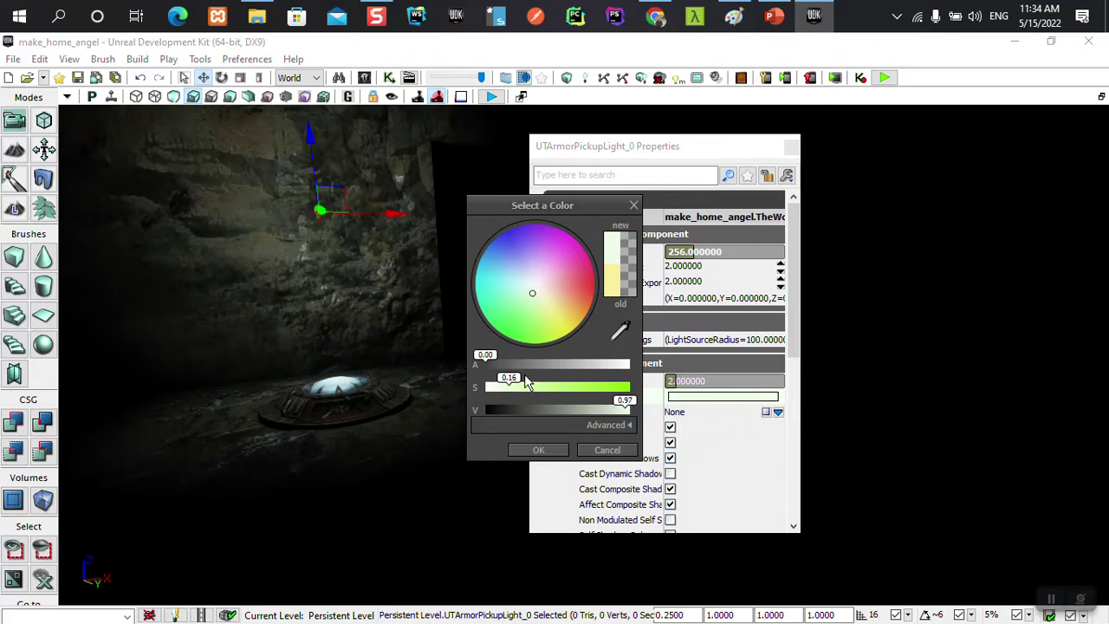
mouse_move(487, 358)
mouse_down()
mouse_move(651, 352)
mouse_move(480, 343)
mouse_up()
click(606, 425)
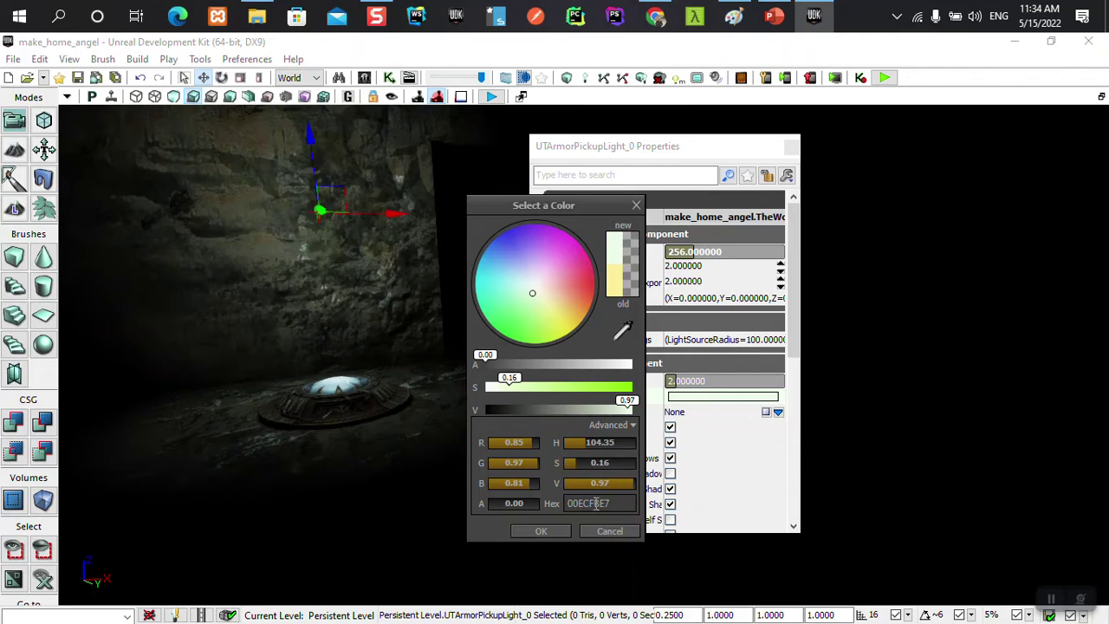
click(533, 280)
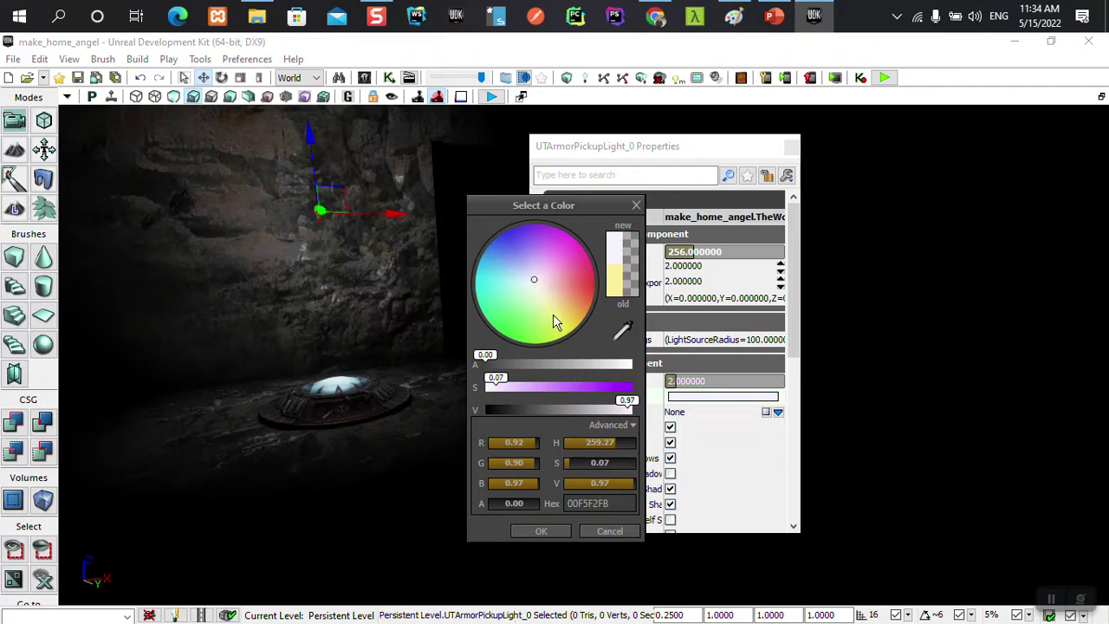
click(556, 314)
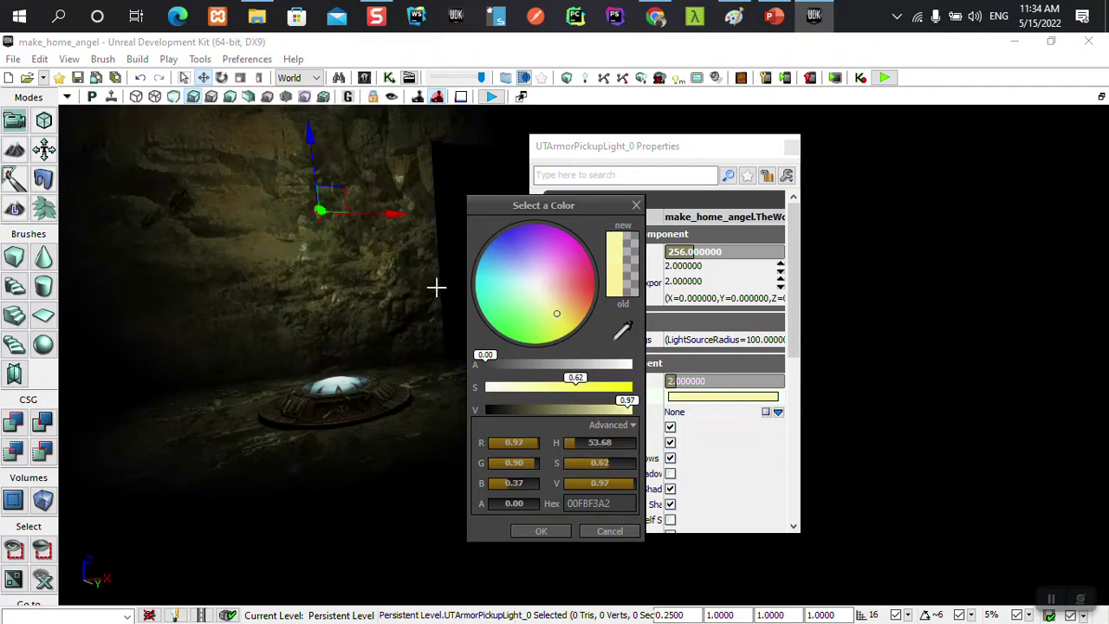
click(637, 207)
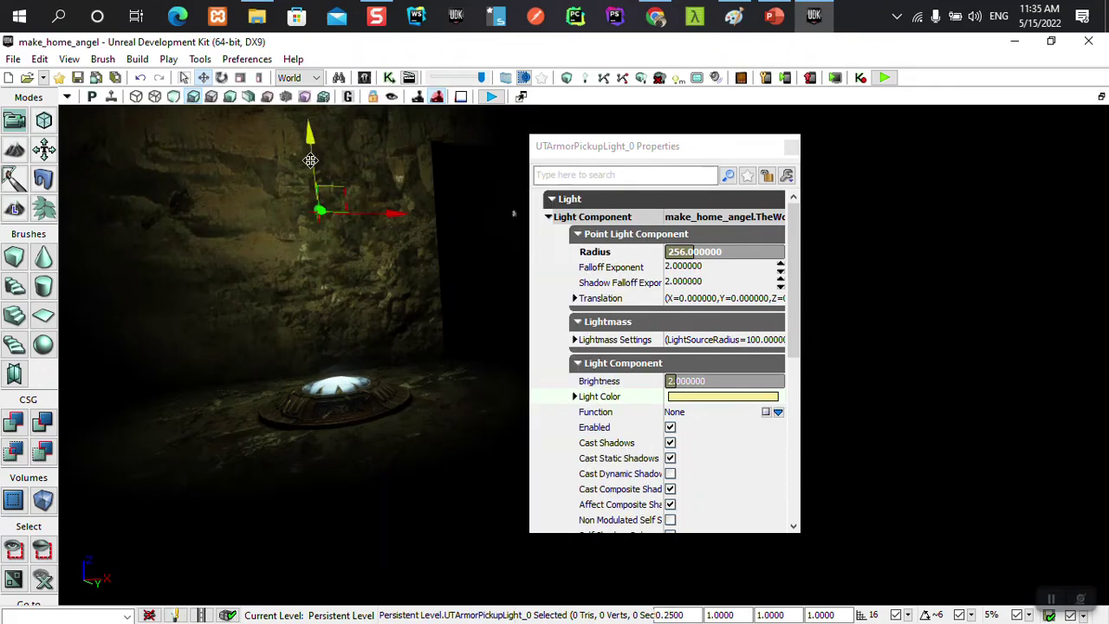
Step: Toggle the light's shadow casting off and back on, and raise it up the wall
mouse_move(313, 142)
mouse_down()
mouse_move(356, 280)
mouse_move(360, 259)
mouse_up()
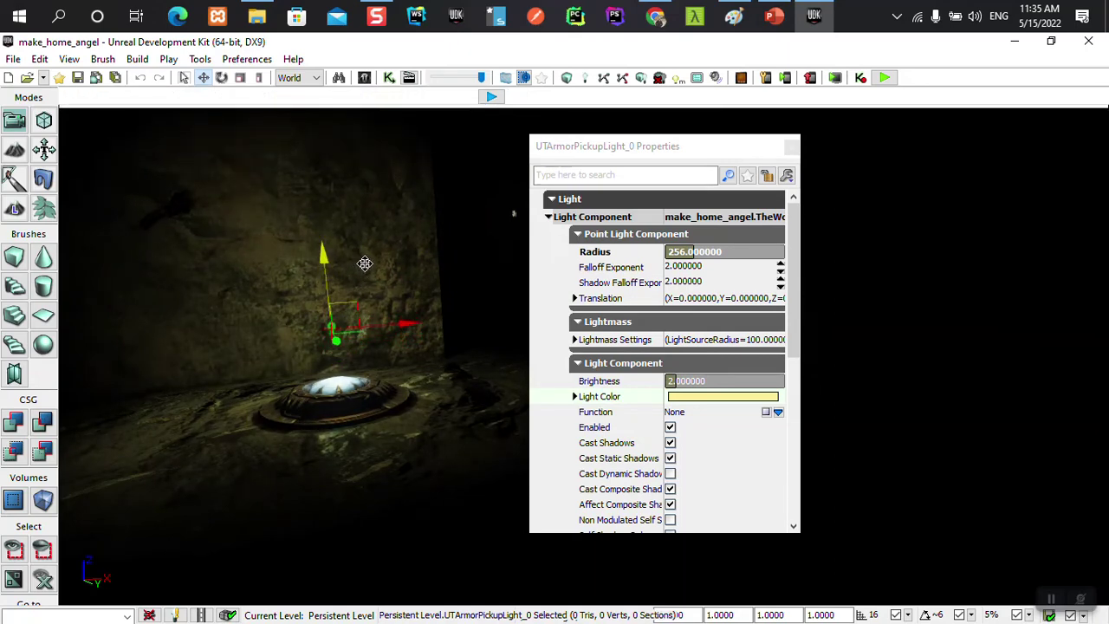
click(670, 444)
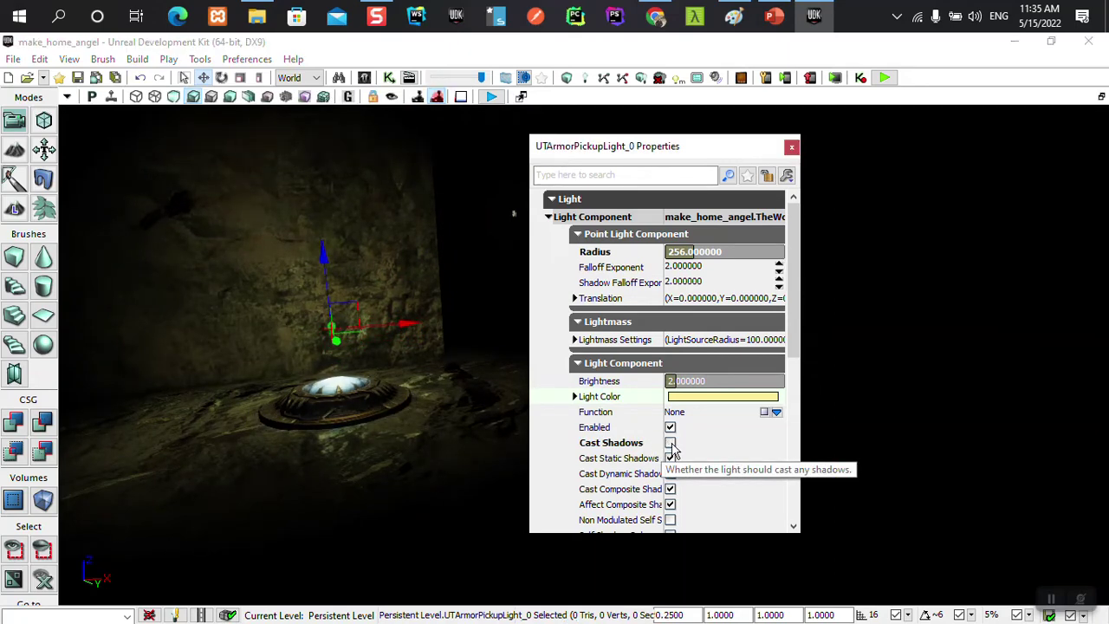
click(669, 444)
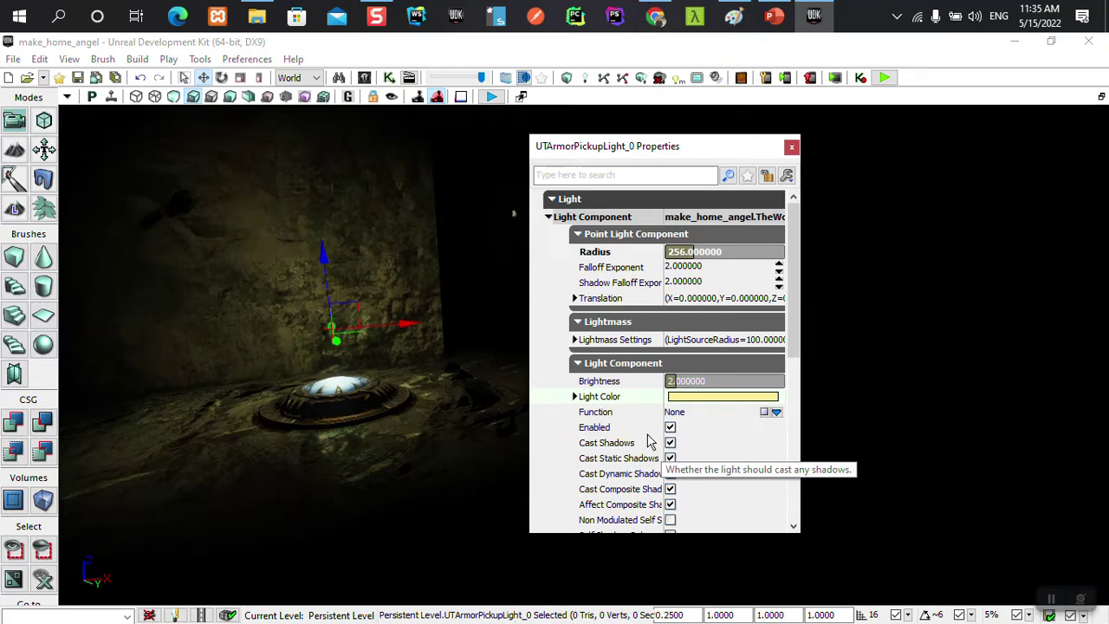
drag(322, 251, 329, 174)
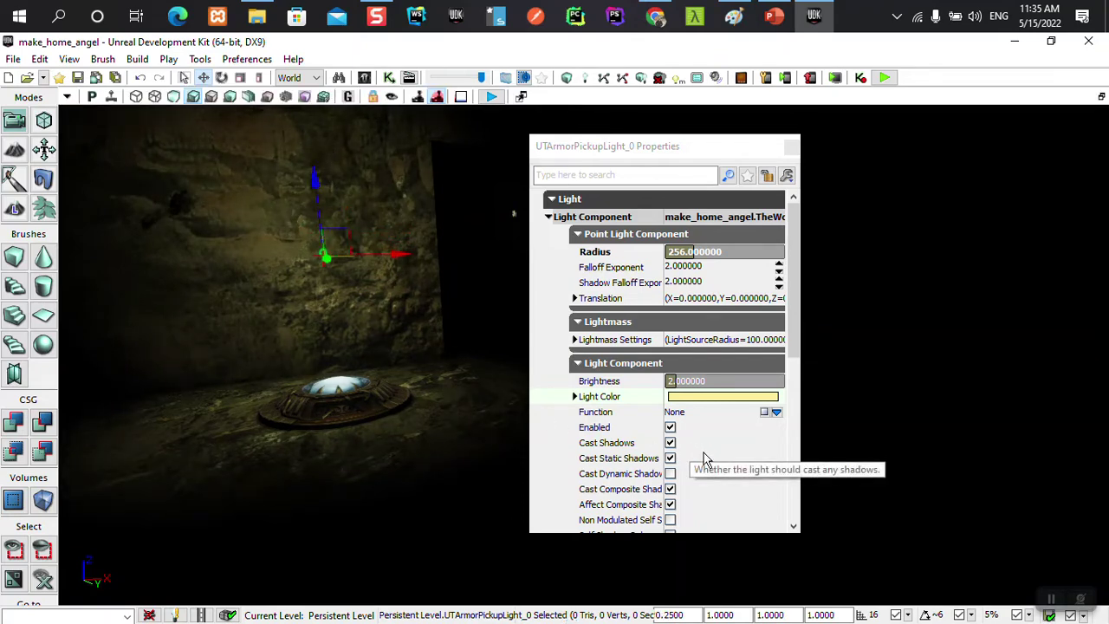
Step: Review the remaining UTArmorPickupLight_0 properties, close the window, and rotate toward the lit wall
scroll(703, 459, down, 2)
scroll(699, 460, down, 1)
scroll(700, 460, down, 2)
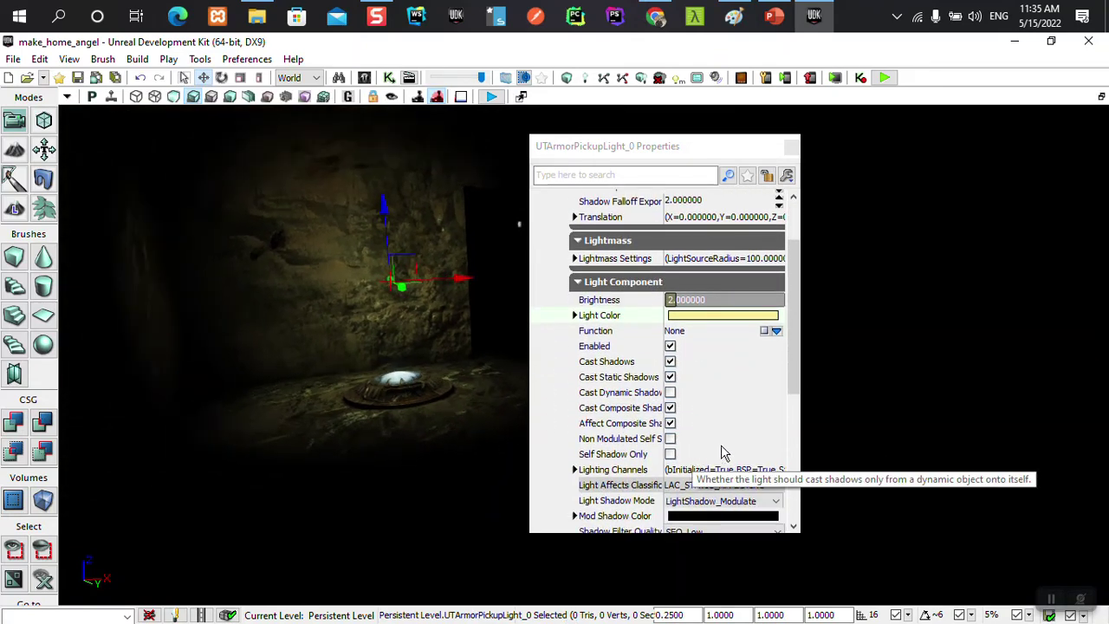
scroll(795, 319, down, 1)
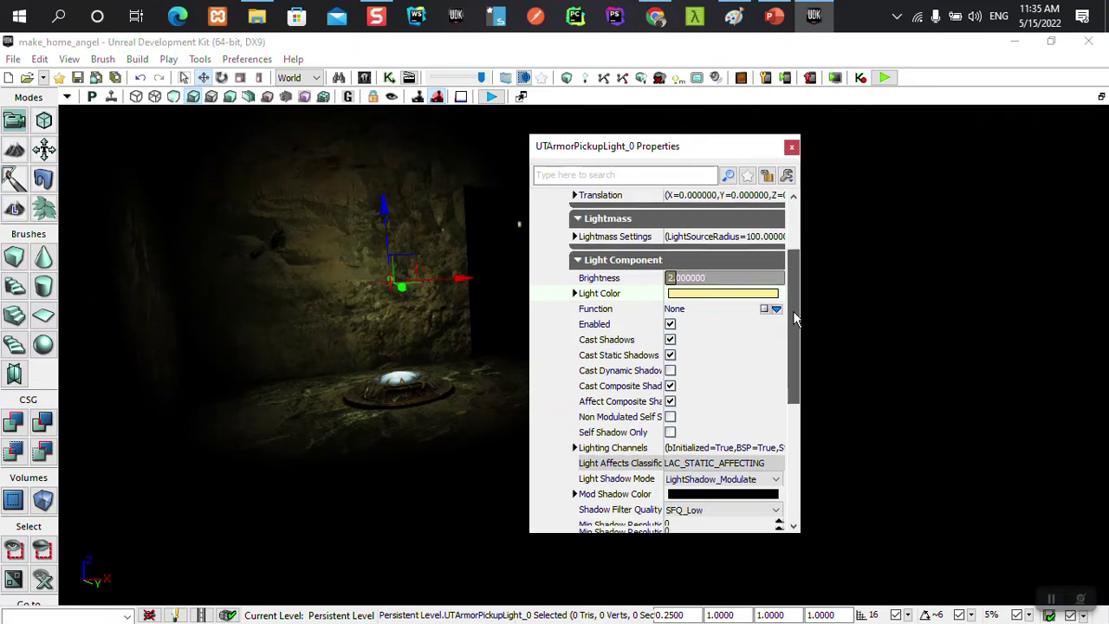
drag(795, 319, 804, 353)
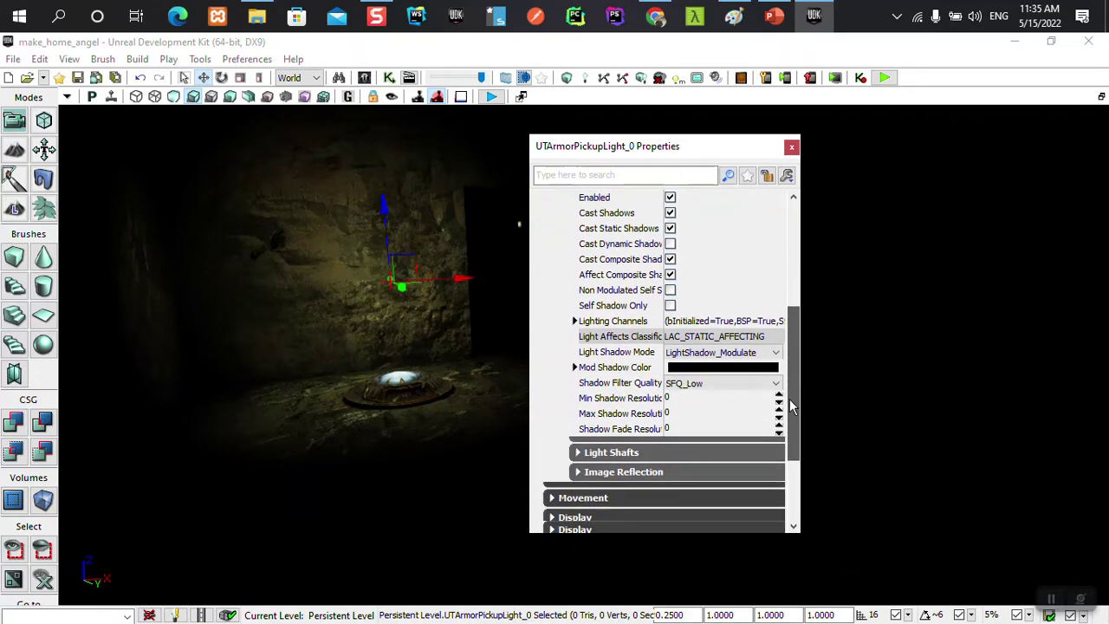
mouse_move(794, 384)
mouse_down()
mouse_move(795, 472)
mouse_move(792, 275)
mouse_up()
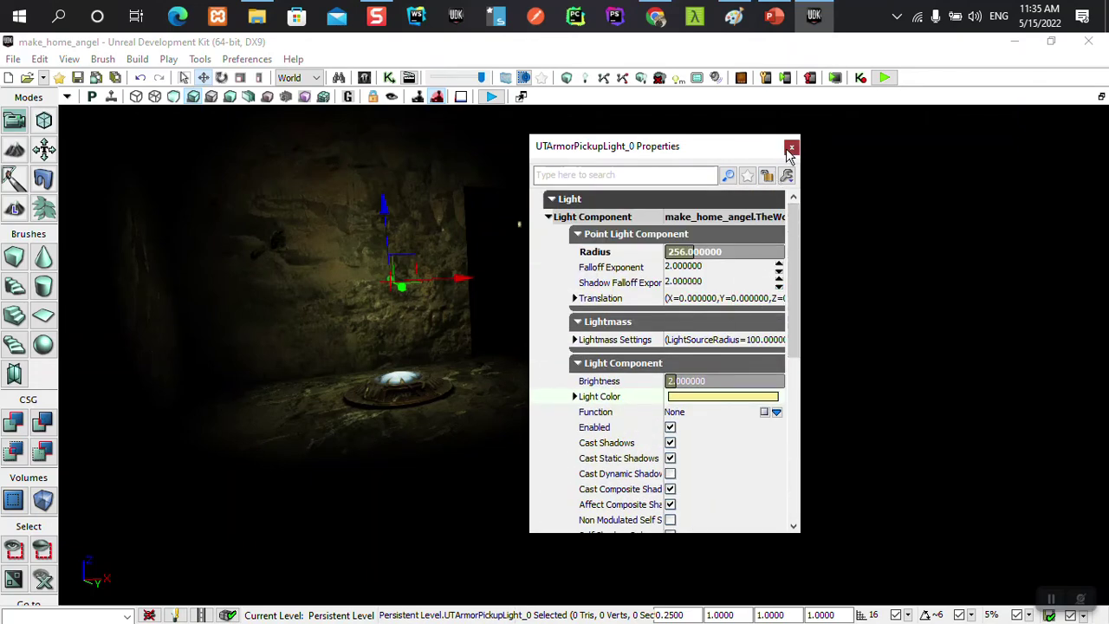
click(790, 146)
drag(623, 332, 534, 216)
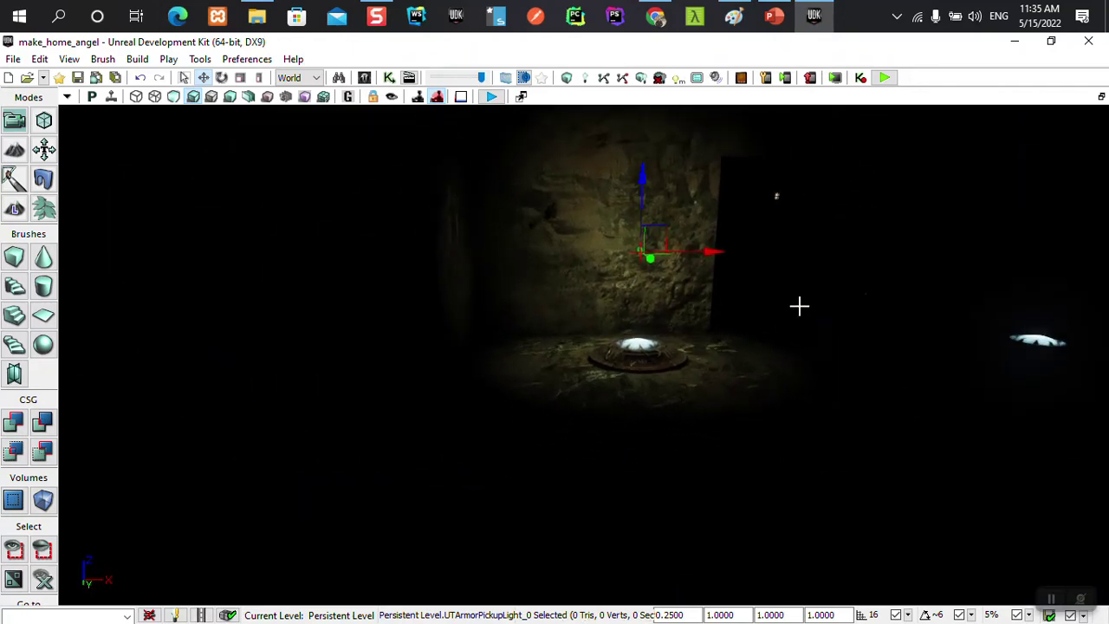
key(F11)
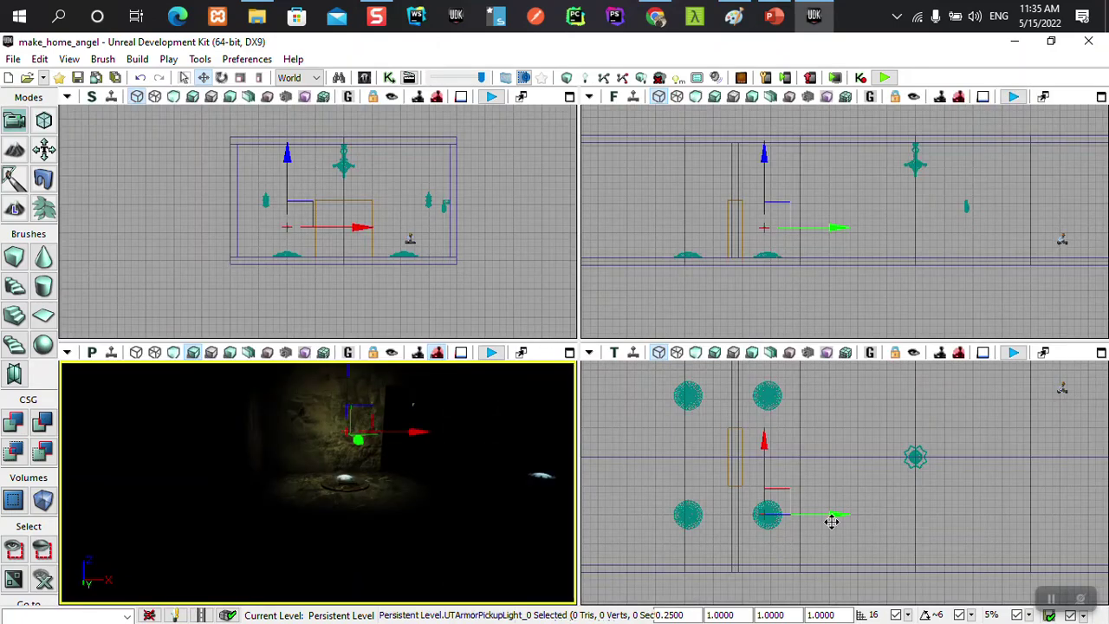
click(882, 494)
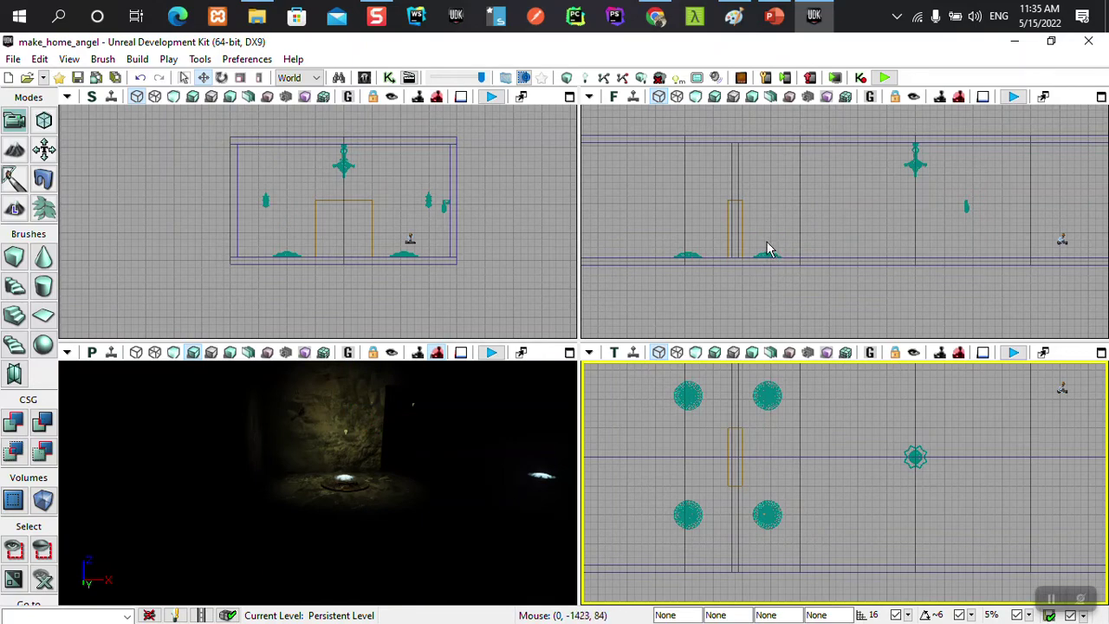
click(771, 227)
scroll(789, 222, up, 3)
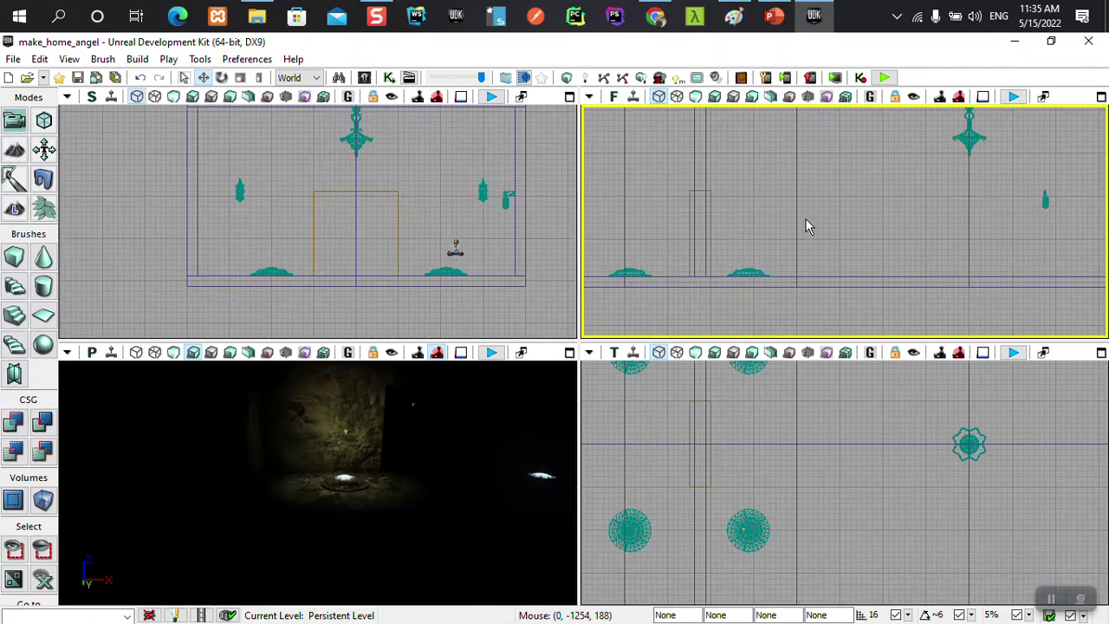
scroll(797, 220, up, 3)
scroll(800, 219, up, 3)
scroll(786, 228, down, 1)
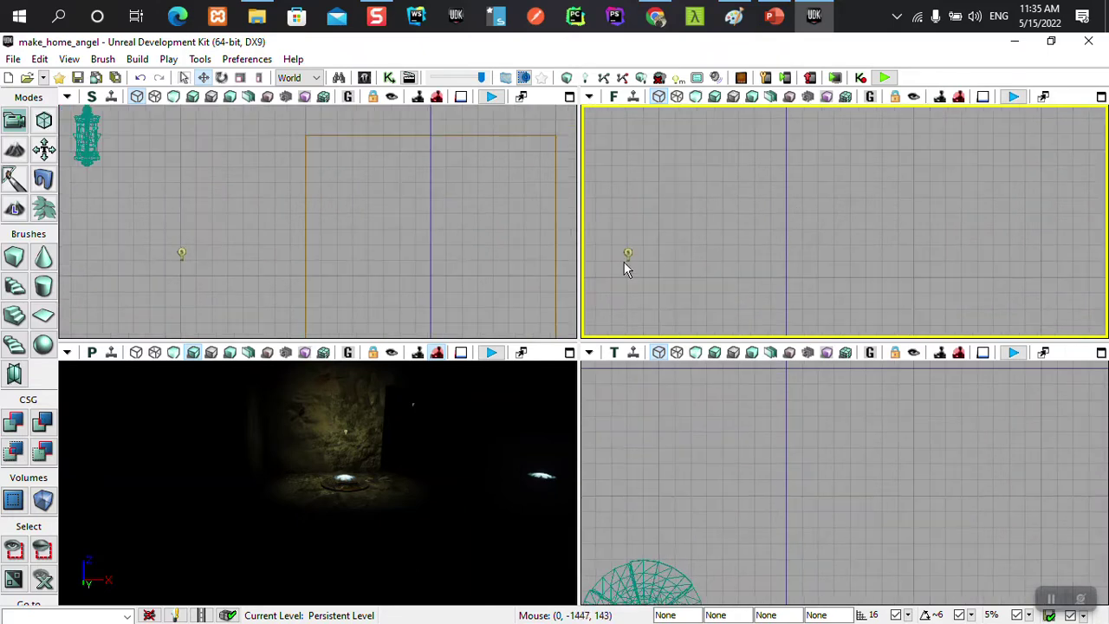
drag(672, 272, 765, 258)
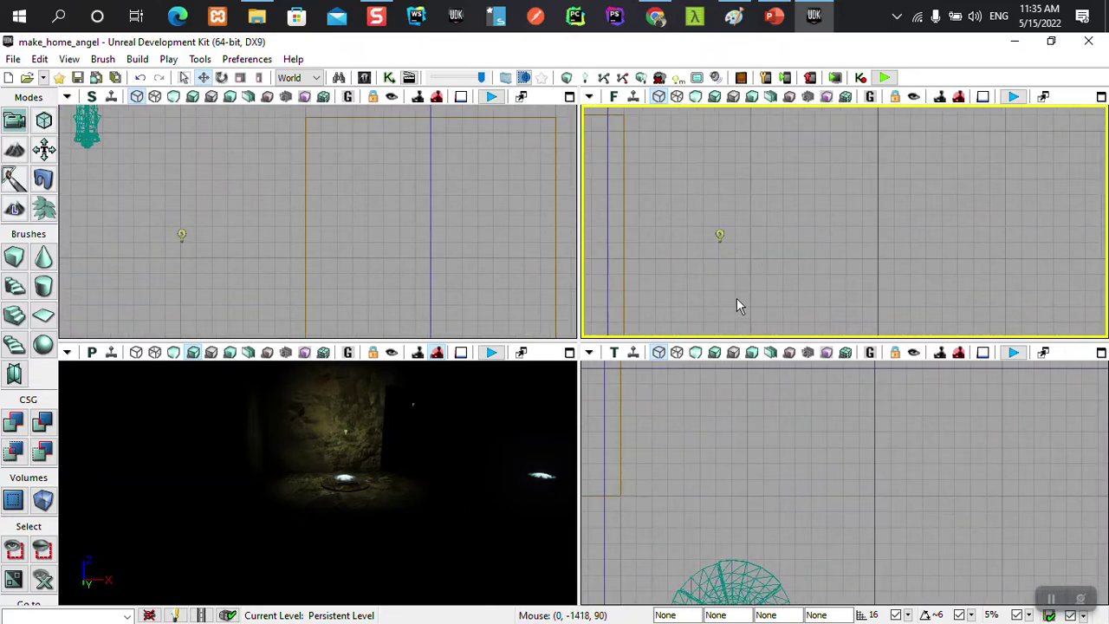
scroll(779, 267, up, 2)
scroll(780, 267, down, 2)
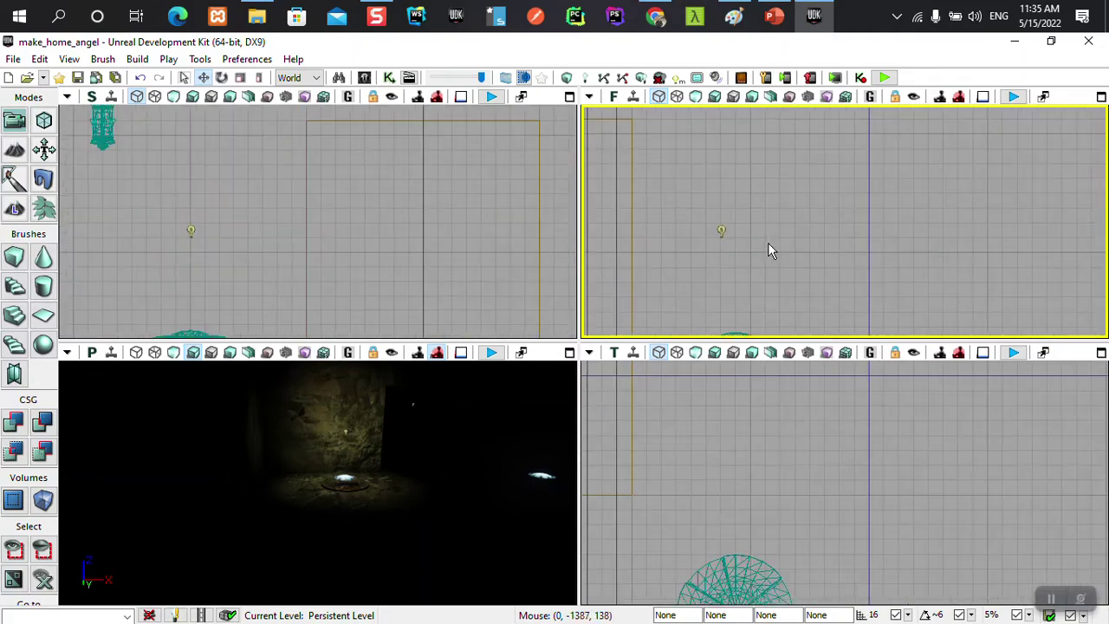
scroll(768, 242, down, 2)
scroll(772, 221, down, 2)
scroll(804, 200, down, 2)
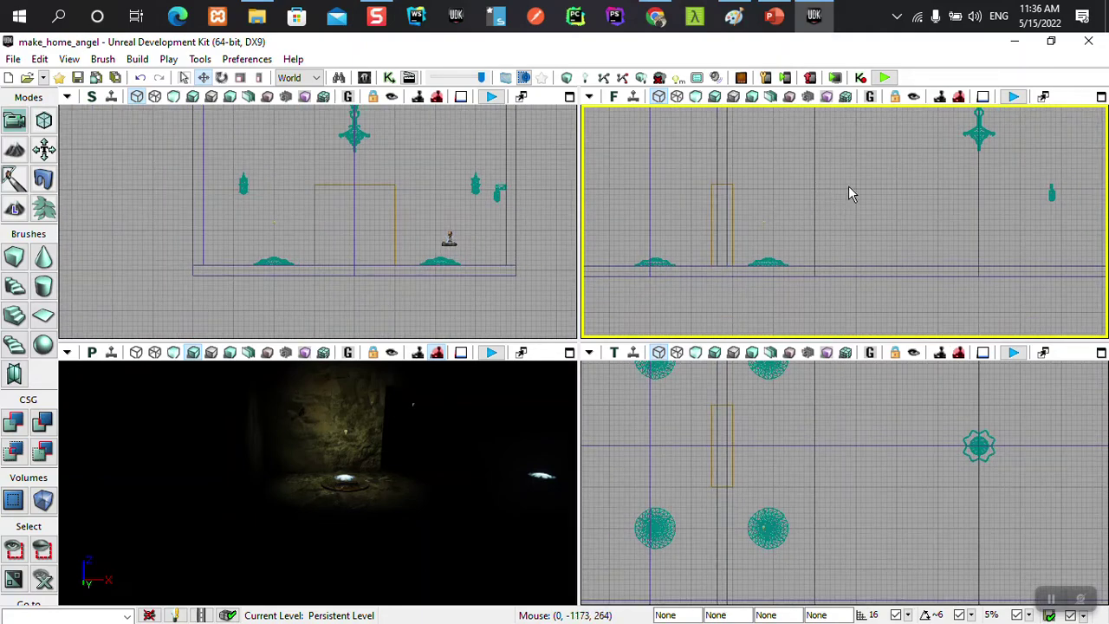
scroll(848, 192, up, 1)
scroll(848, 192, up, 1)
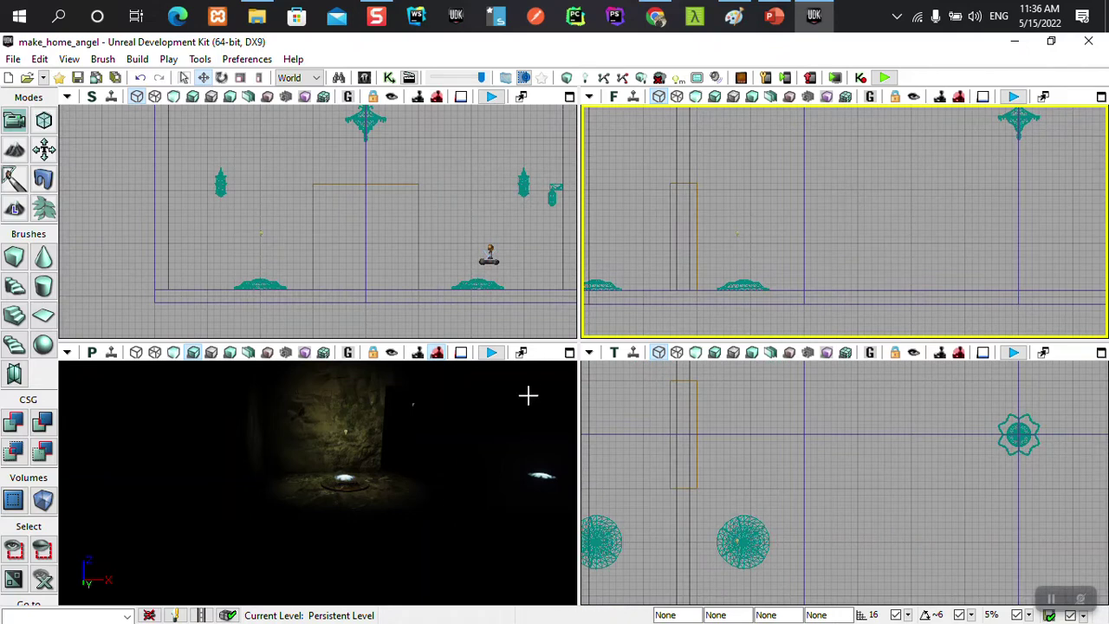
click(569, 352)
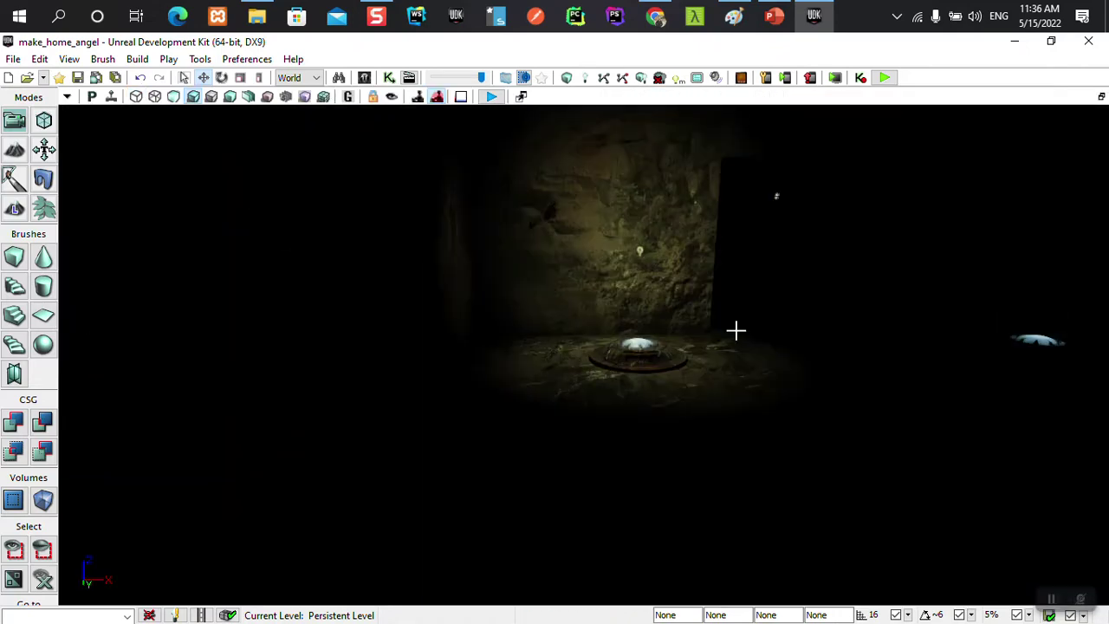
Step: Place UTArmorPickupLight_1 on the dark wall beside the right-hand pickup and drag it up the wall
drag(735, 329, 684, 322)
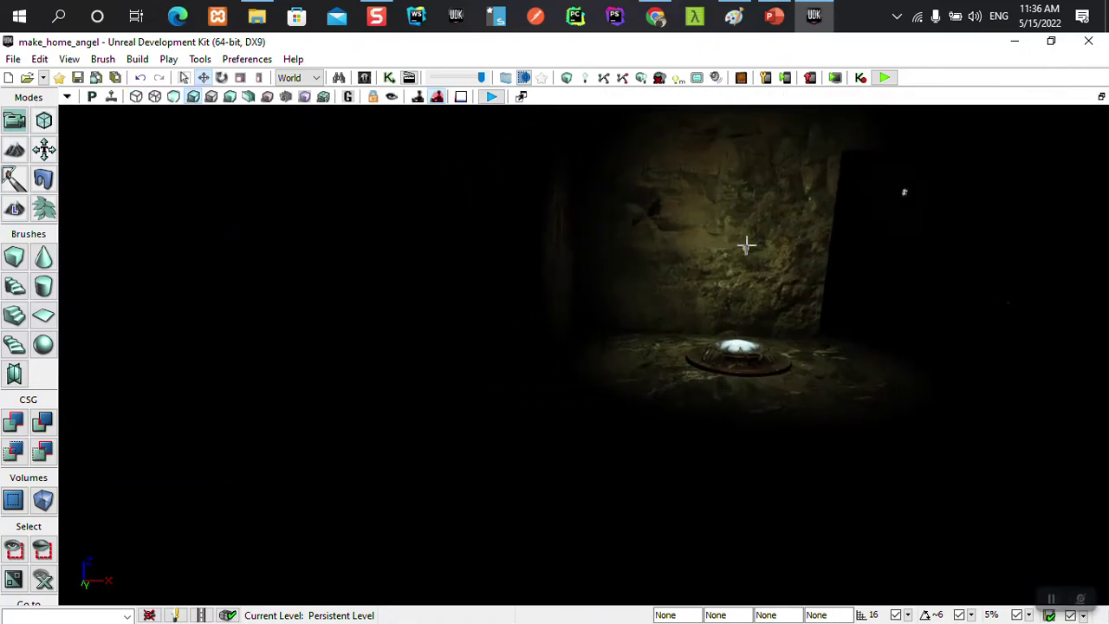
click(746, 248)
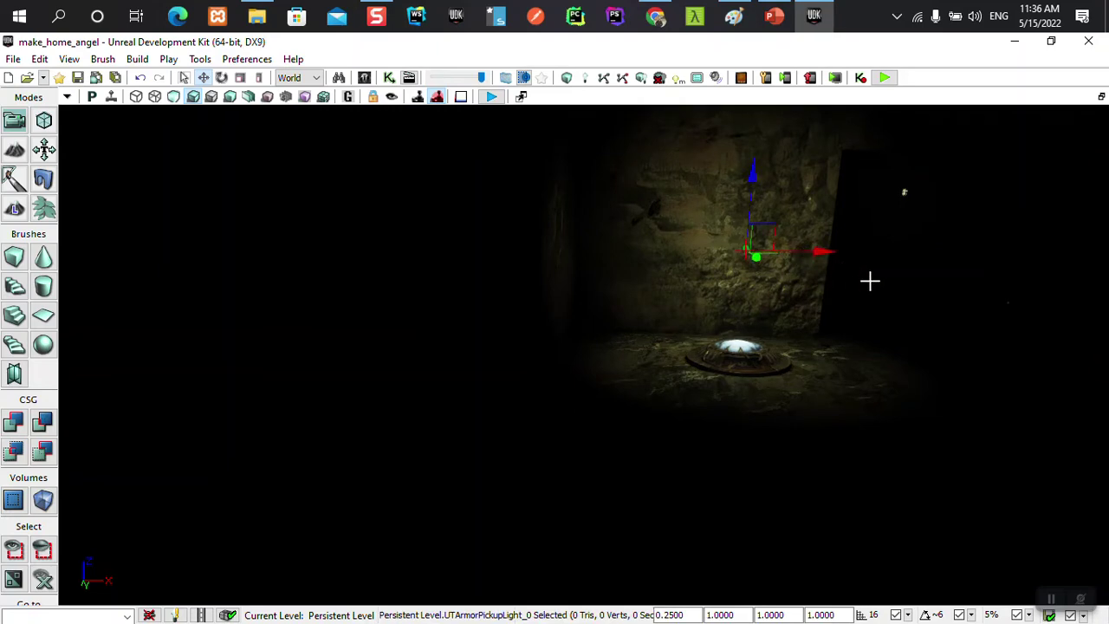
key(Right)
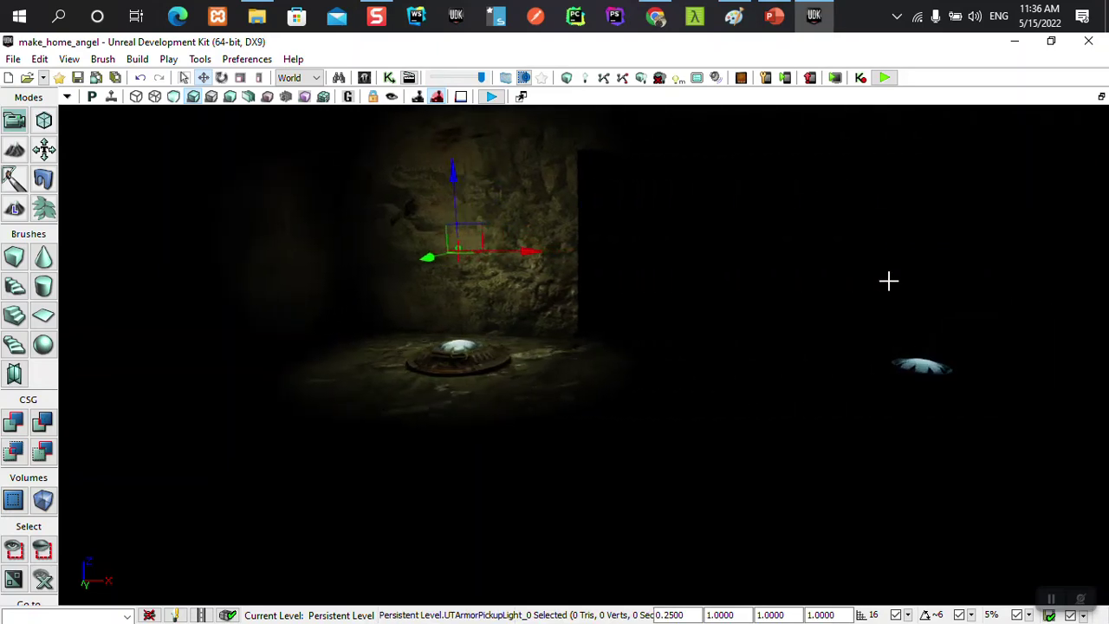
right_click(703, 240)
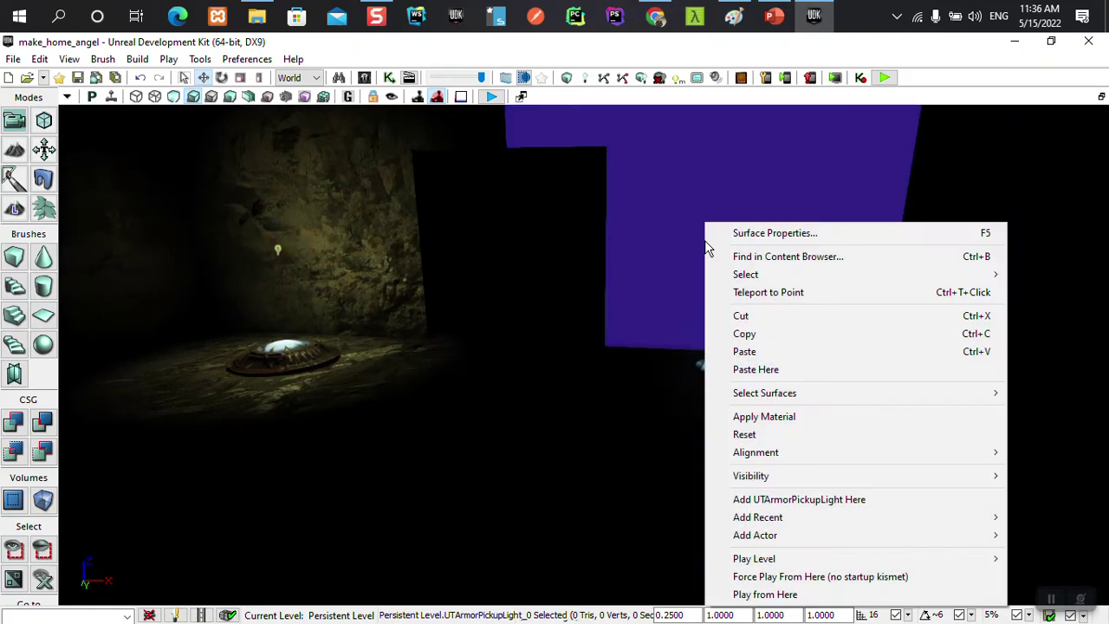
click(773, 500)
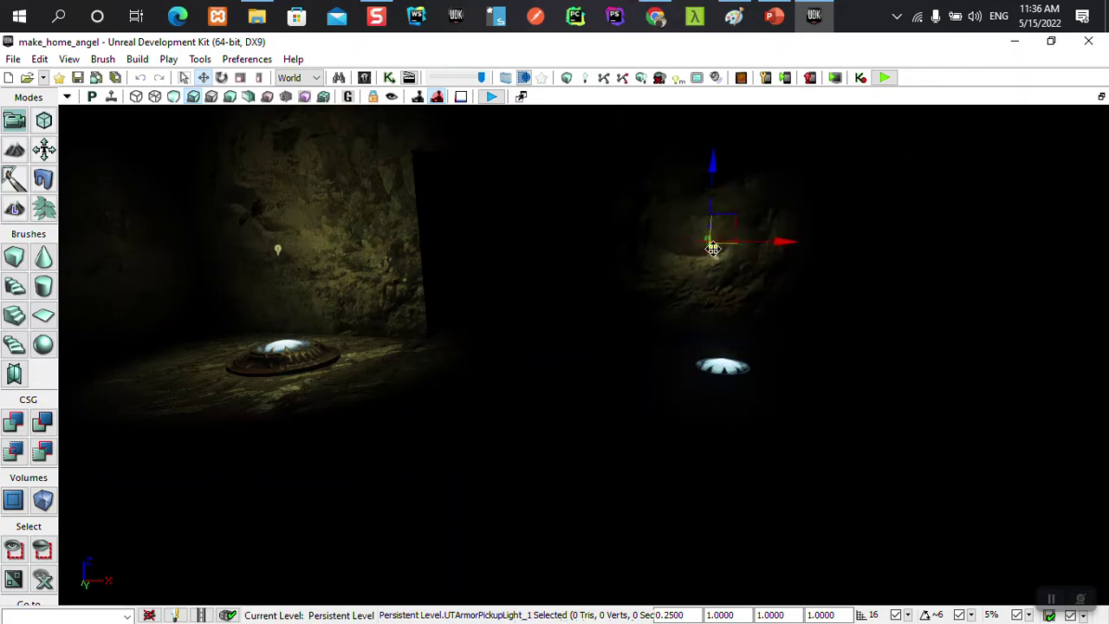
mouse_move(712, 248)
mouse_down()
mouse_move(746, 269)
mouse_move(733, 252)
mouse_up()
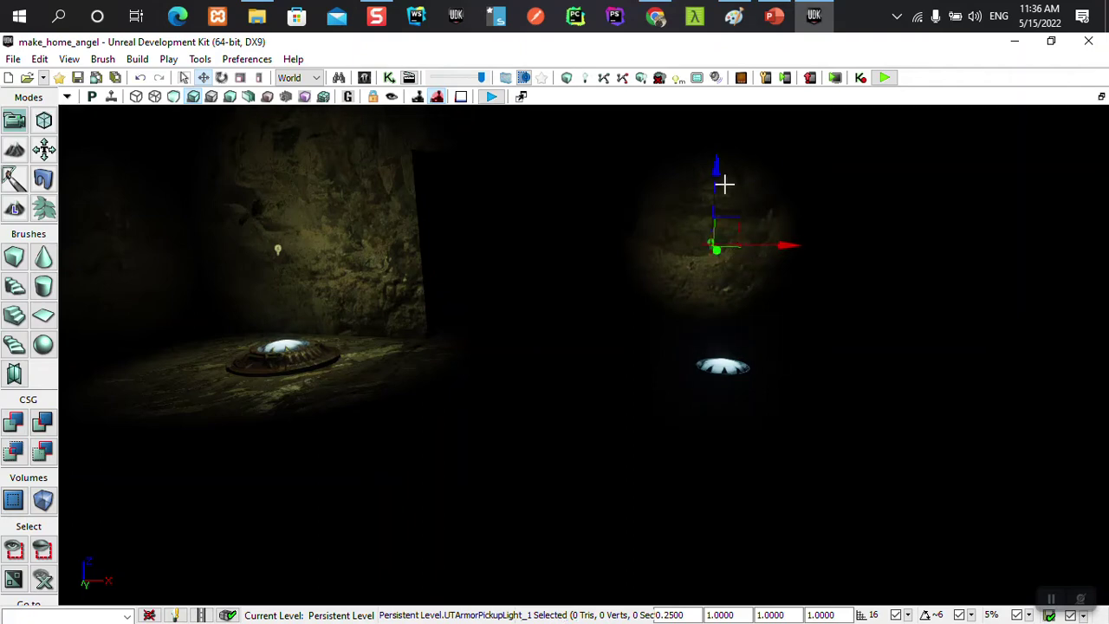
drag(724, 184, 722, 275)
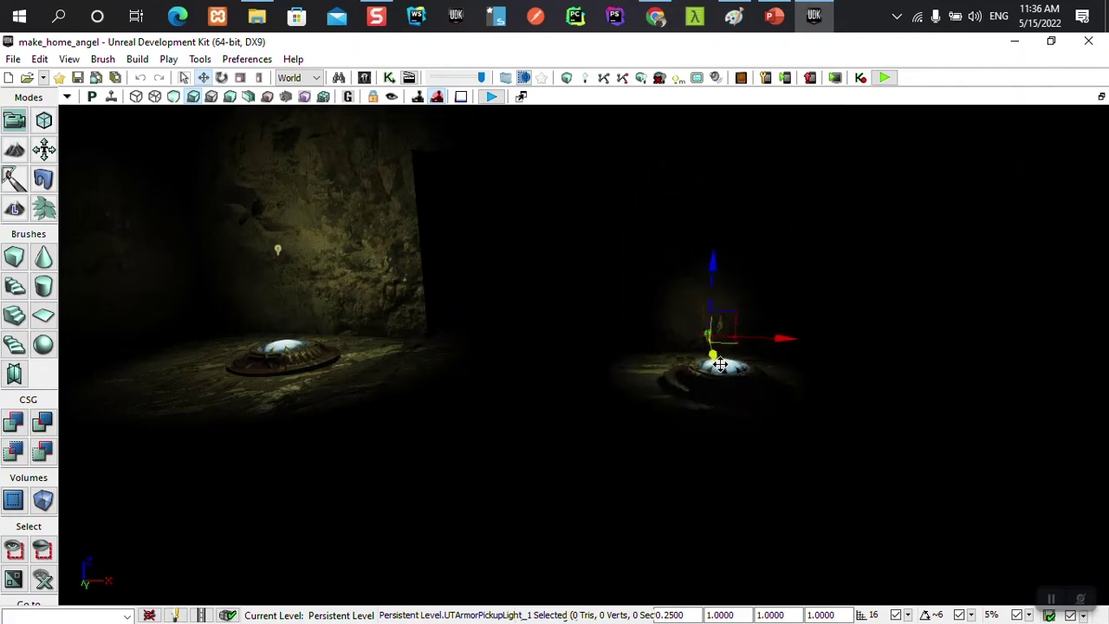
drag(712, 258, 711, 190)
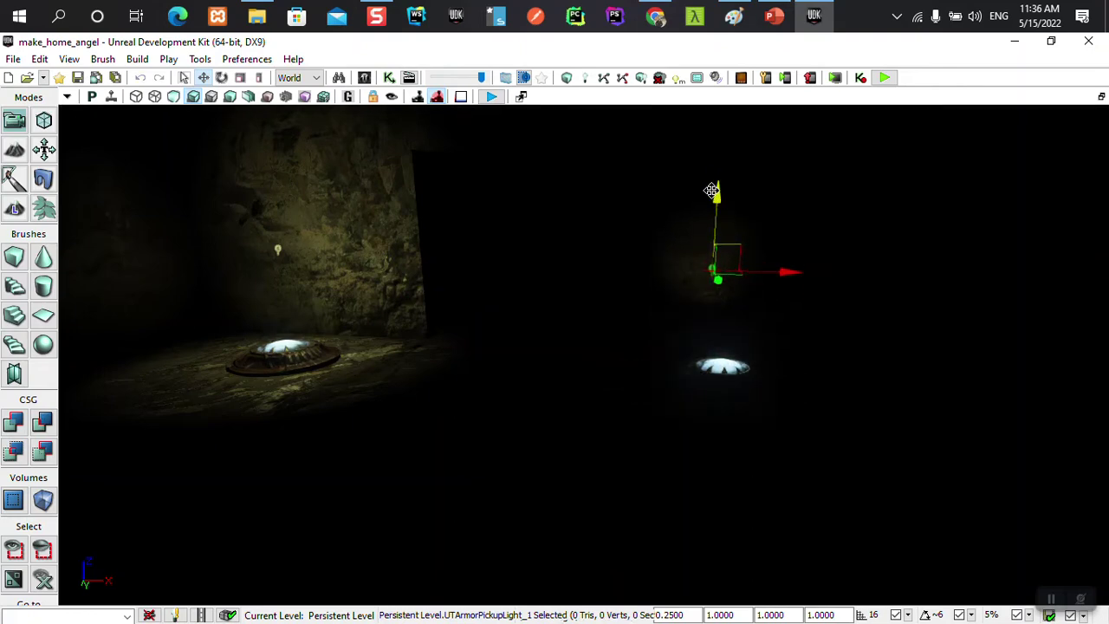
double_click(725, 259)
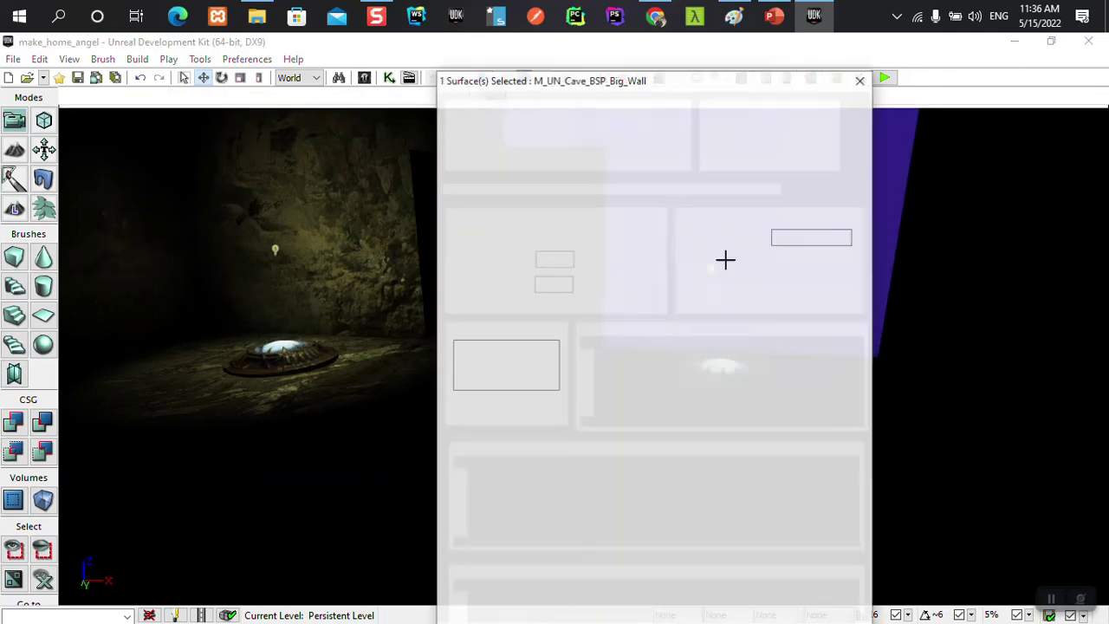
click(859, 80)
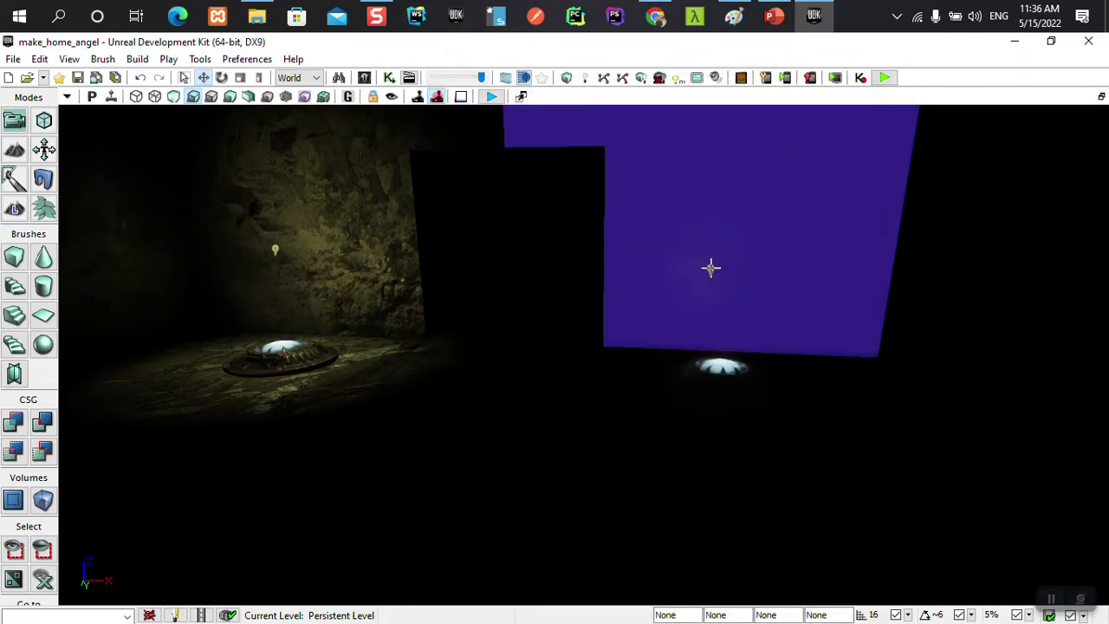
double_click(710, 268)
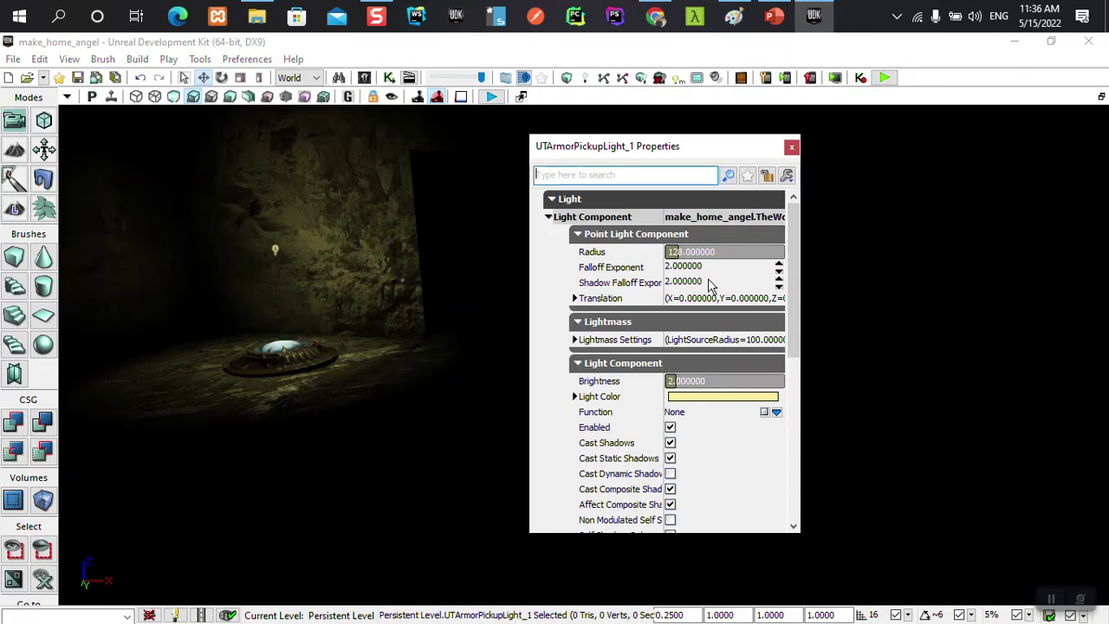
click(671, 251)
text(254)
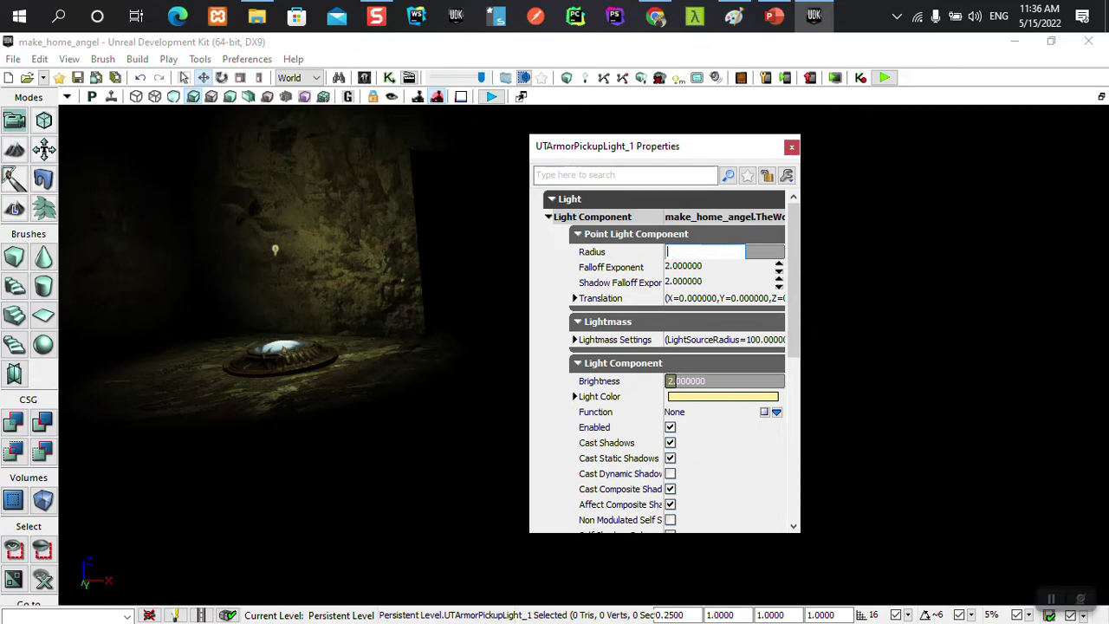
key(Return)
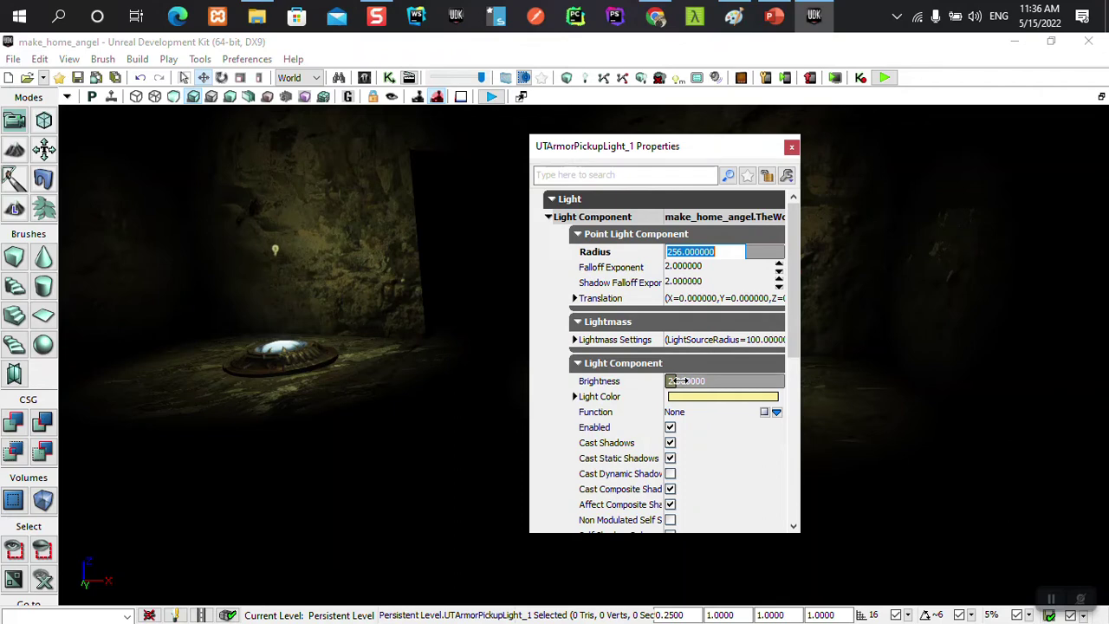
mouse_move(681, 380)
mouse_down()
mouse_move(731, 379)
mouse_move(676, 382)
mouse_up()
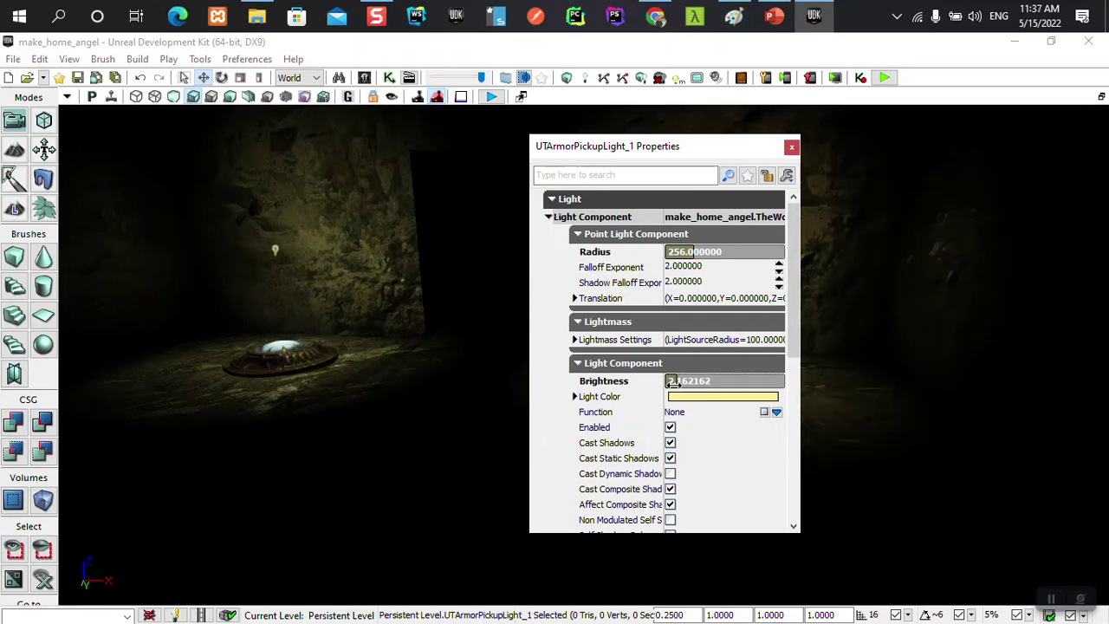
drag(673, 383, 676, 397)
click(677, 382)
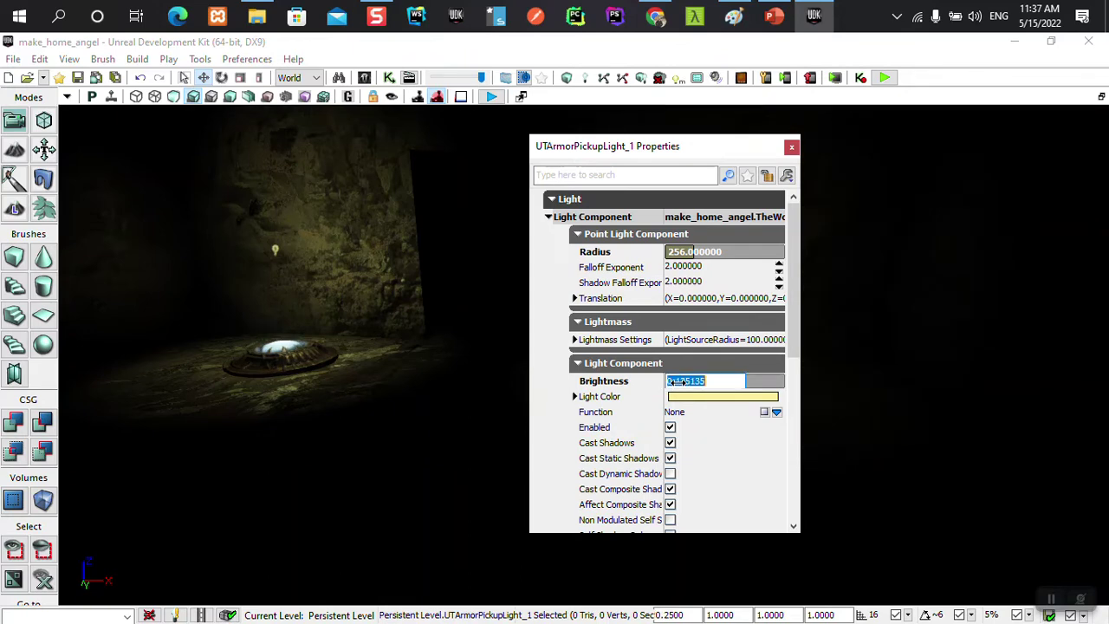
text(1)
key(Return)
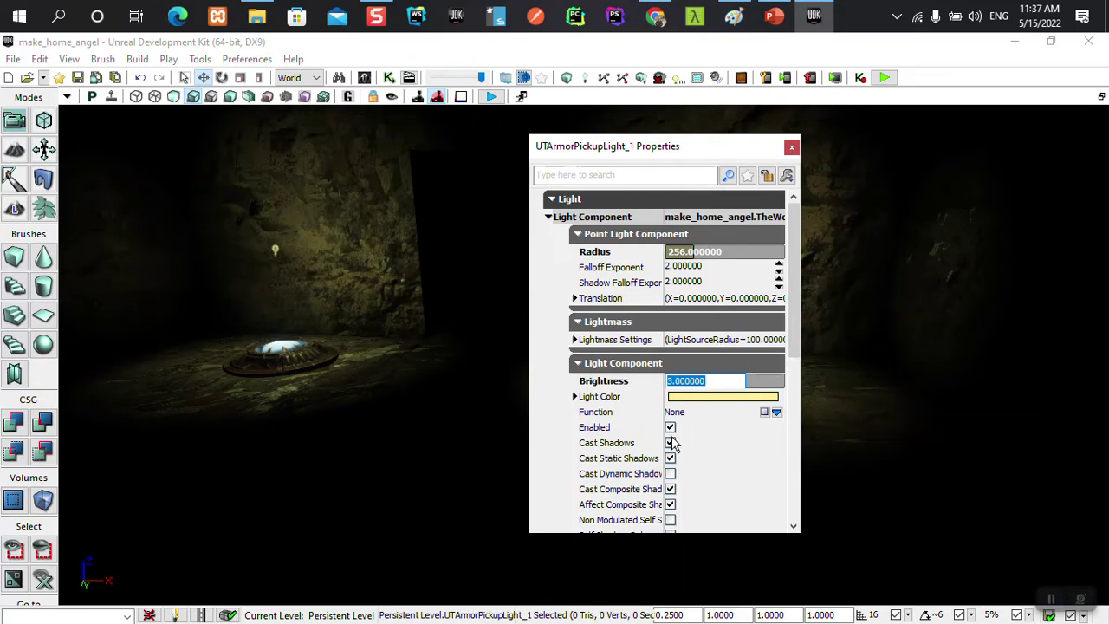
click(790, 148)
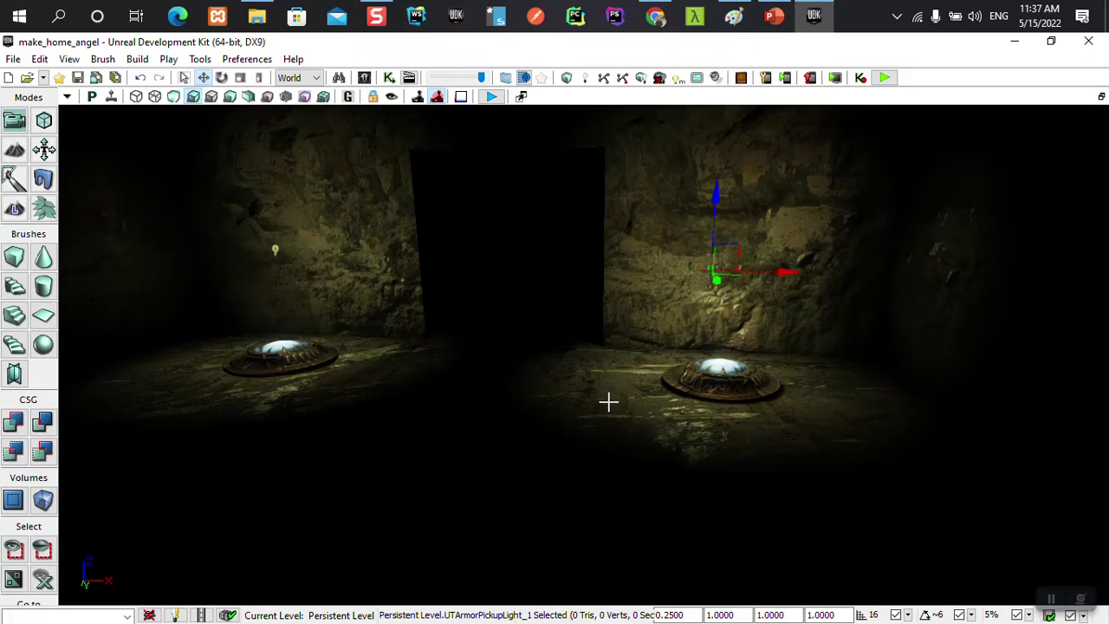
right_drag(607, 401, 607, 401)
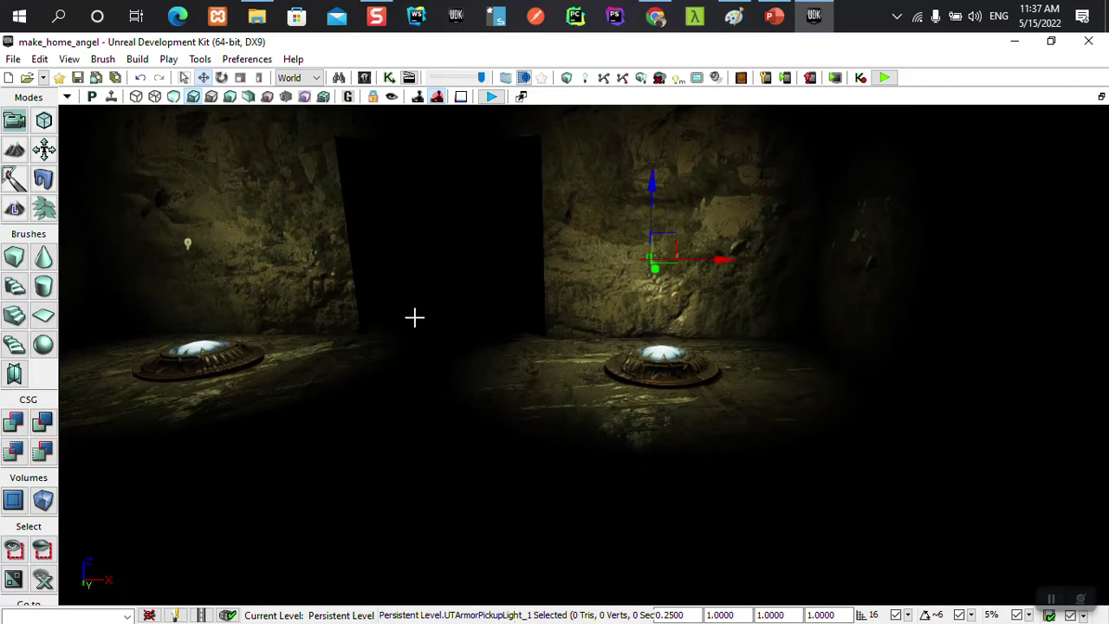
right_drag(414, 317, 414, 317)
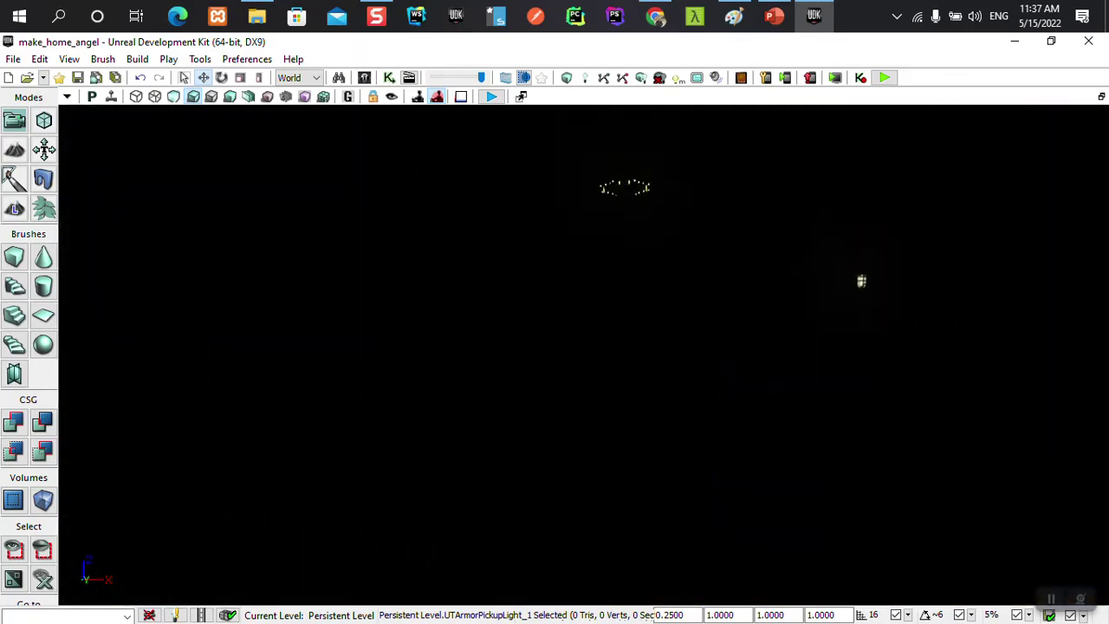
right_drag(414, 317, 260, 258)
click(173, 98)
drag(492, 382, 525, 379)
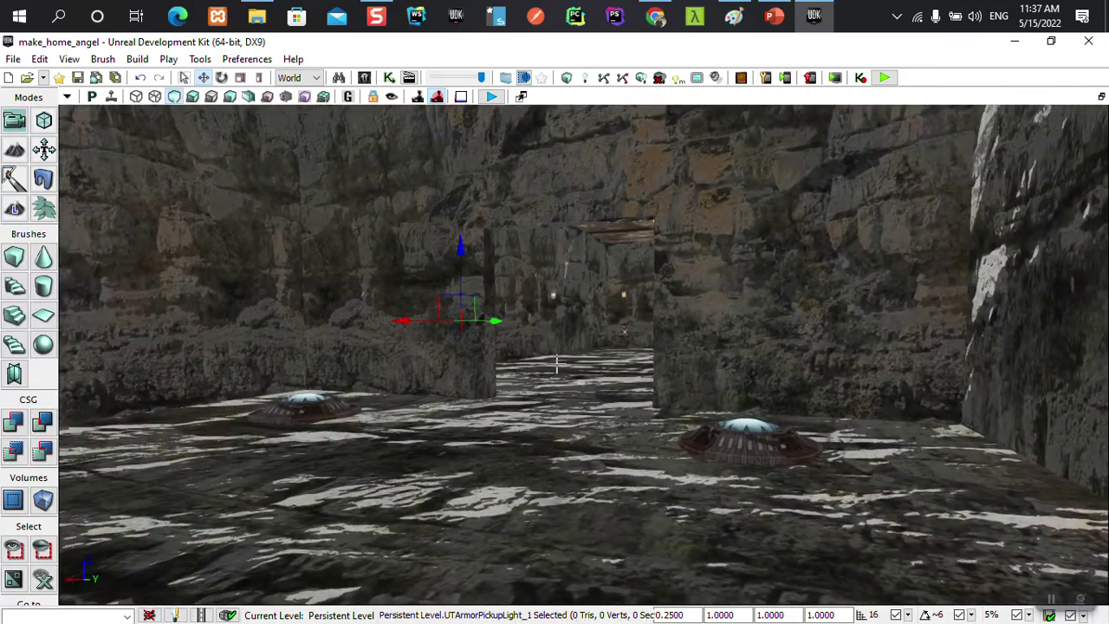
click(193, 97)
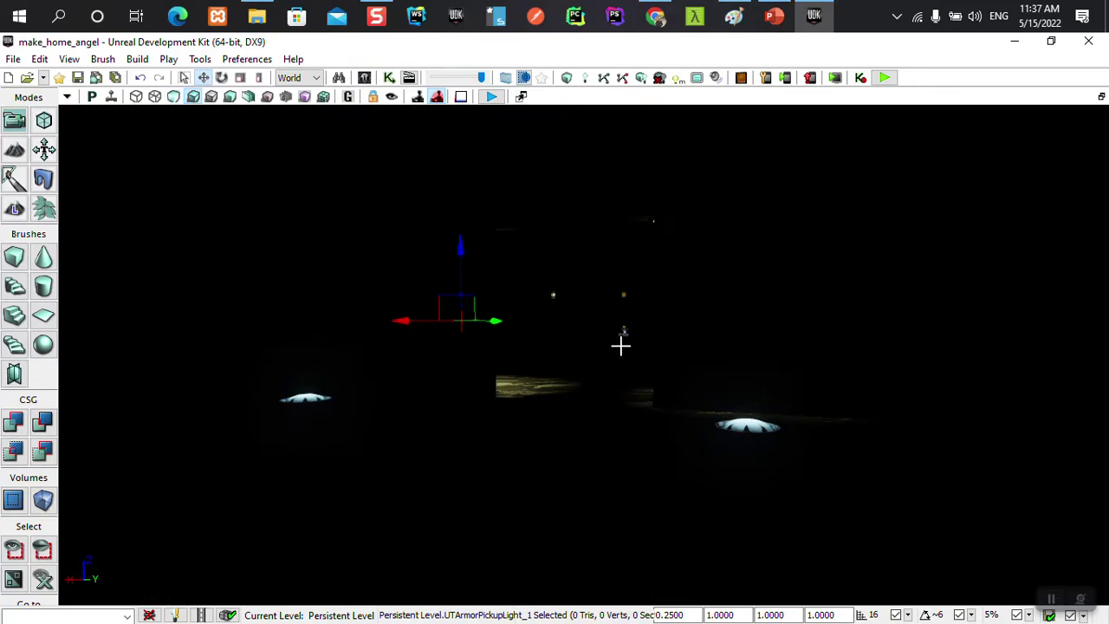
Step: Add a UTArmorPickupLight on the floor, lift it, and move it right toward the pickup
right_click(645, 433)
click(693, 517)
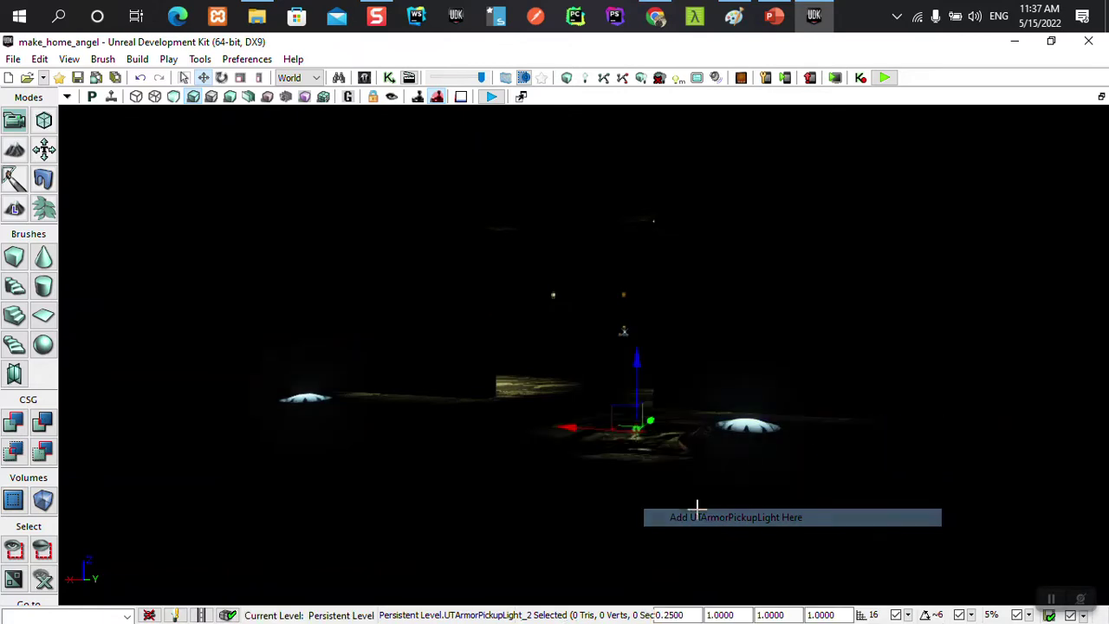
drag(639, 356, 619, 262)
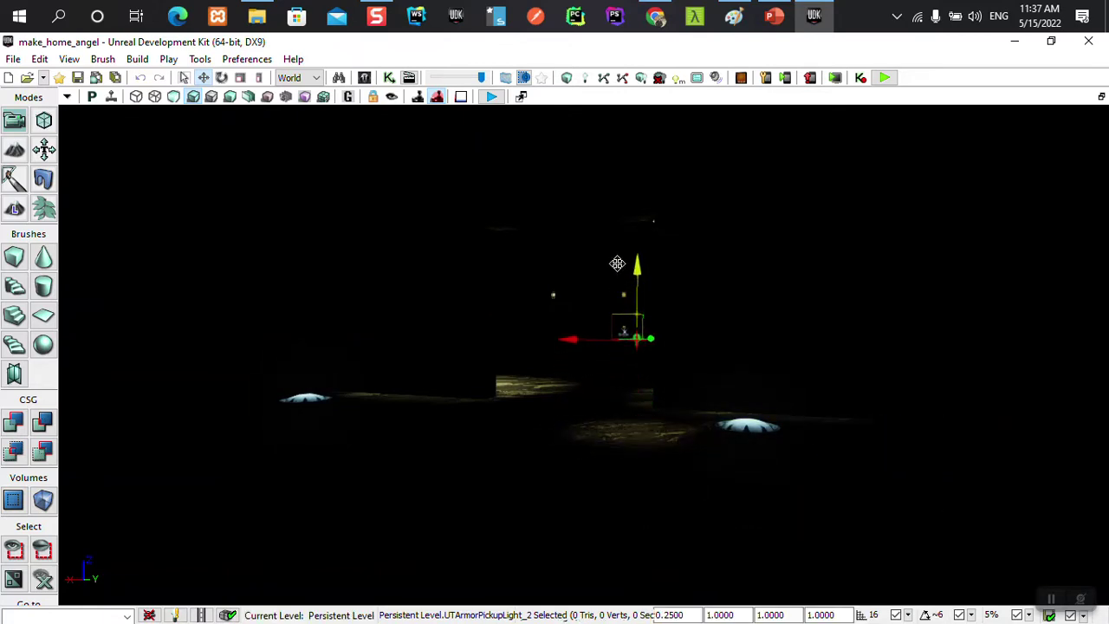
drag(566, 337, 664, 329)
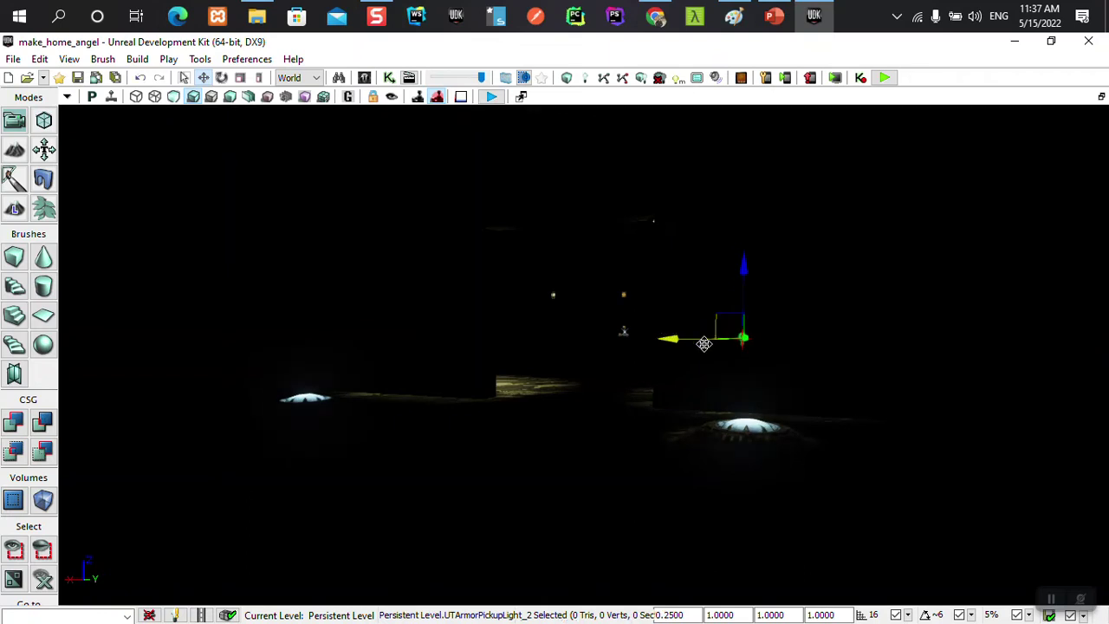
Step: Set UTArmorPickupLight_2's Radius to 256 and raise it higher on the wall
double_click(718, 342)
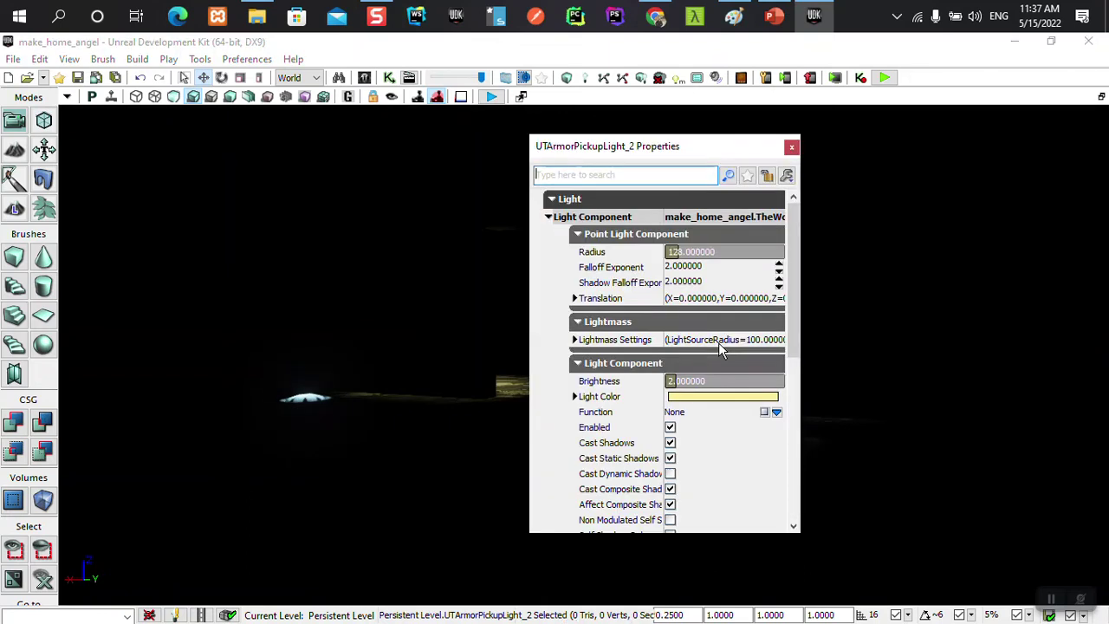
click(679, 252)
double_click(679, 252)
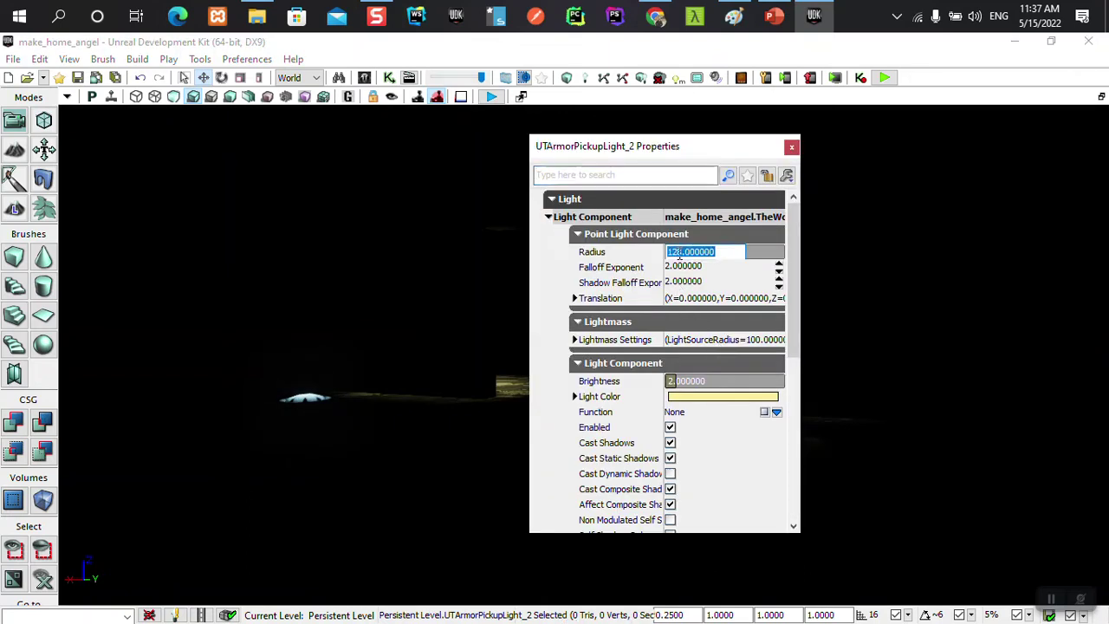
text(256)
key(Return)
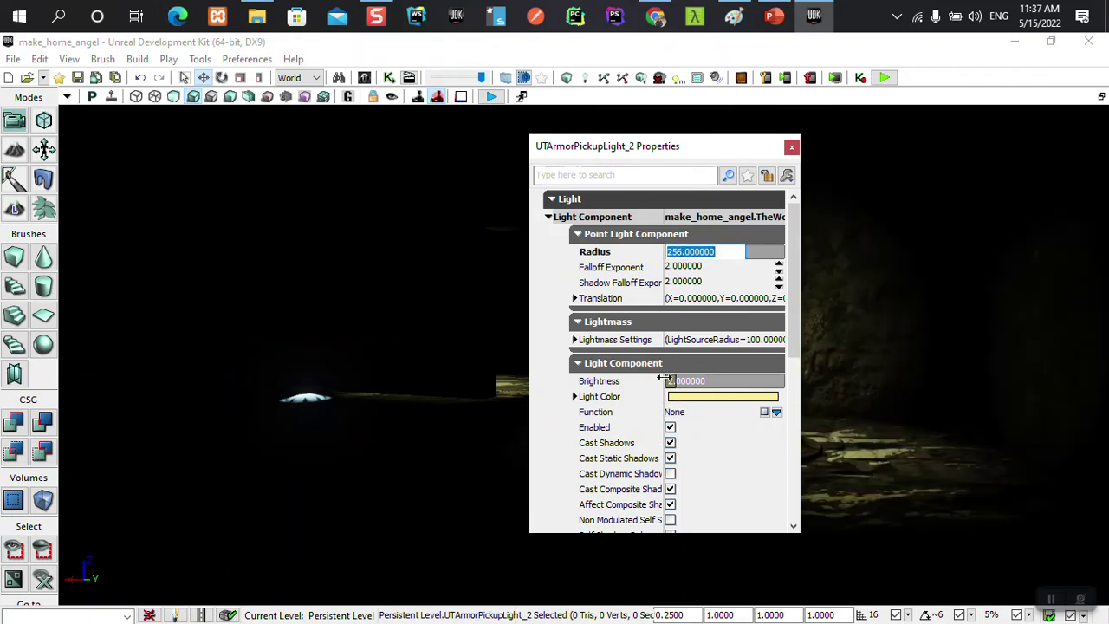
click(791, 146)
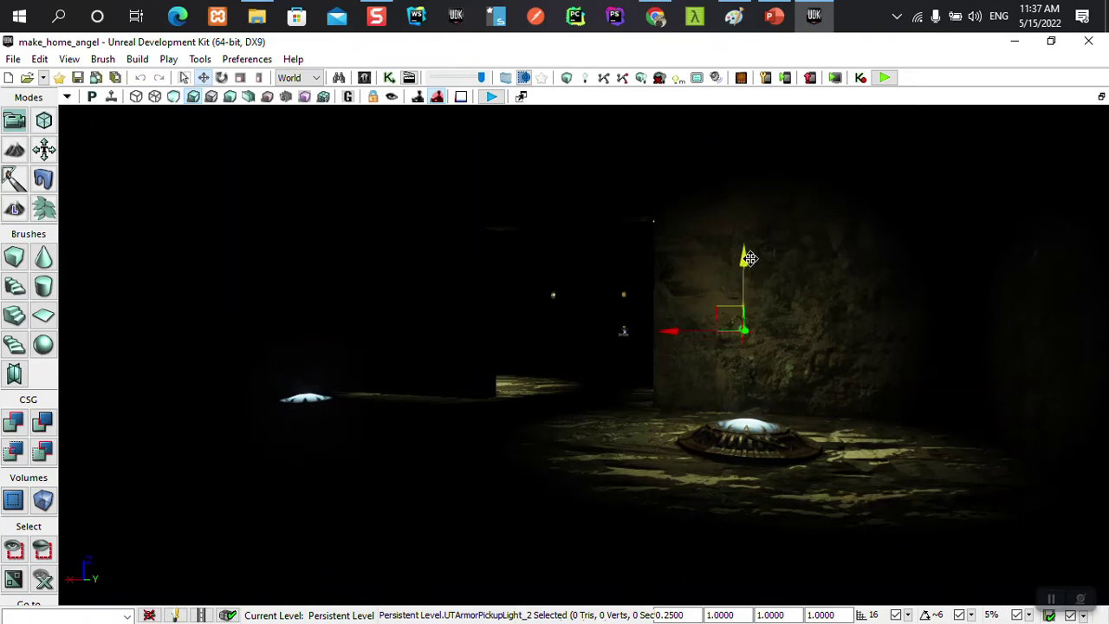
mouse_move(743, 255)
mouse_down()
mouse_move(746, 200)
mouse_move(719, 269)
mouse_up()
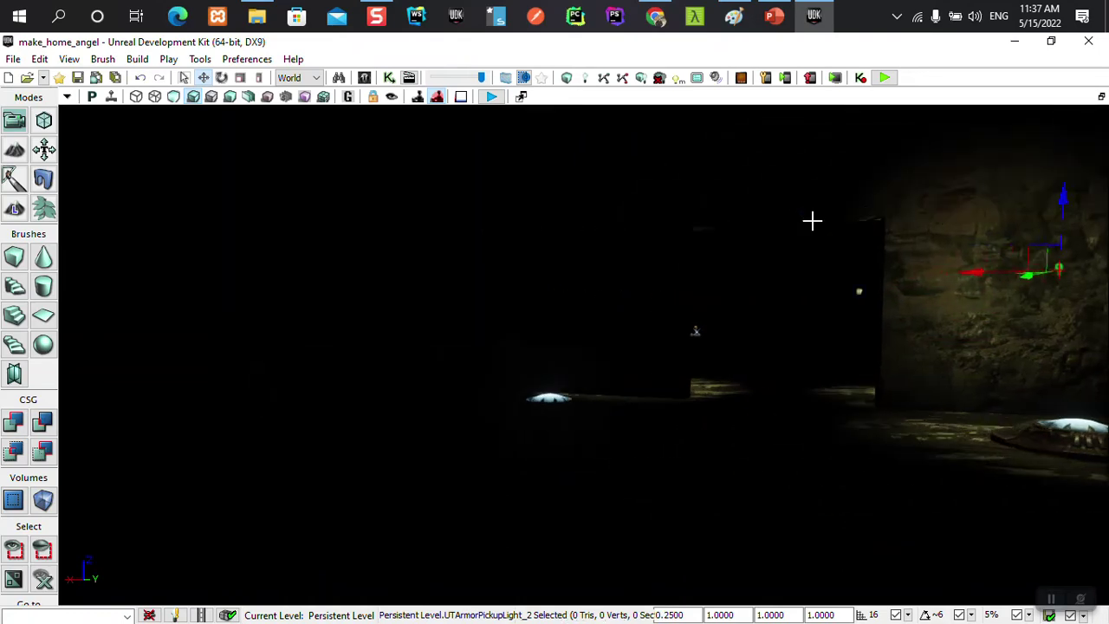
Step: Add a UTArmorPickupLight and position it on the wall above the left floor pickup
right_click(719, 269)
click(771, 513)
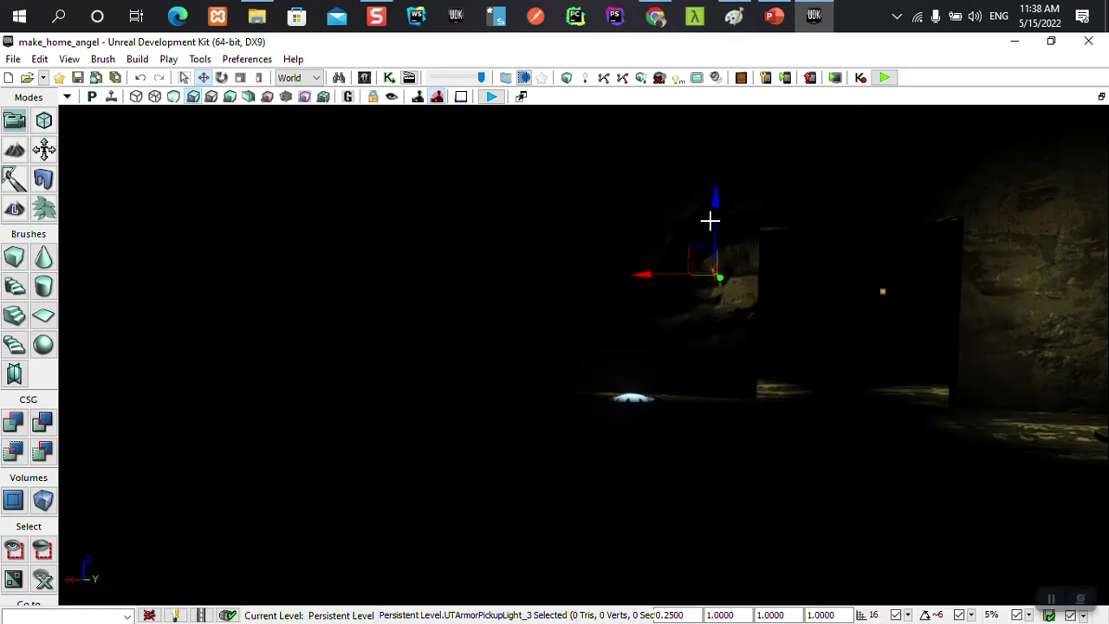
drag(709, 222, 710, 303)
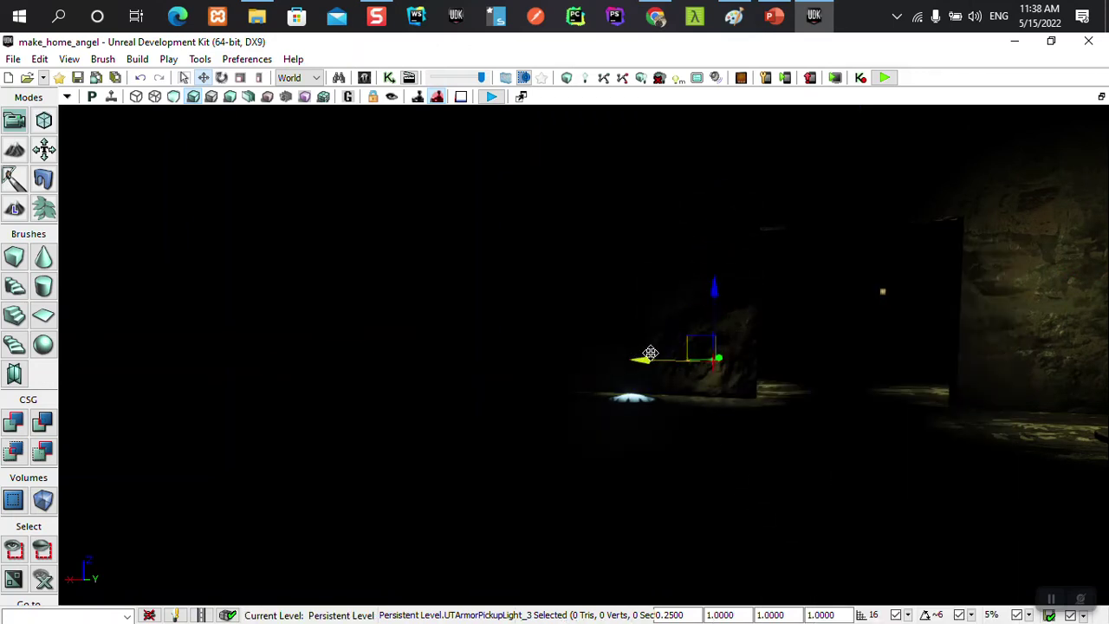
drag(650, 353, 589, 353)
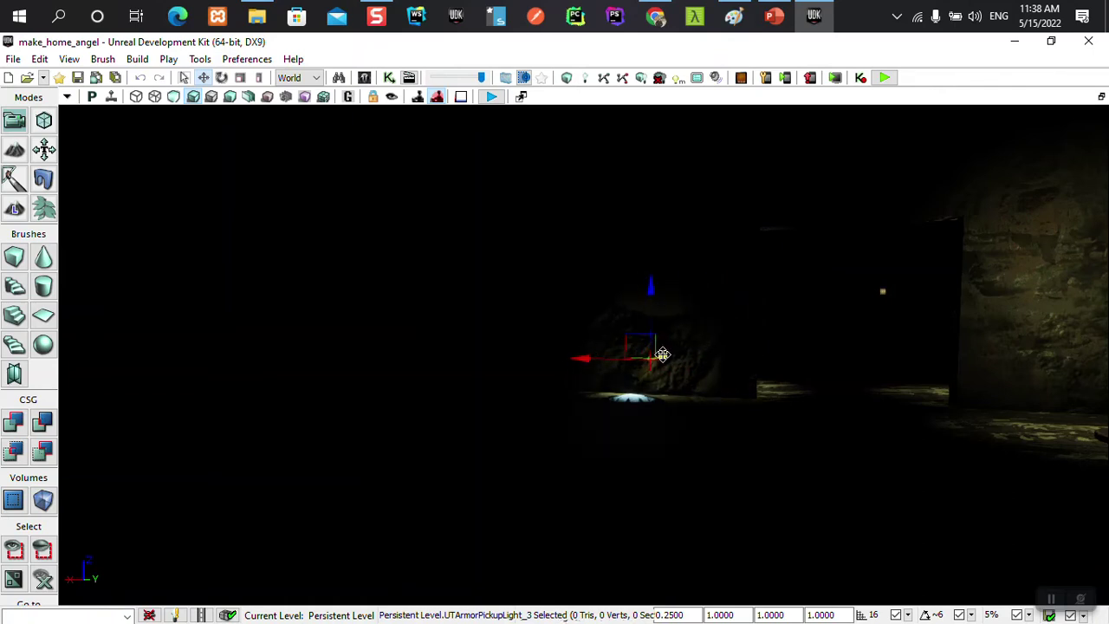
drag(661, 355, 651, 355)
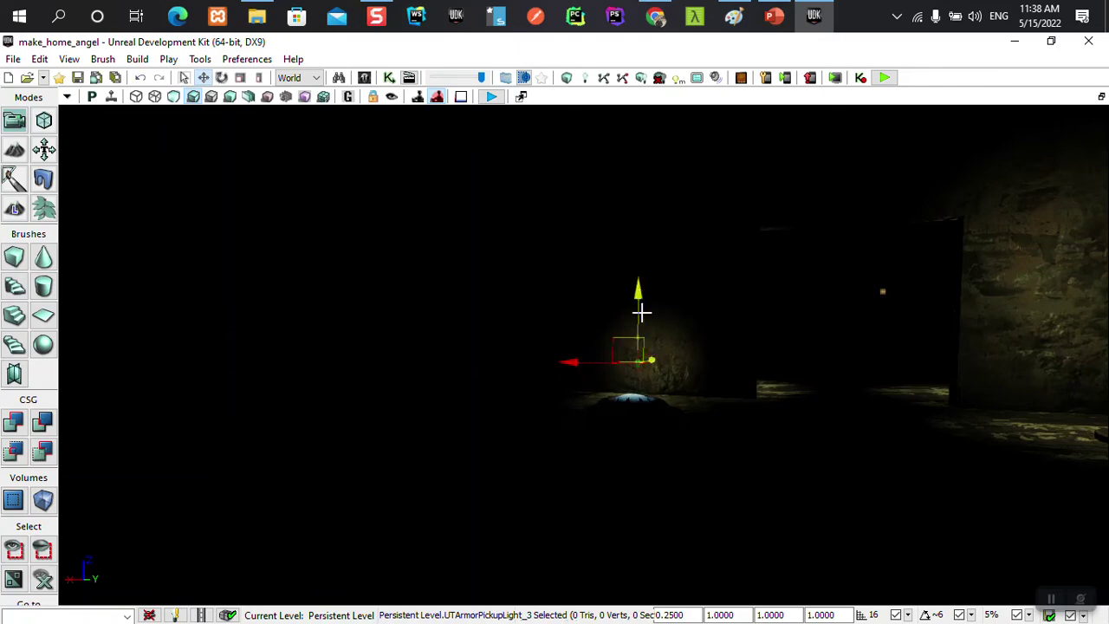
drag(641, 312, 621, 290)
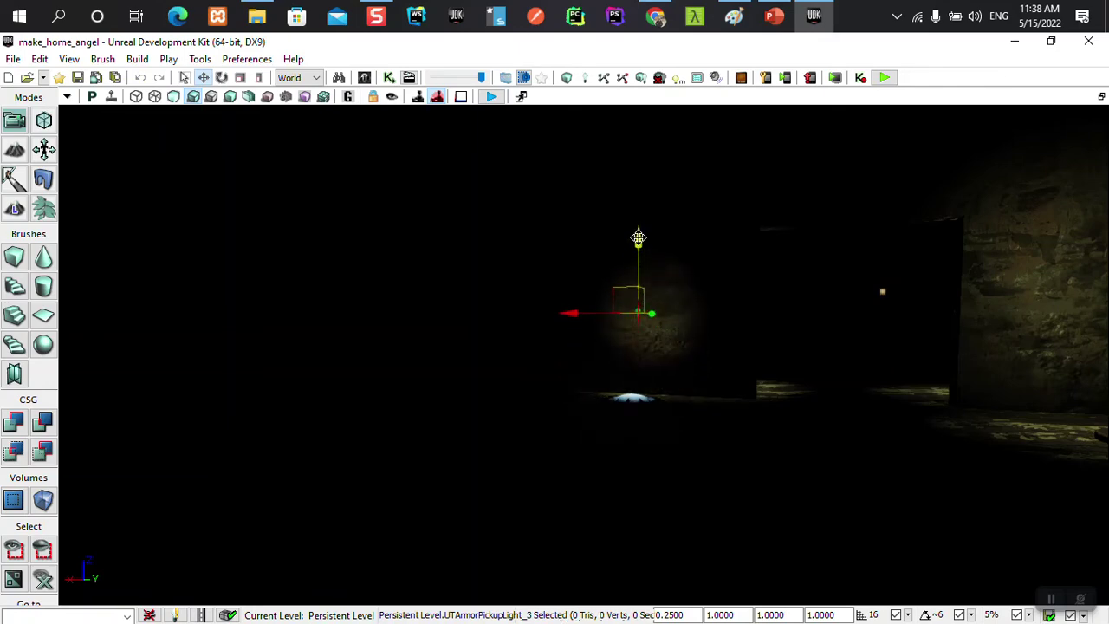
Step: Set UTArmorPickupLight_3's Radius to 256 in its Properties
double_click(621, 290)
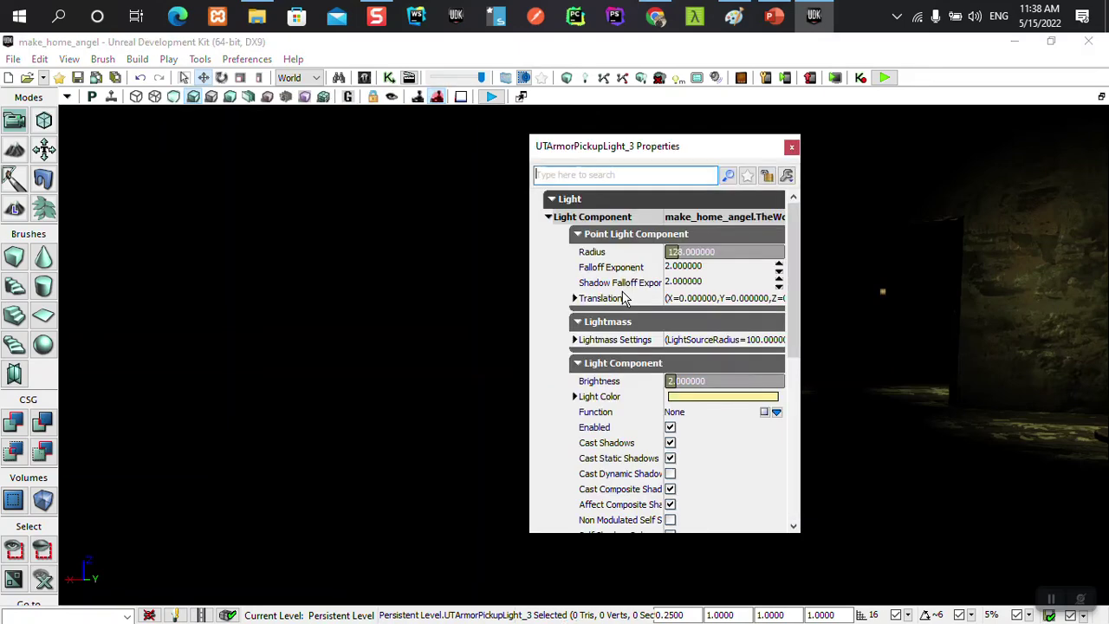
click(685, 257)
double_click(680, 251)
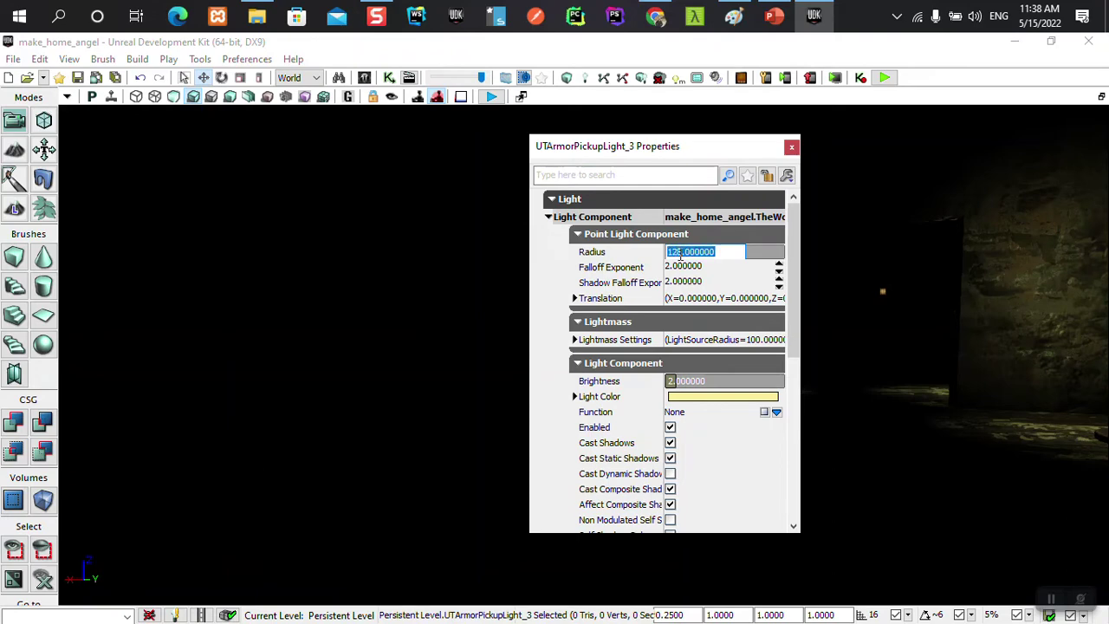
text(256)
key(Return)
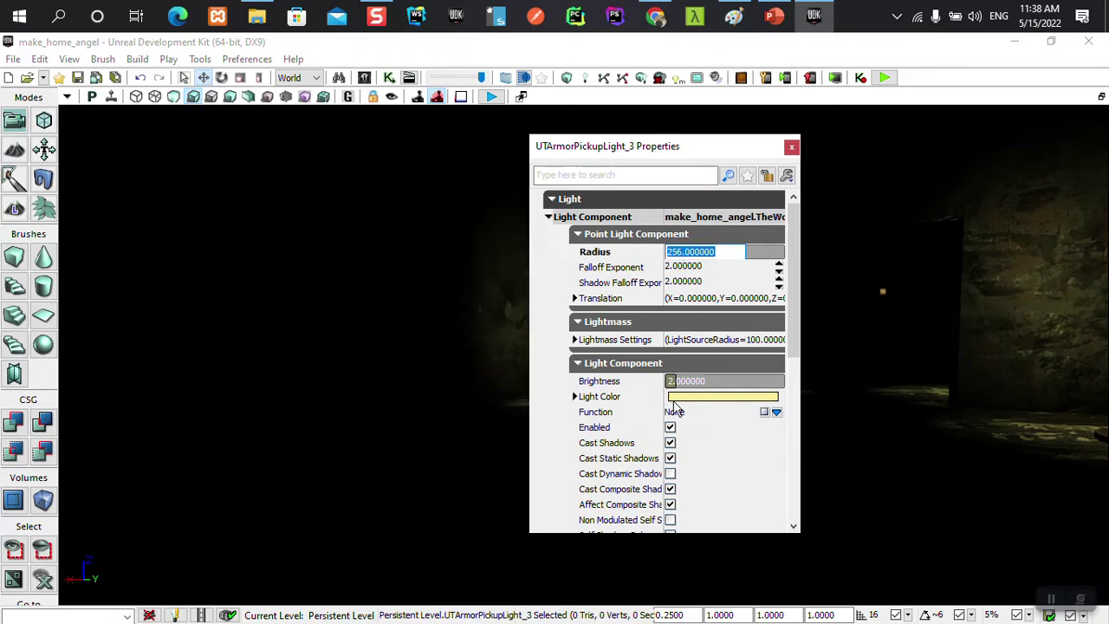
click(791, 146)
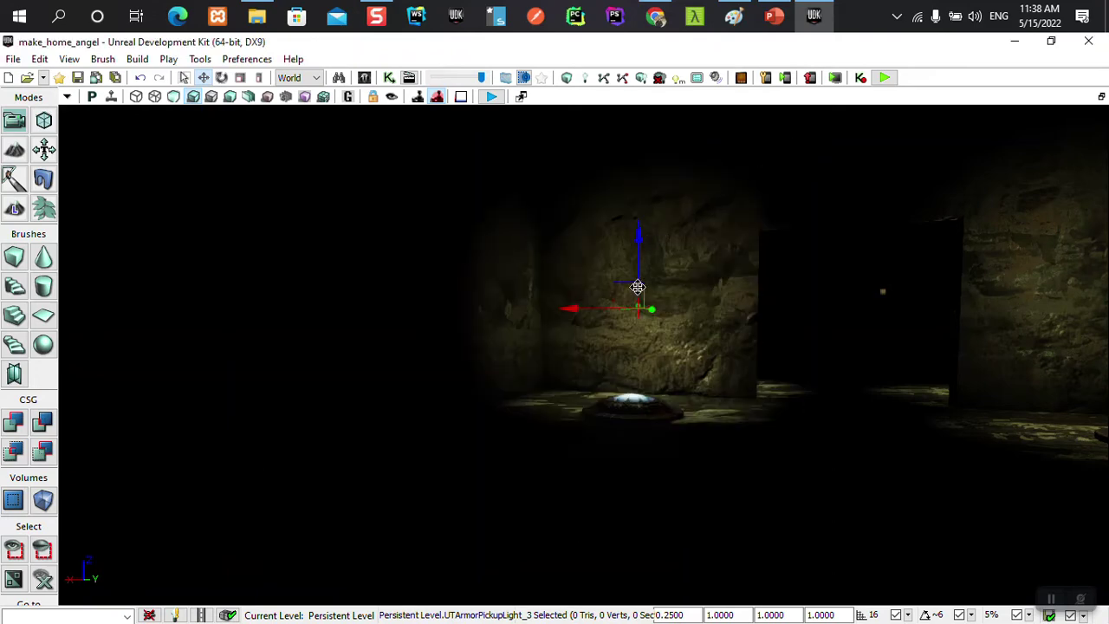
Step: Shift the light left and higher up the wall, then view both pickups
drag(659, 308, 647, 307)
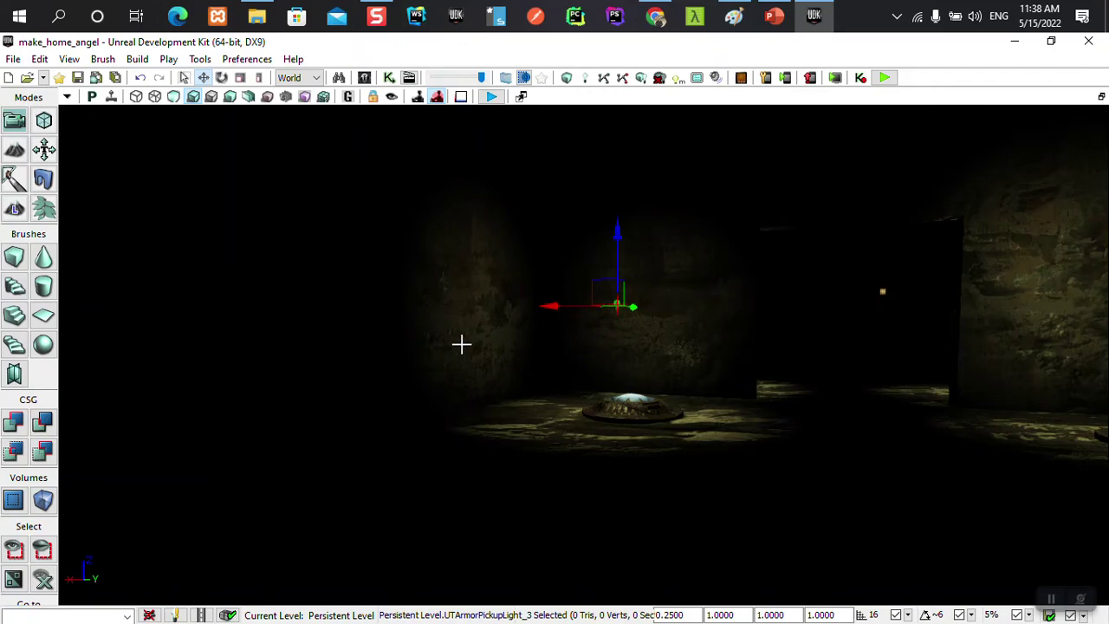
drag(617, 227, 616, 173)
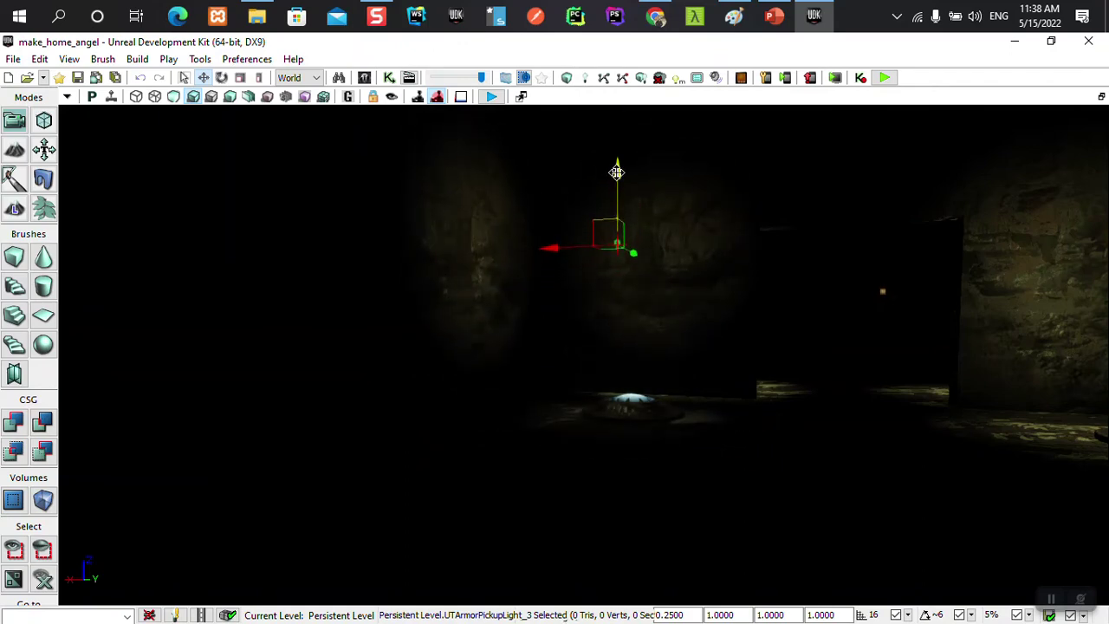
drag(928, 329, 906, 354)
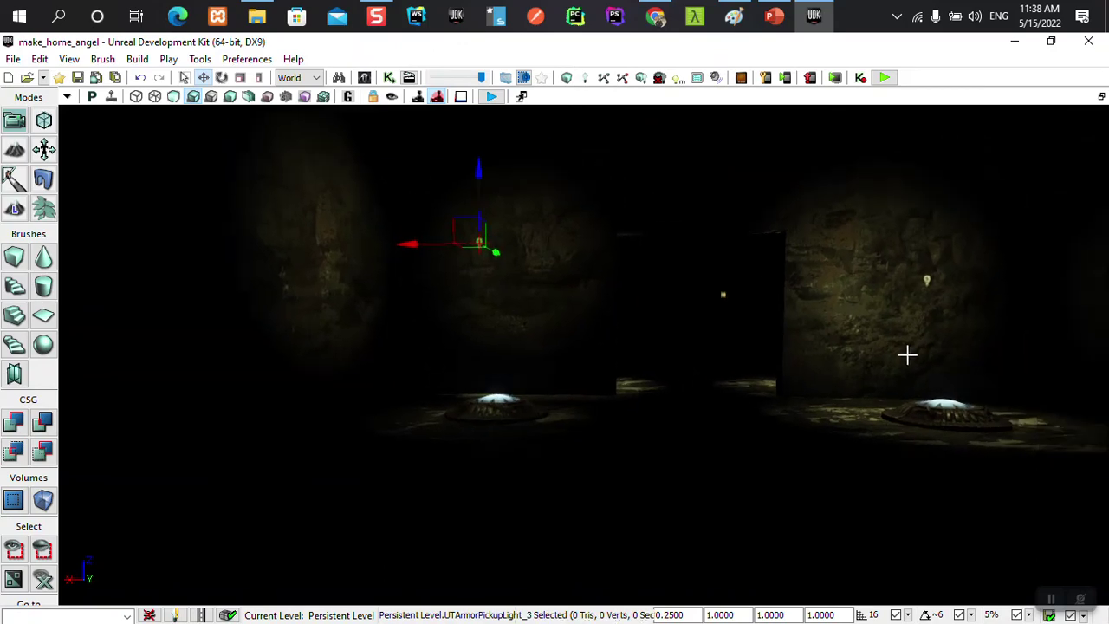
mouse_move(809, 356)
mouse_down()
mouse_move(745, 372)
mouse_move(584, 335)
mouse_up()
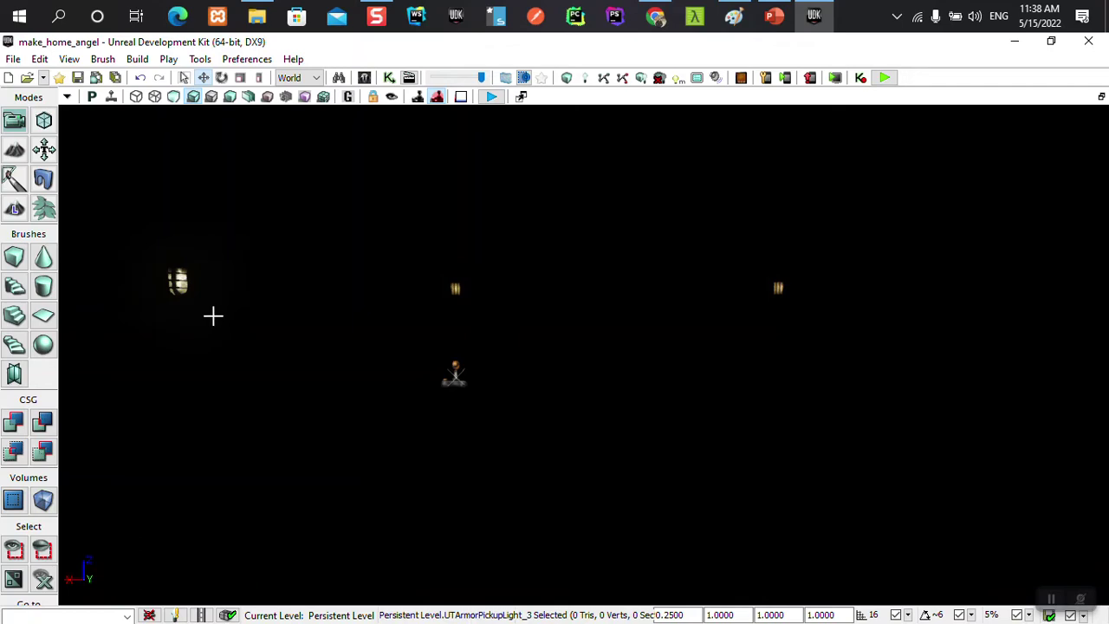
Step: Pick the plain DirectionalLight class in the Actor Classes list and close the browser
click(363, 78)
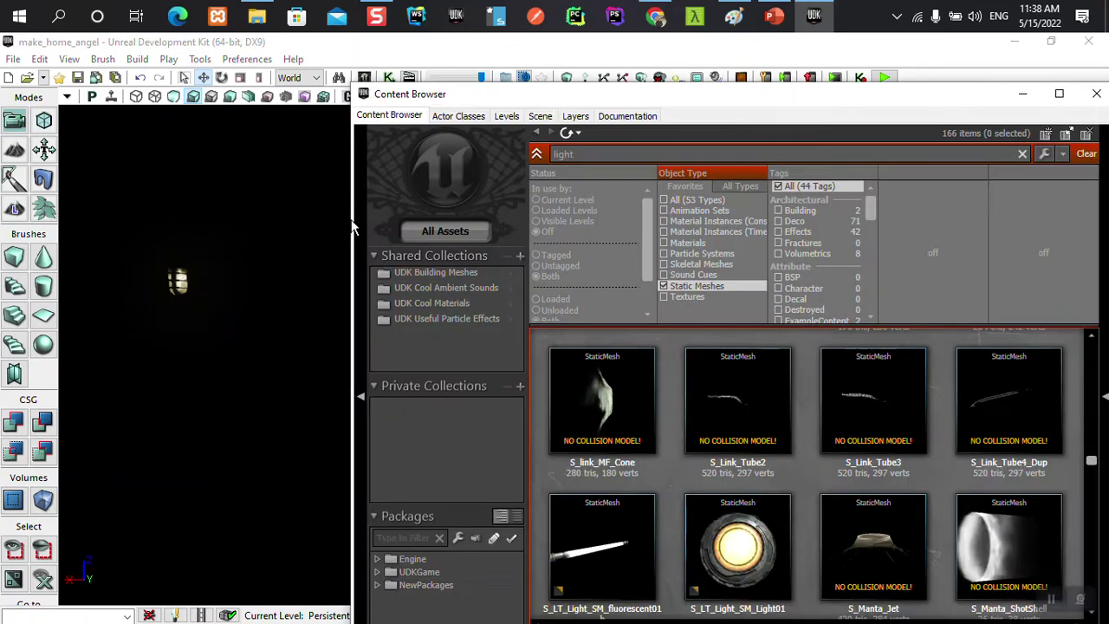
click(455, 116)
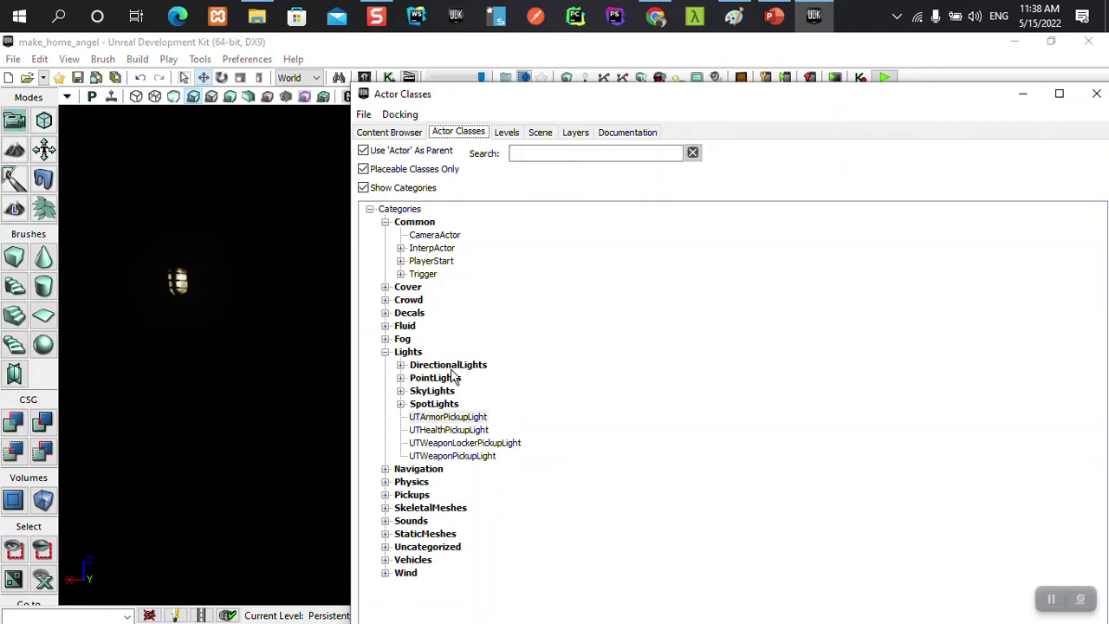
click(402, 366)
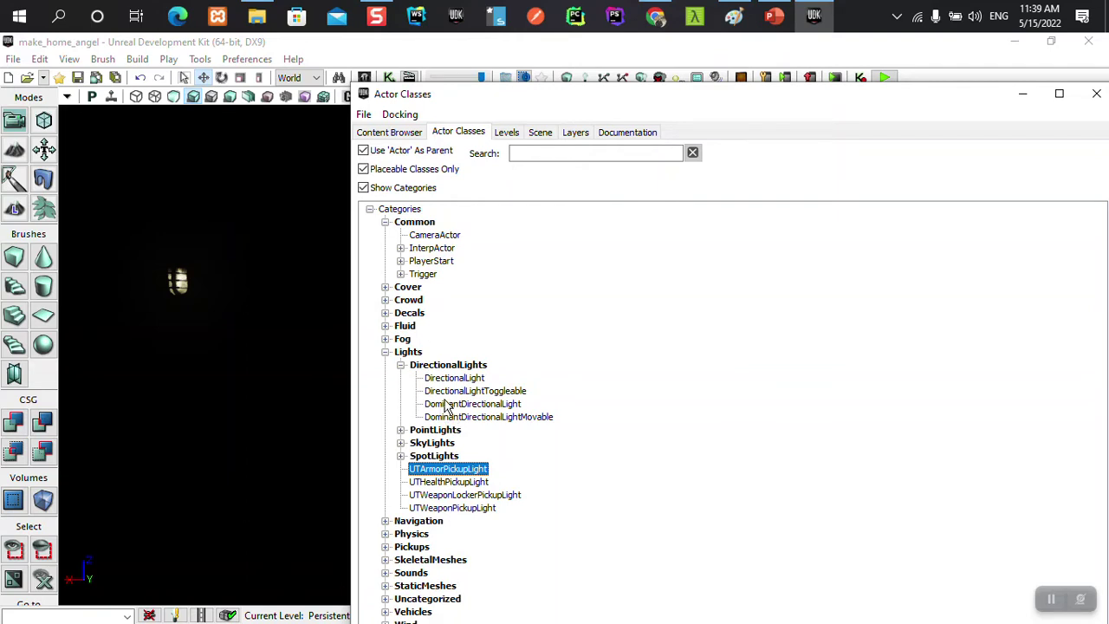
click(457, 382)
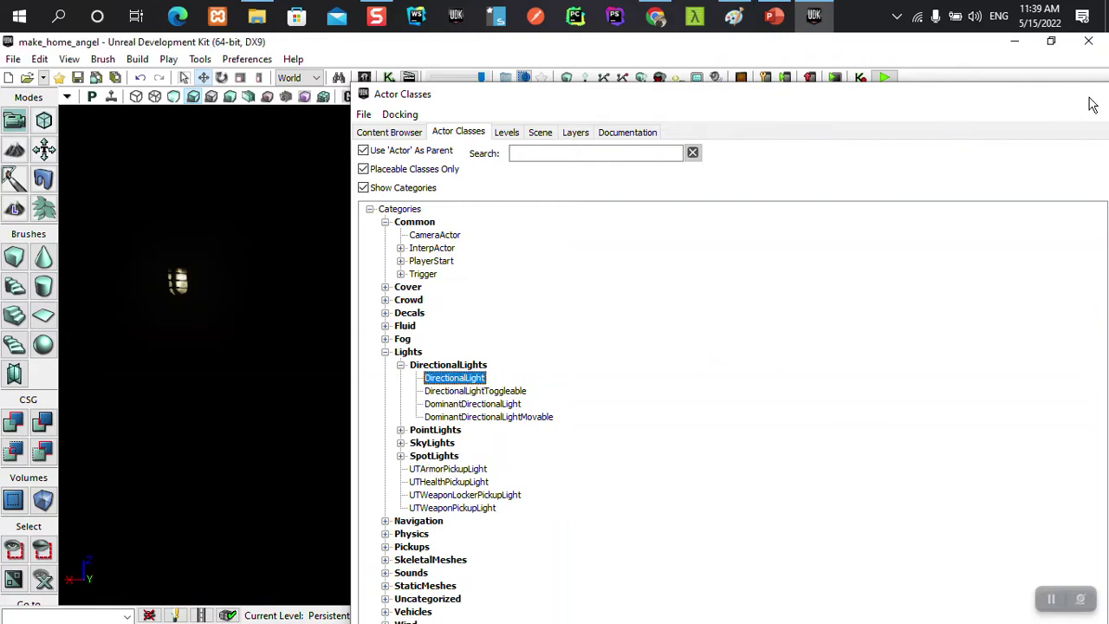
click(1096, 93)
Step: Add a DirectionalLight beside the left wall lantern and drag it into position
right_click(179, 290)
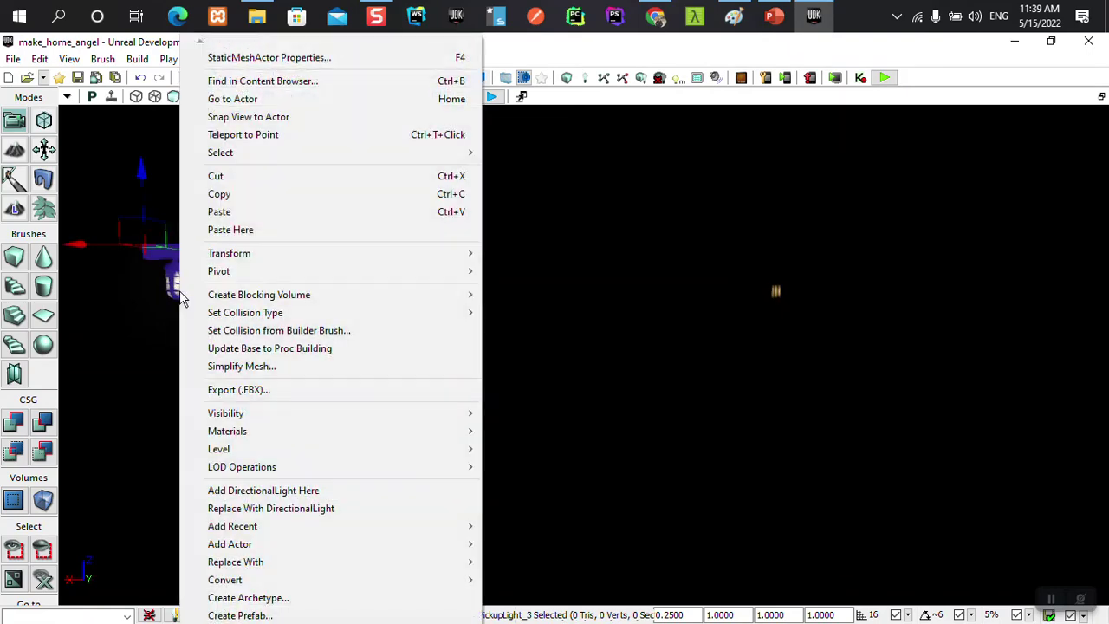
click(256, 496)
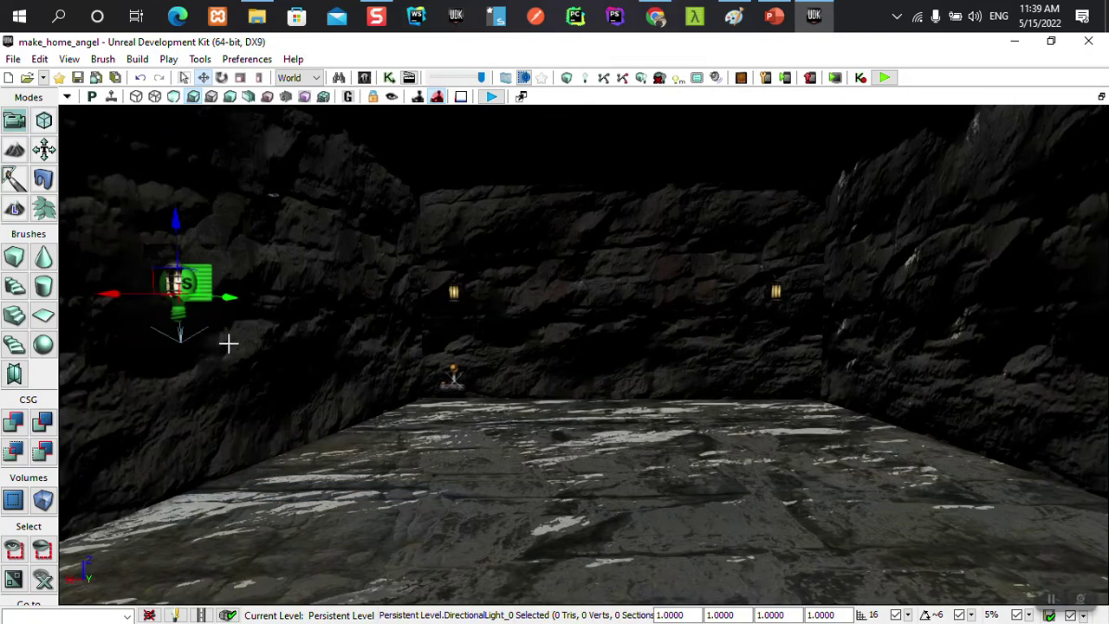
click(259, 294)
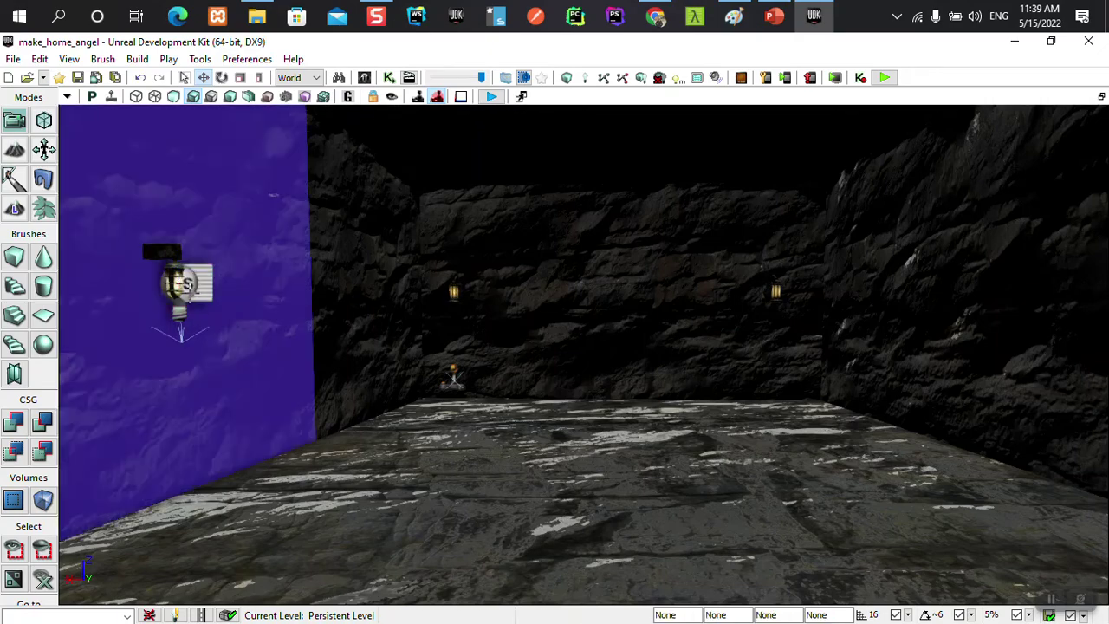
click(162, 251)
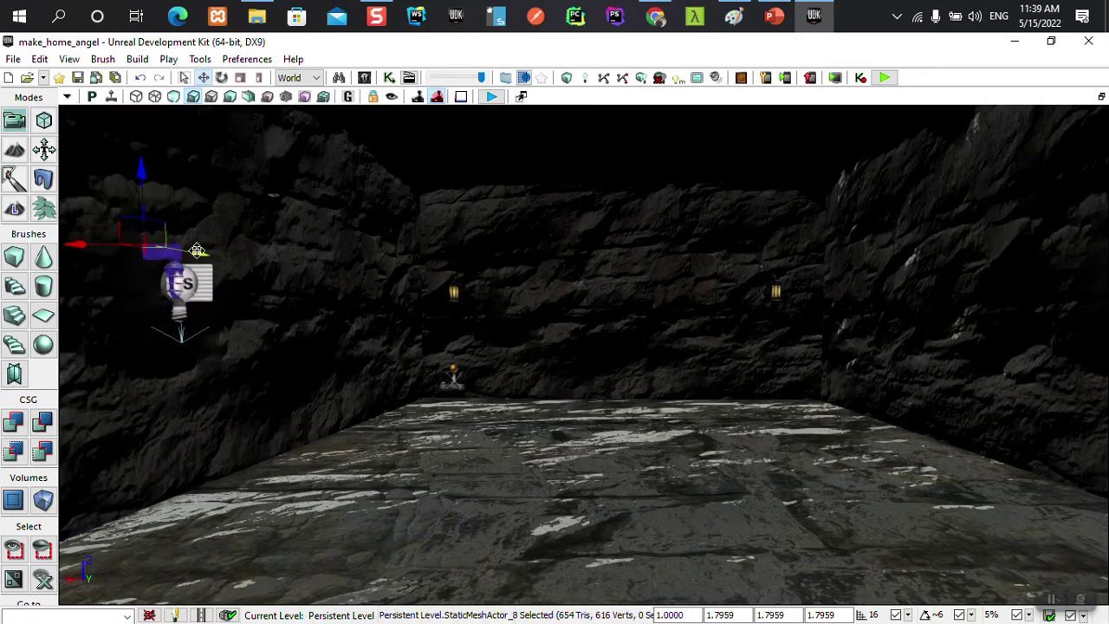
click(186, 323)
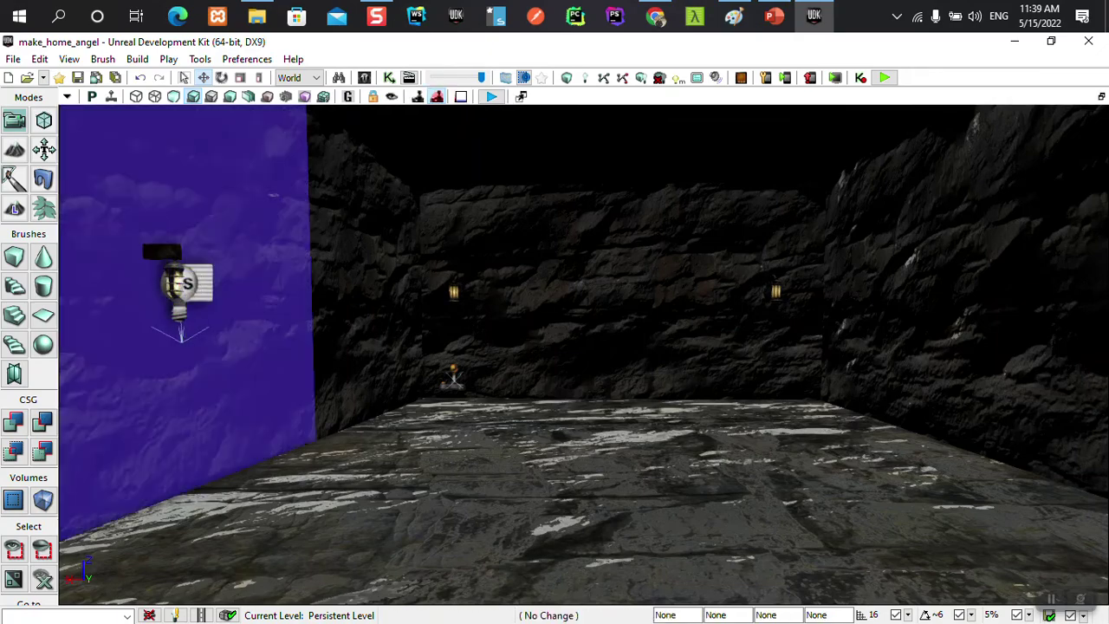
click(175, 318)
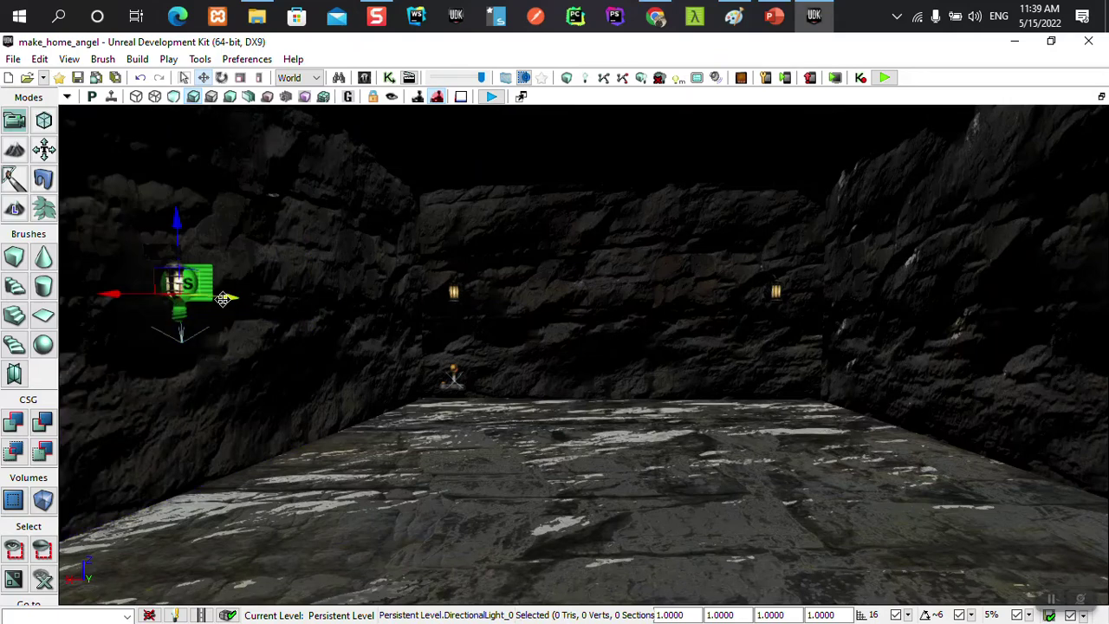
mouse_move(230, 298)
mouse_down()
mouse_move(254, 297)
mouse_move(235, 300)
mouse_up()
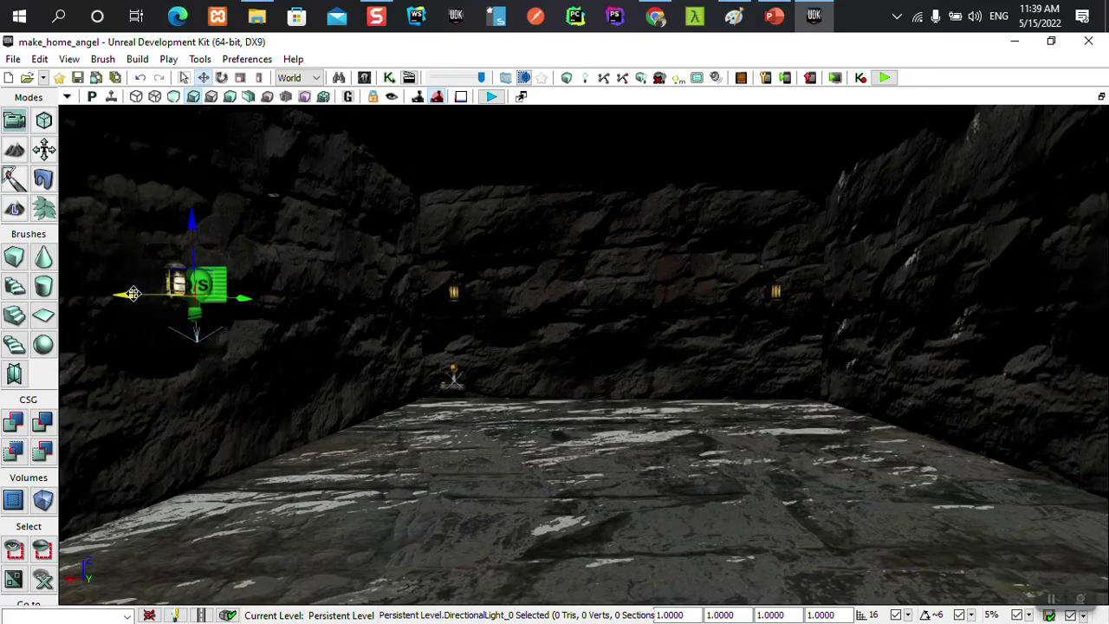
drag(135, 294, 220, 279)
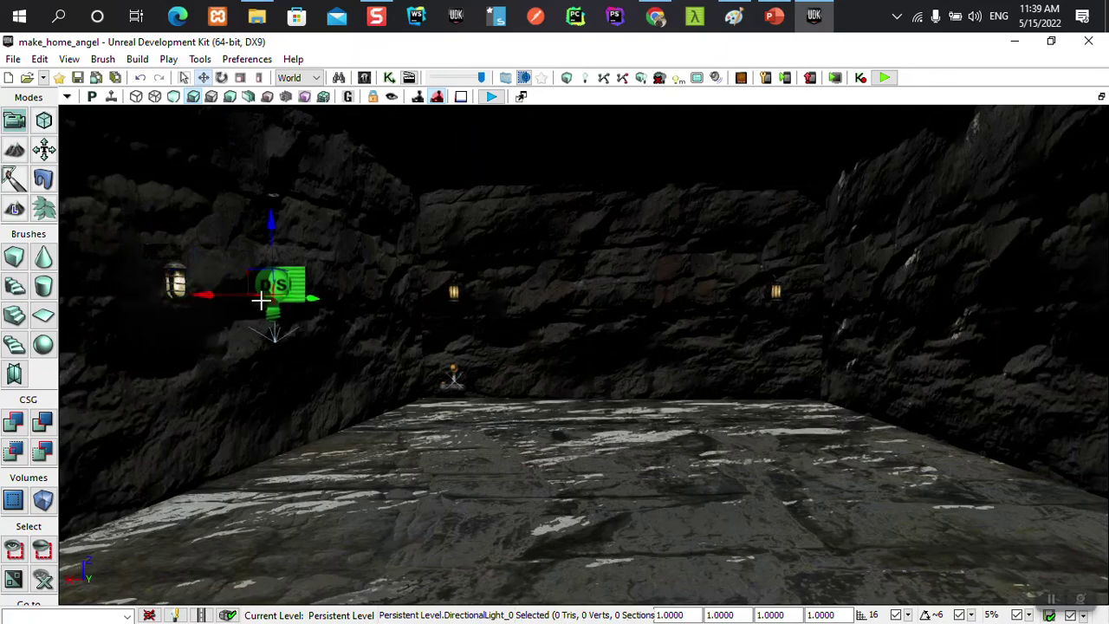
Step: Frame the new DirectionalLight in a full-size 3D view and open its Properties with F4
right_drag(263, 297, 199, 285)
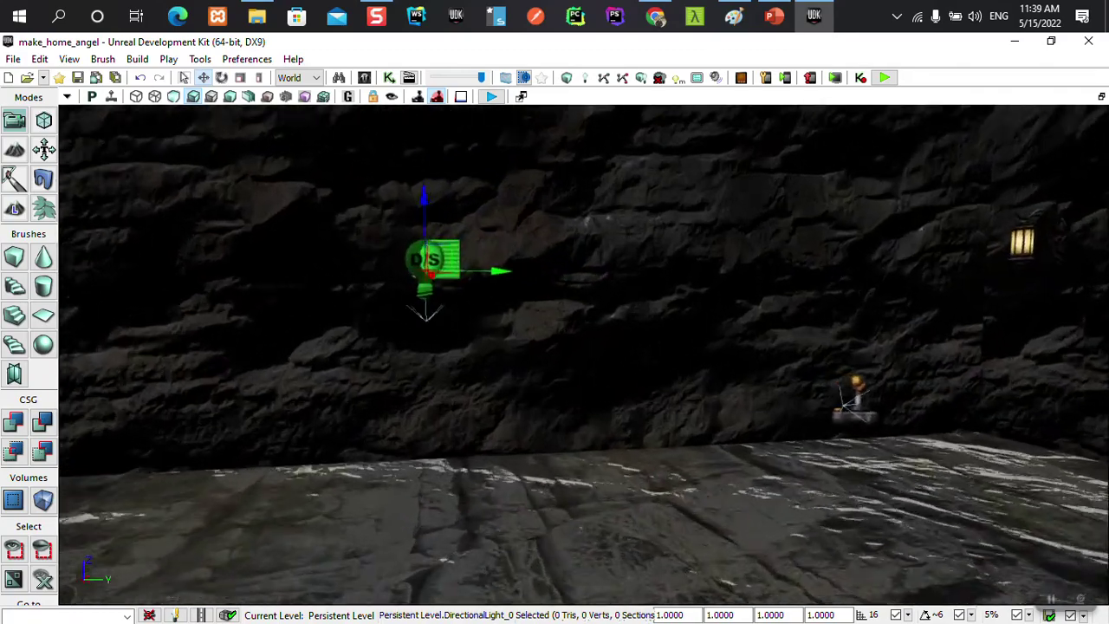
mouse_move(200, 286)
right_down()
mouse_move(138, 290)
mouse_move(344, 324)
right_up()
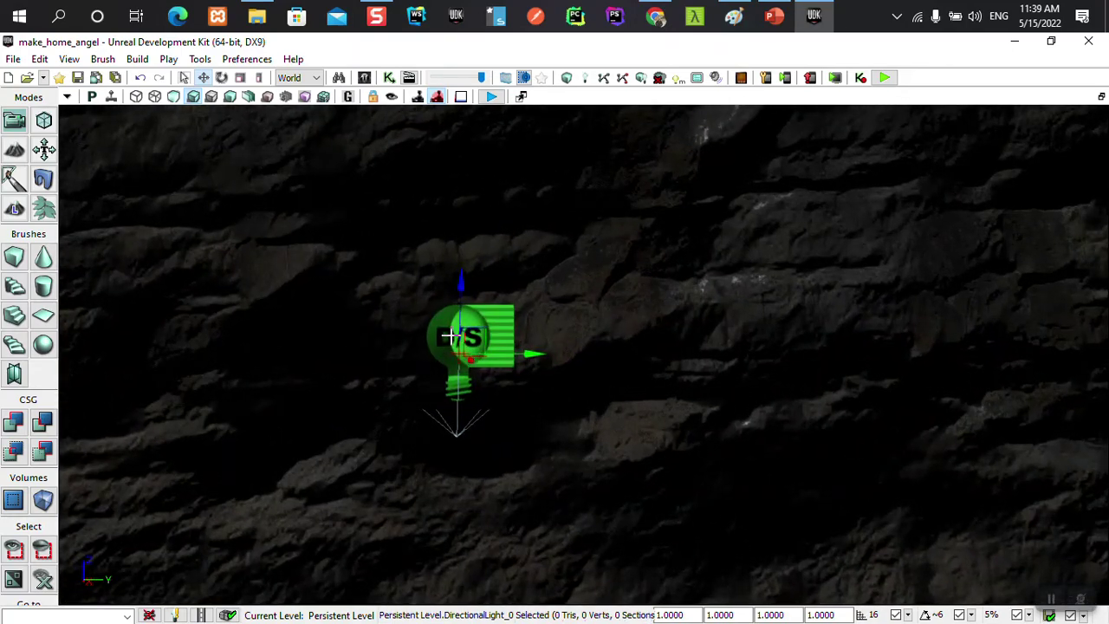
key(F11)
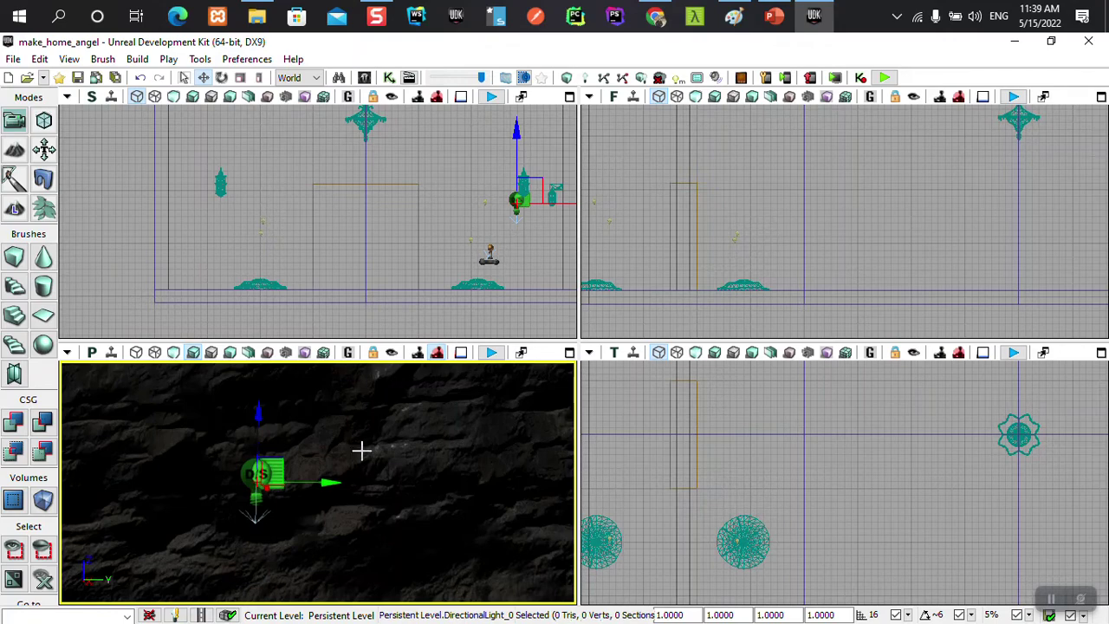
click(569, 352)
right_drag(553, 418, 572, 427)
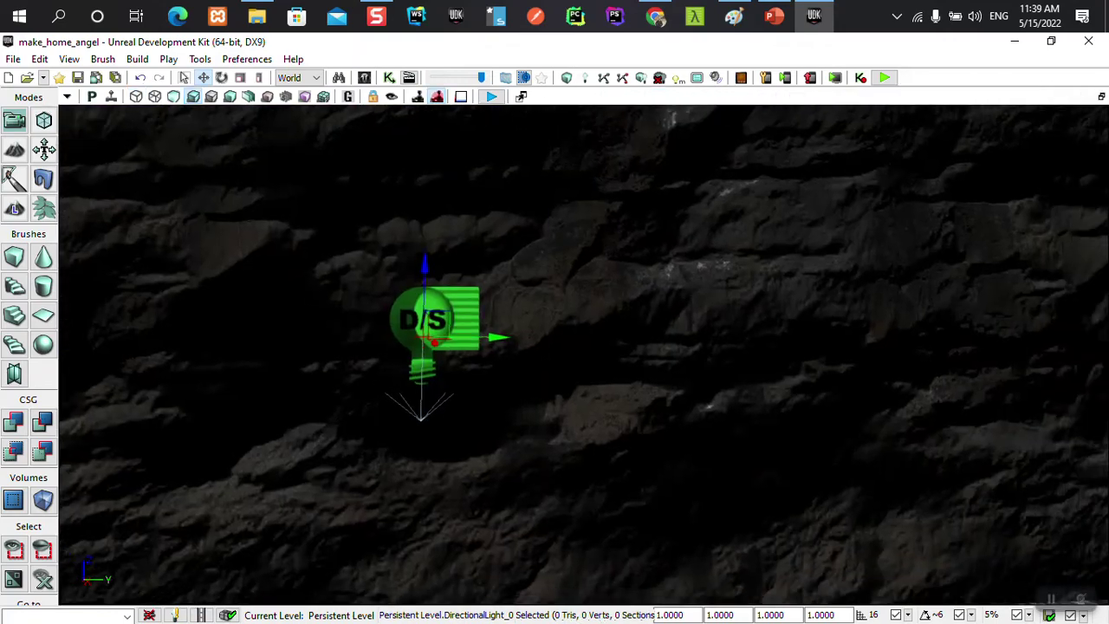
key(Down)
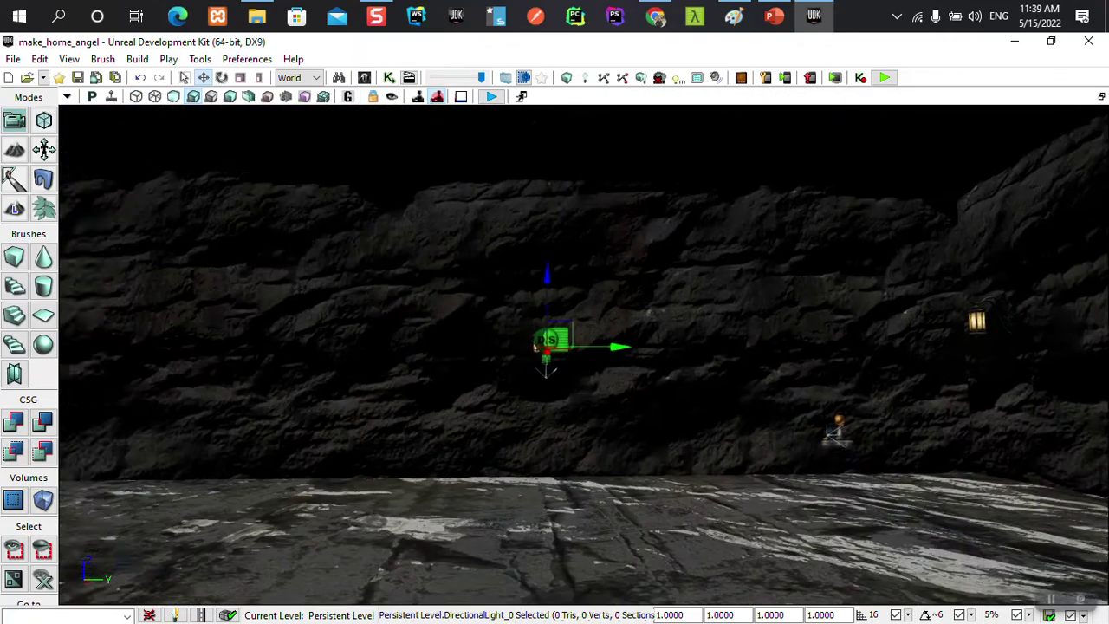
key(Home)
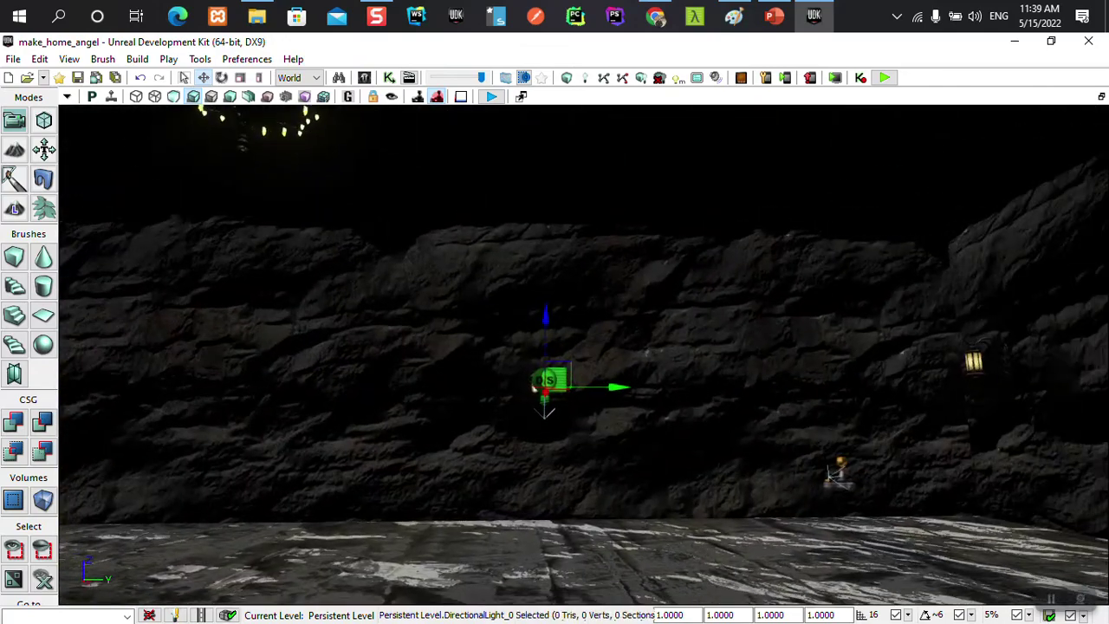
mouse_move(549, 407)
mouse_down()
mouse_move(550, 364)
mouse_move(542, 398)
mouse_up()
key(F4)
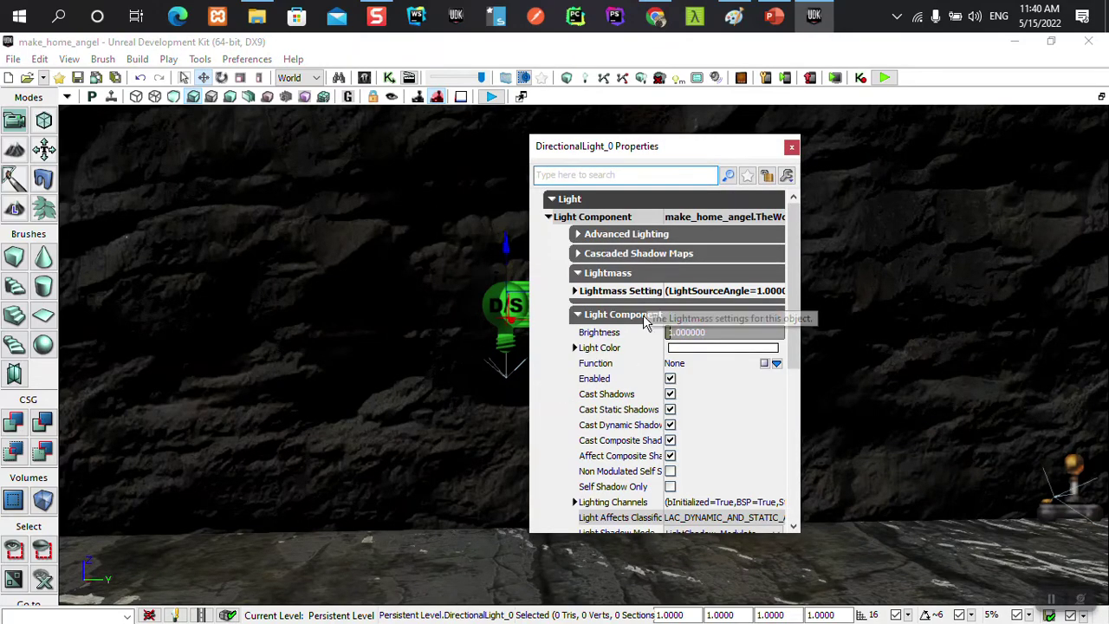
Step: Discard a trial yellow light colour and set the light's Brightness to 0.25
click(679, 349)
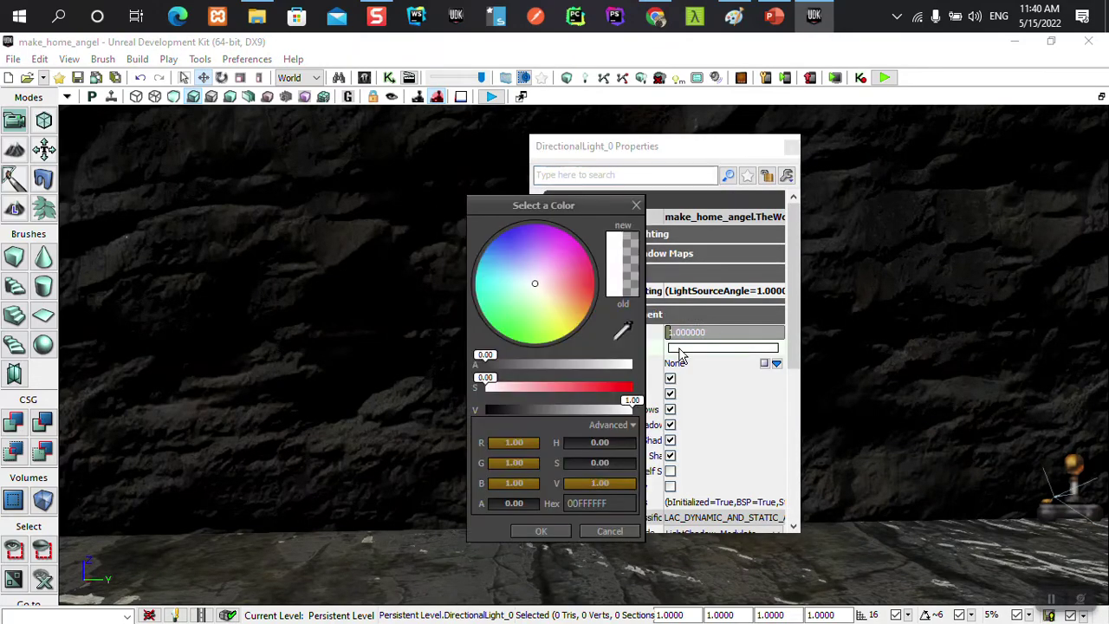
click(566, 324)
click(534, 294)
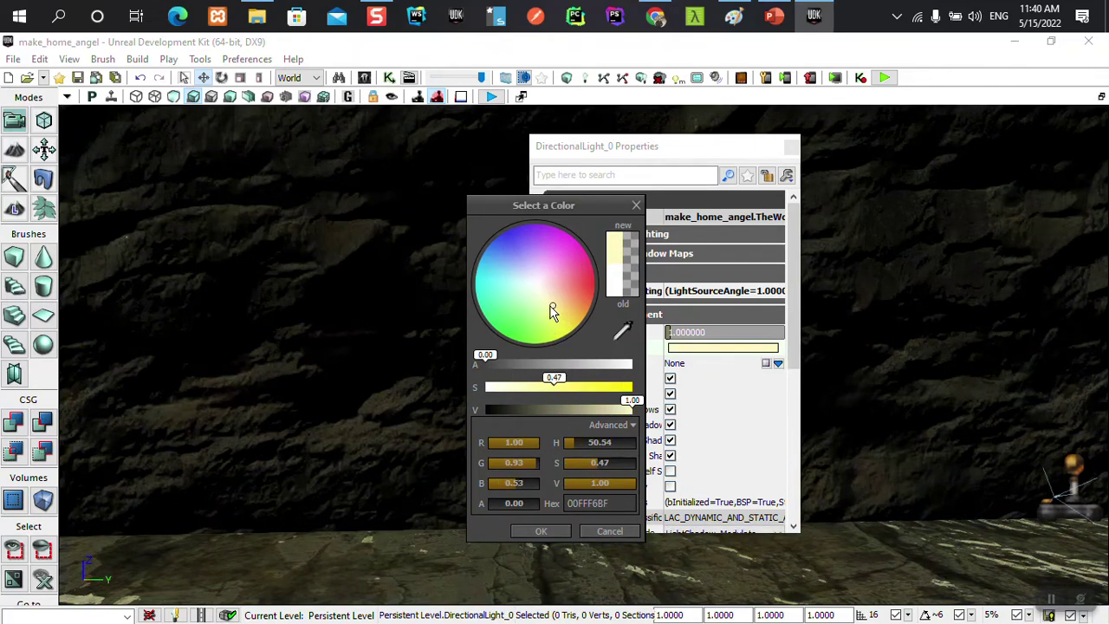
drag(553, 306, 550, 319)
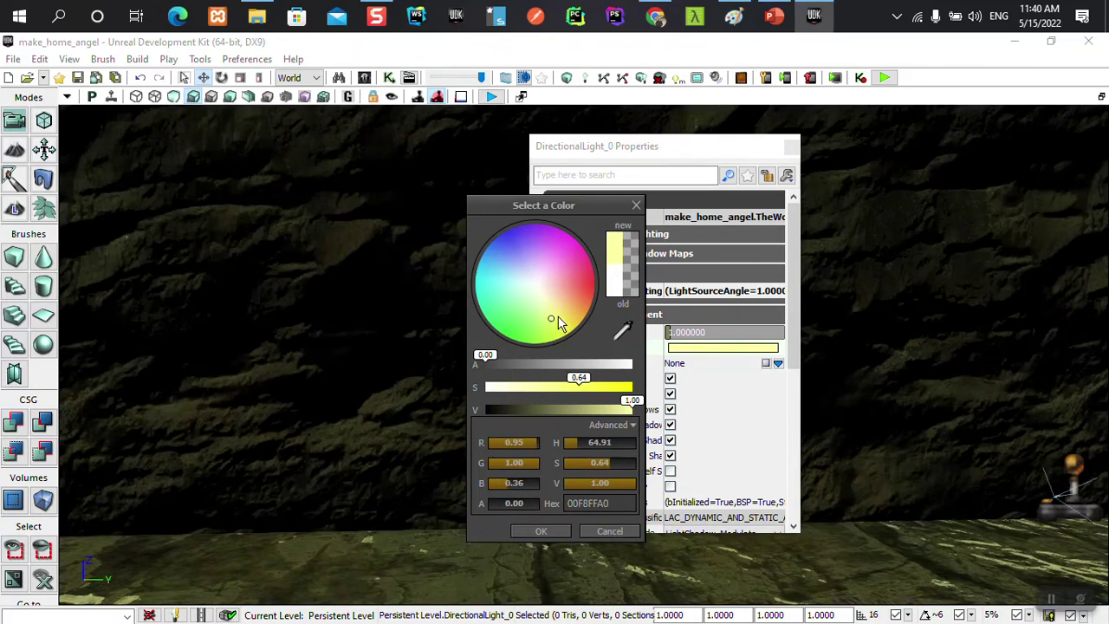
click(637, 206)
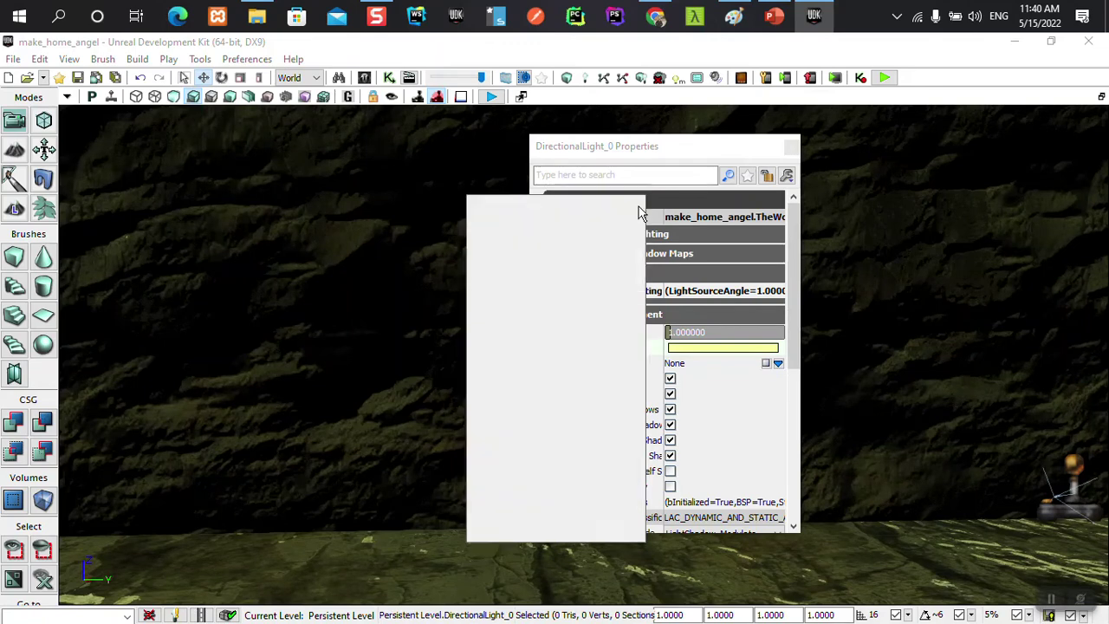
click(669, 332)
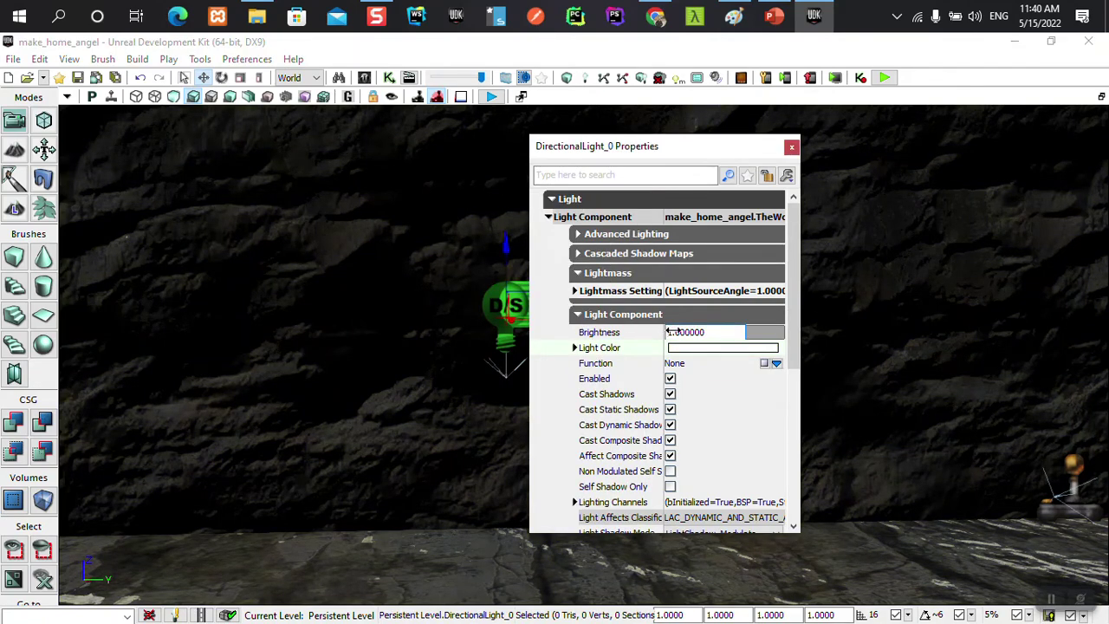
double_click(668, 331)
text(0)
text(.25)
key(Return)
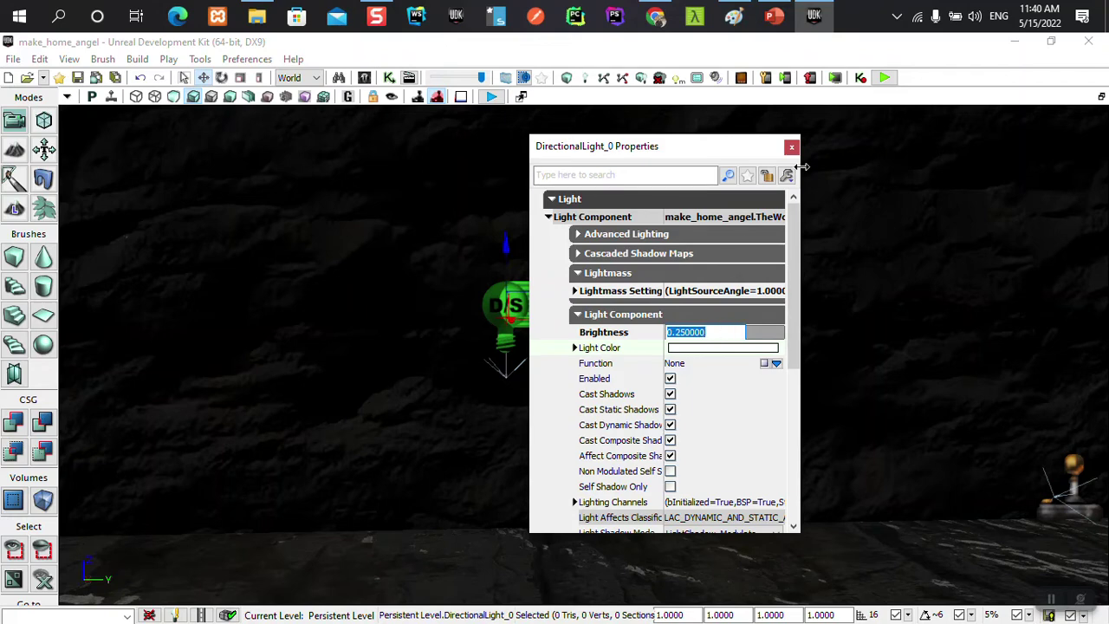
Step: Set Advanced Lighting Trace Distance to 100 and close the Properties window
click(595, 238)
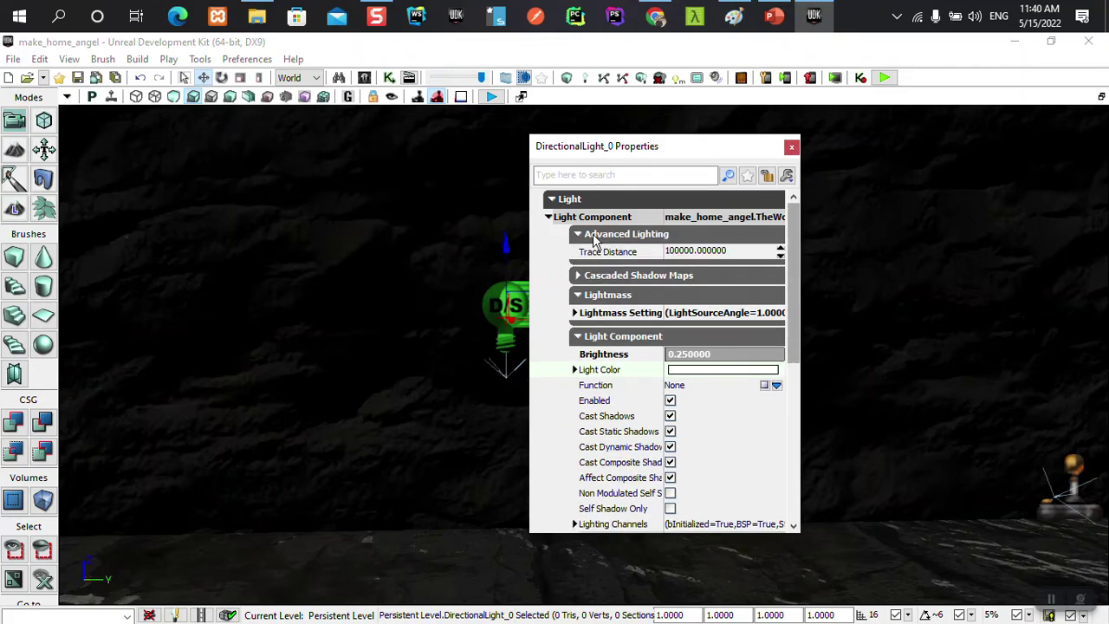
click(681, 251)
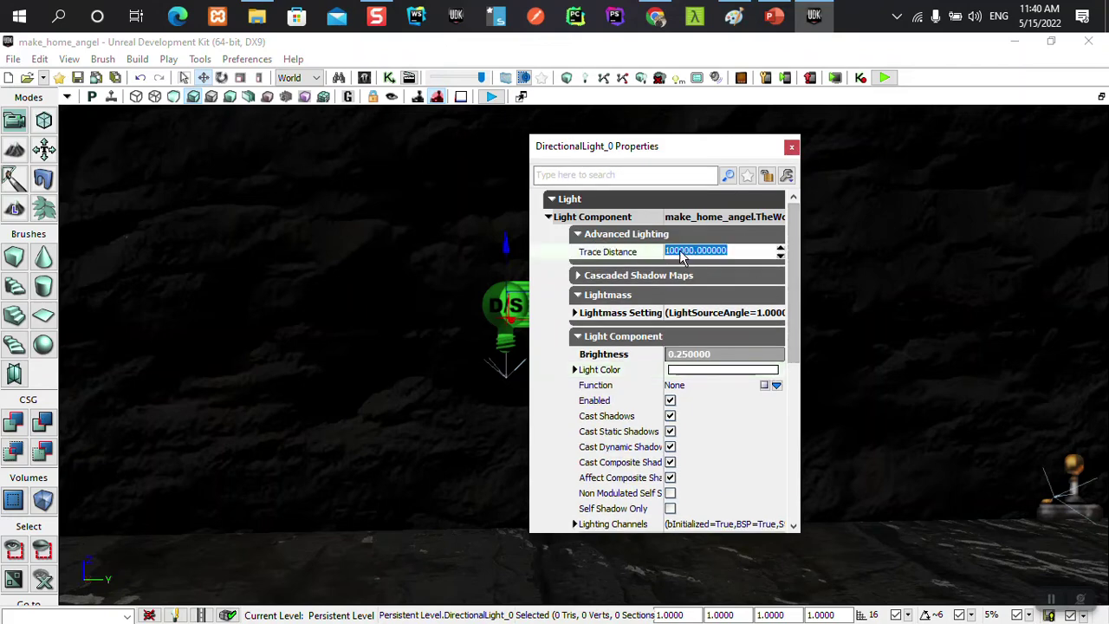
text(100)
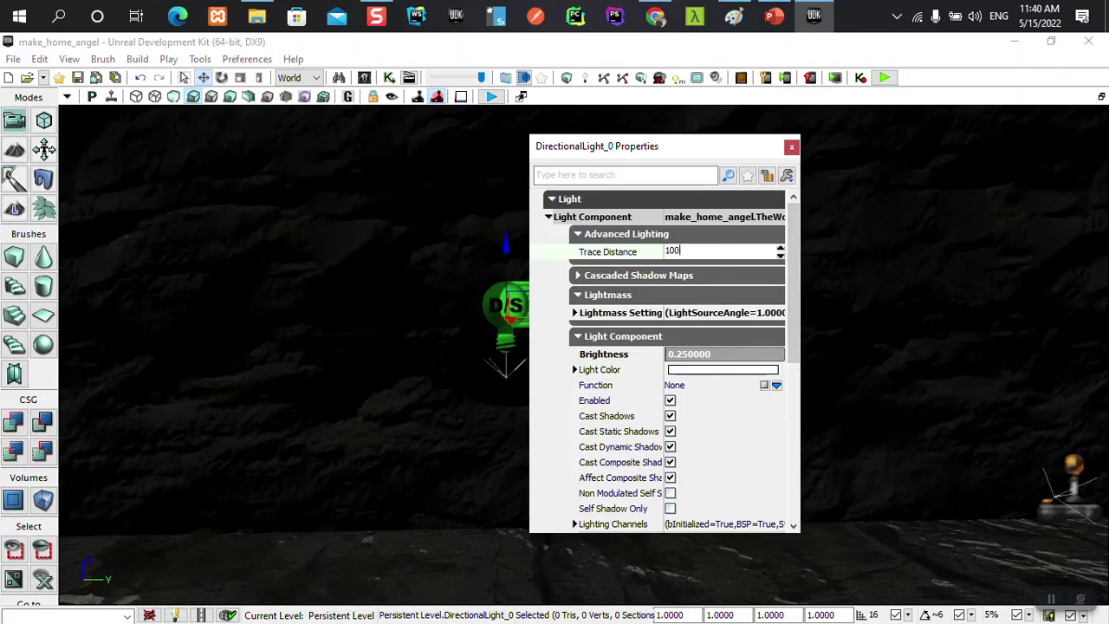
key(Return)
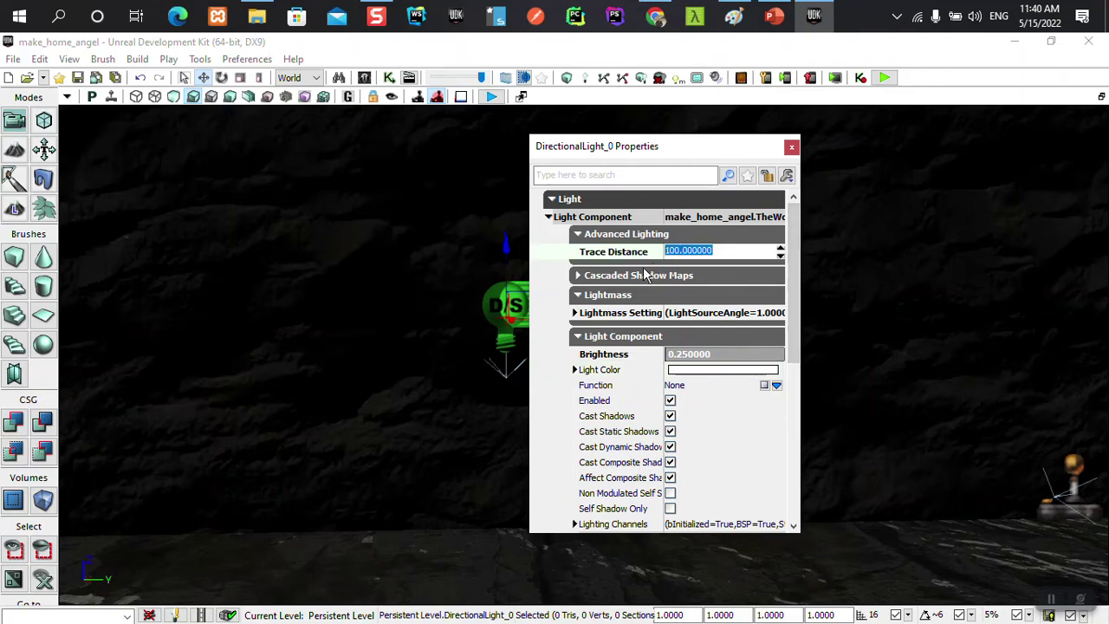
click(579, 279)
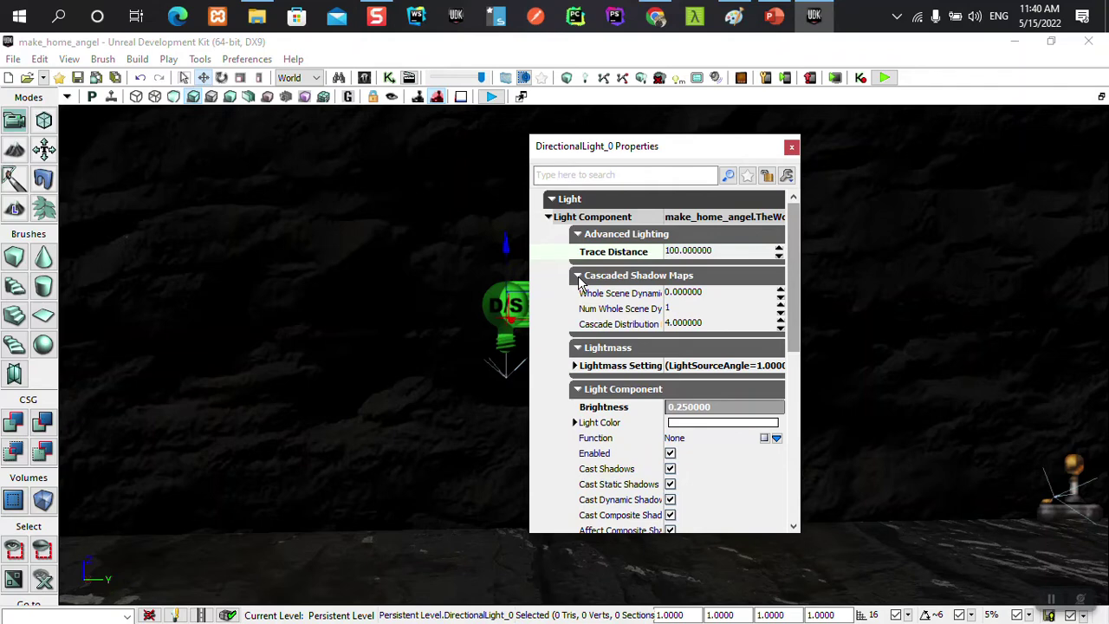
click(579, 278)
click(577, 294)
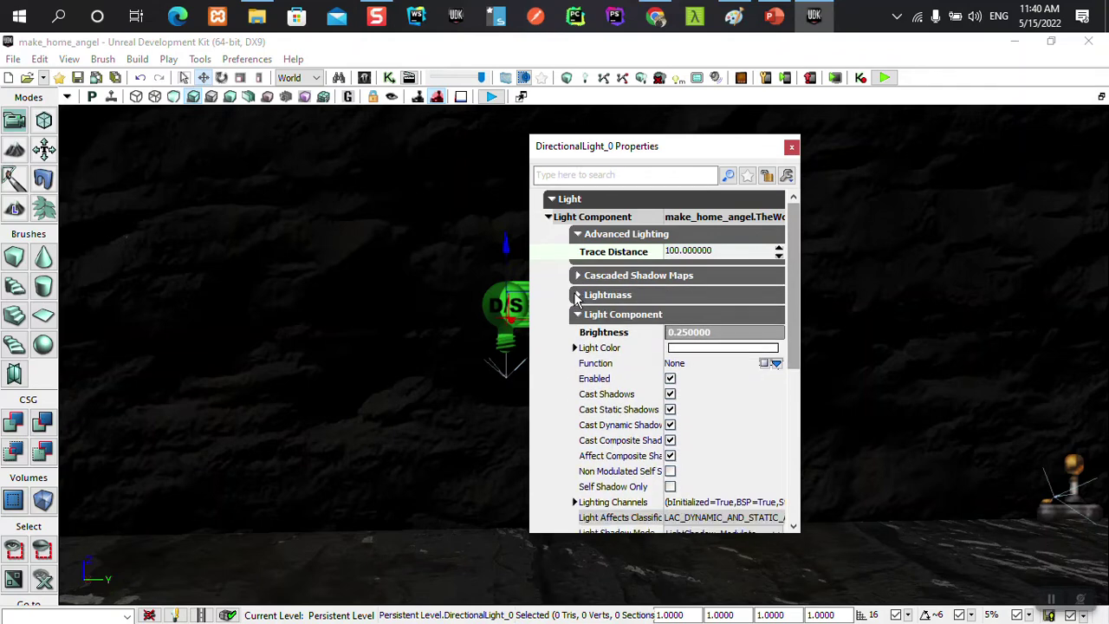
click(578, 294)
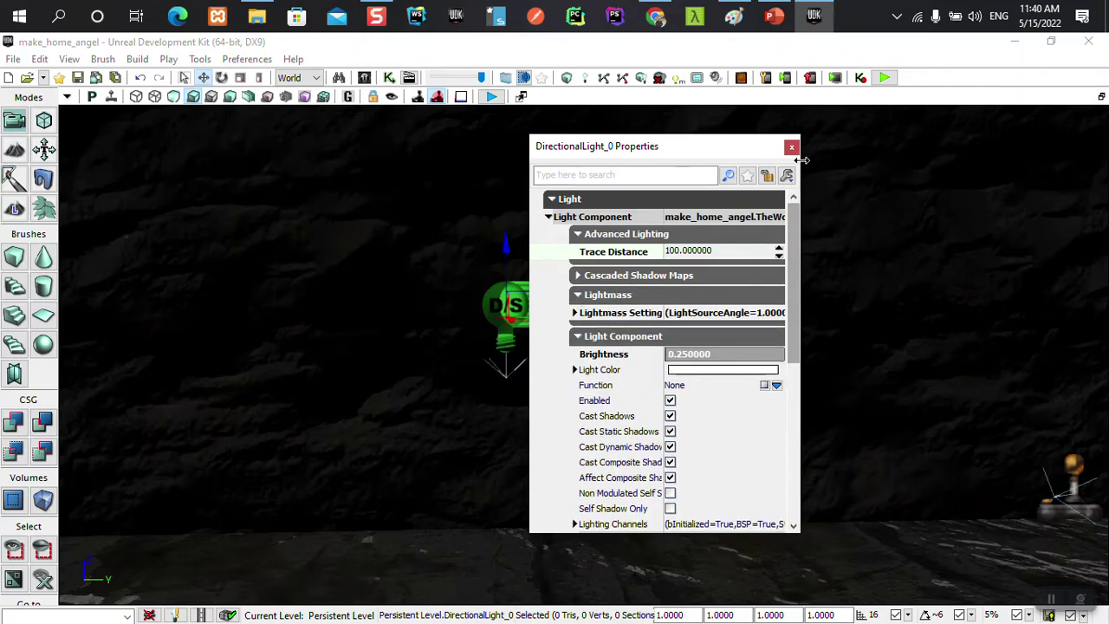
click(790, 147)
Step: Raise the DirectionalLight slightly, refocus it with F, then delete it
mouse_move(736, 282)
right_down()
mouse_move(875, 226)
mouse_move(606, 260)
mouse_move(648, 337)
right_up()
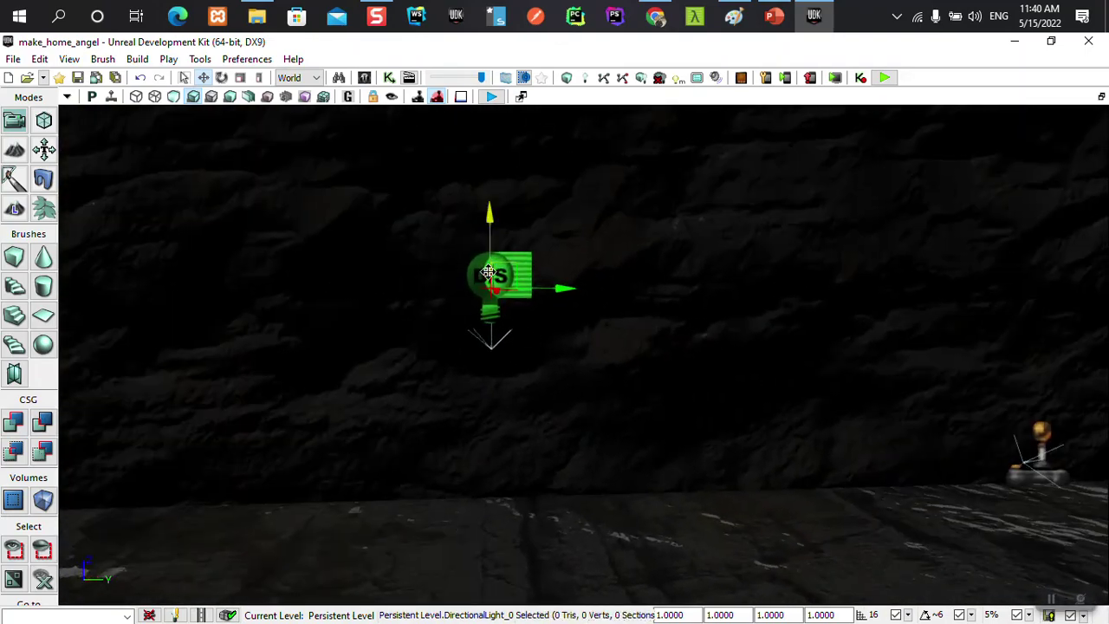
drag(492, 220, 493, 201)
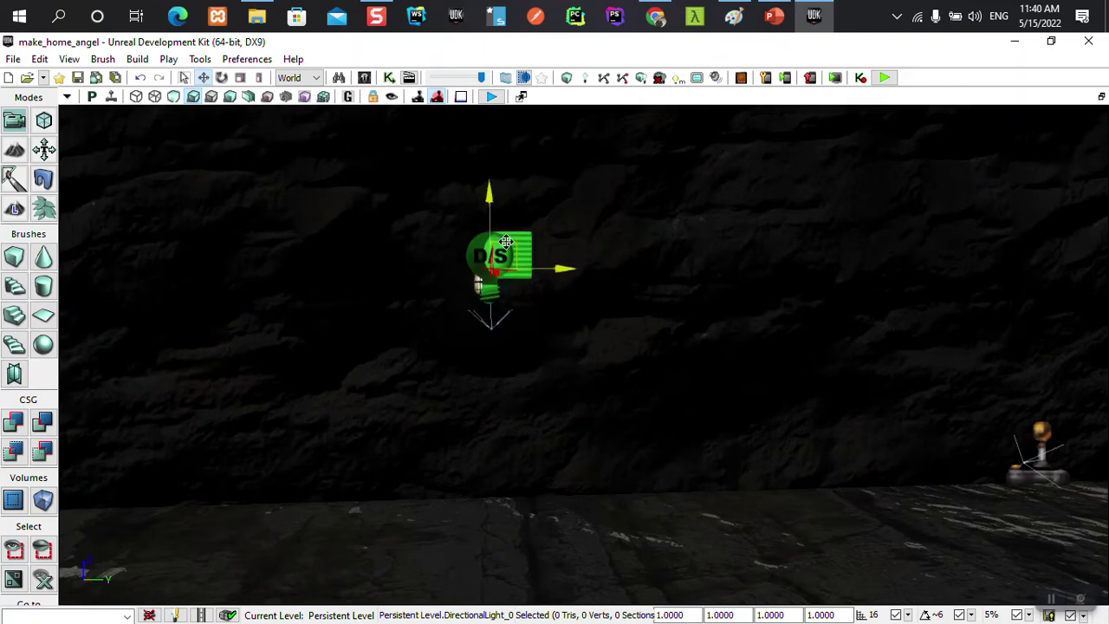
mouse_move(564, 268)
right_down()
mouse_move(485, 286)
mouse_move(468, 259)
right_up()
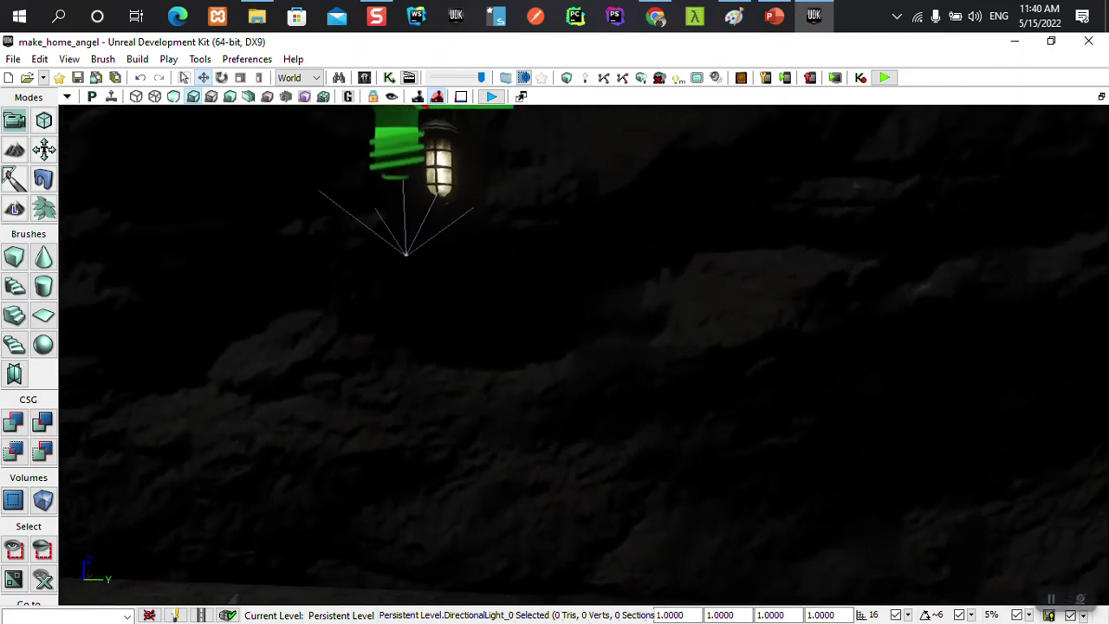
key(f)
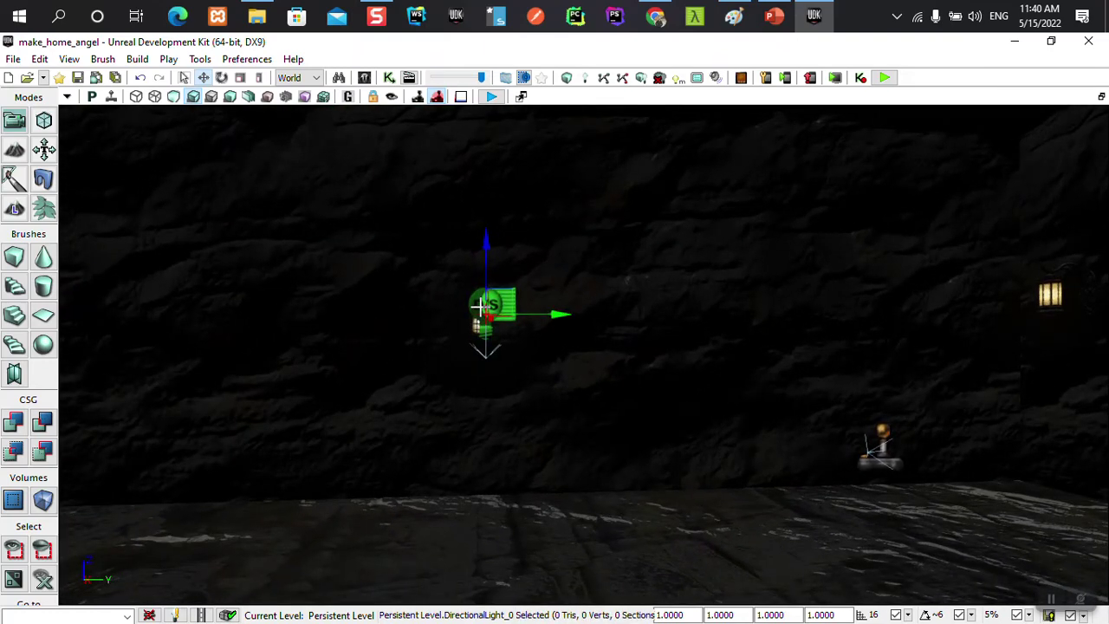
key(Delete)
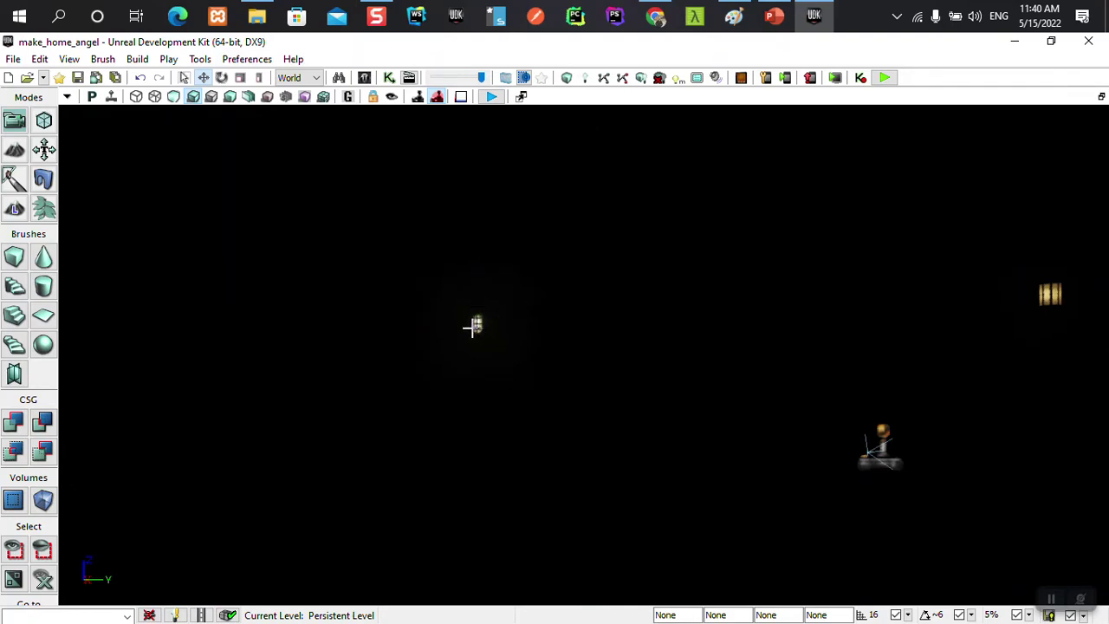
Step: Select the DominantDirectionalLight class in the Actor Classes list and close it
click(364, 77)
click(453, 116)
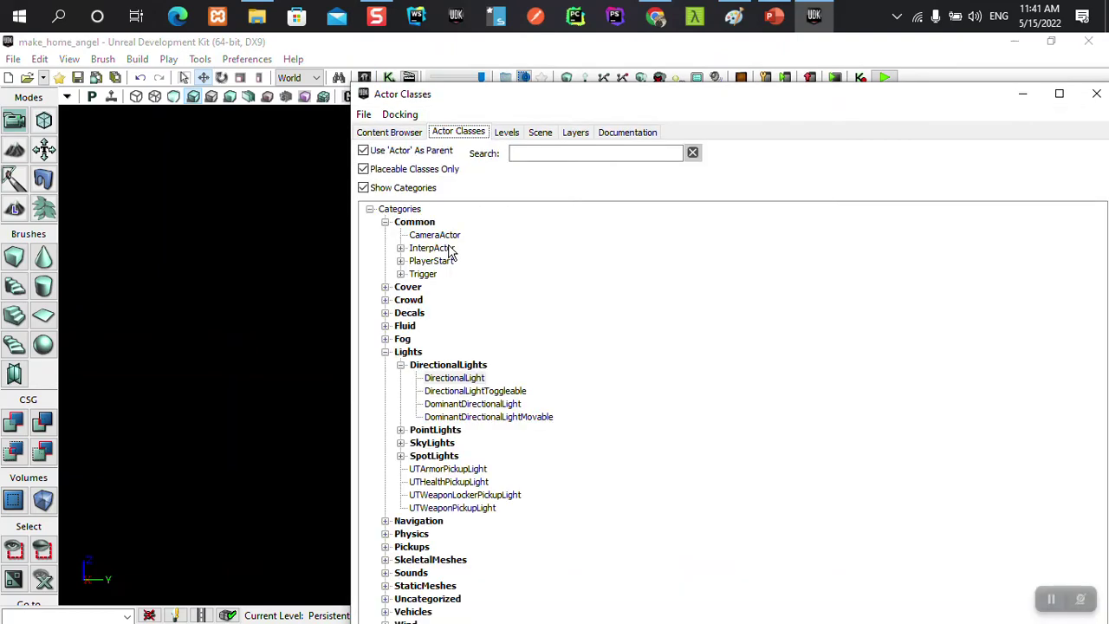
click(460, 392)
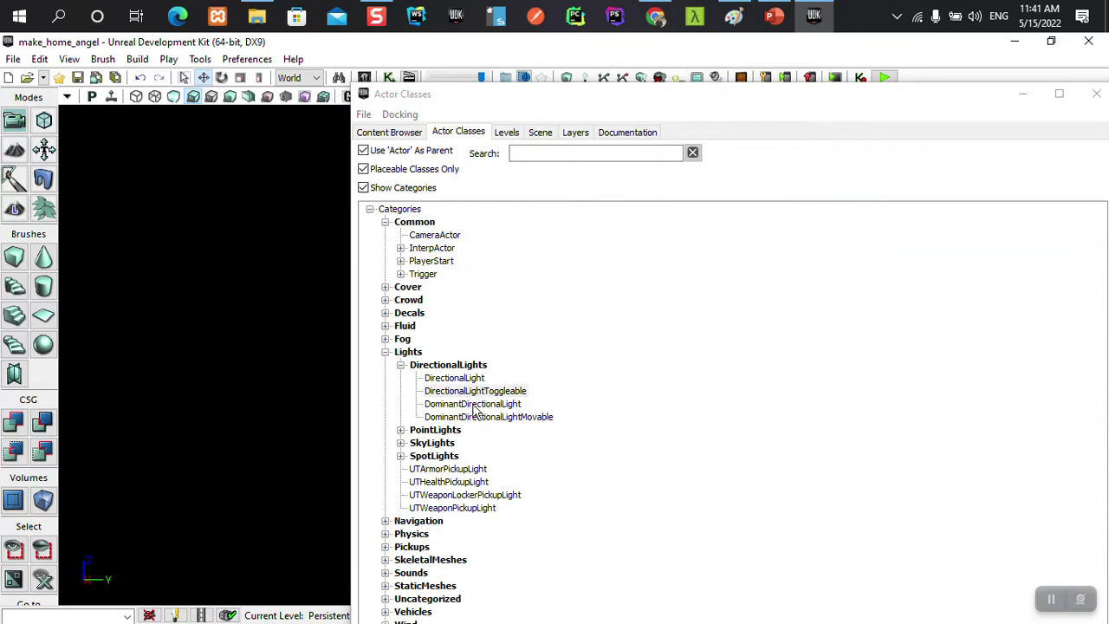
click(485, 404)
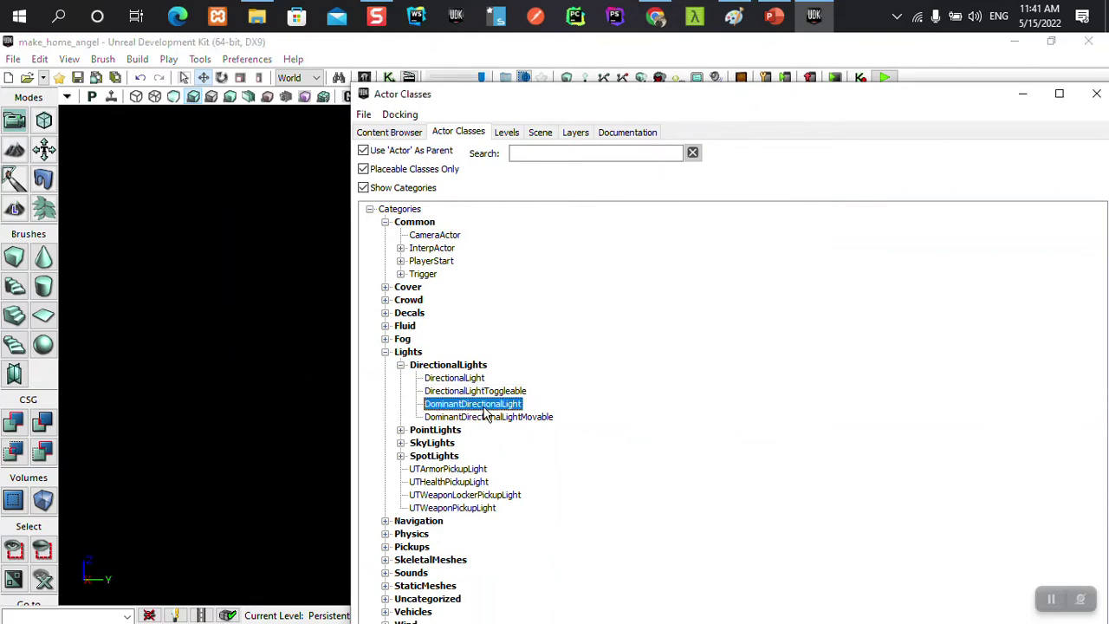
click(1096, 95)
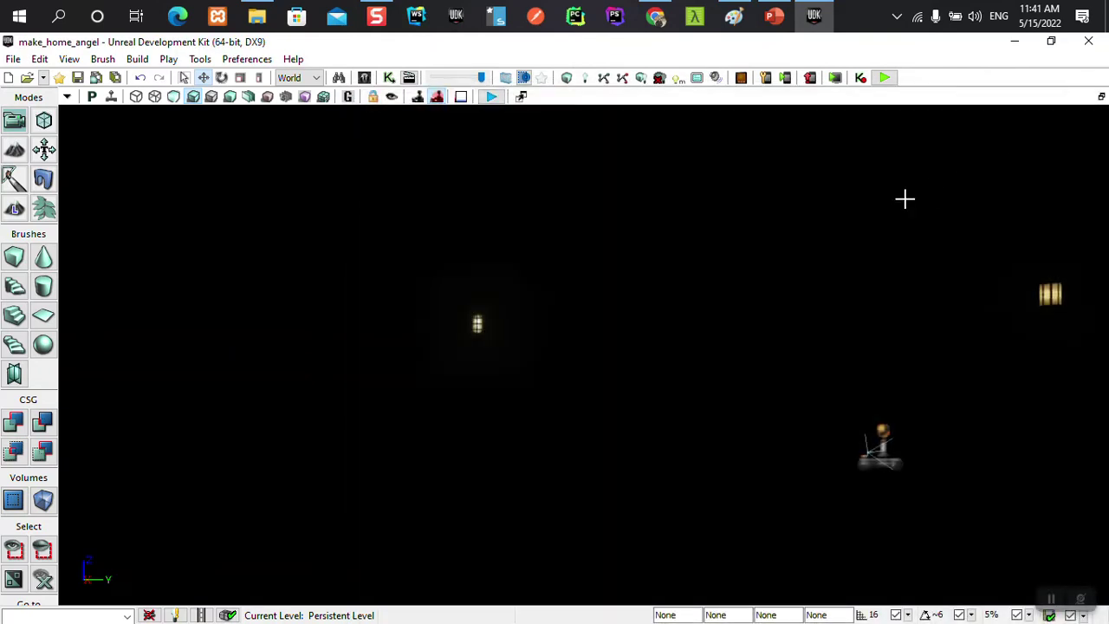
Step: Add a DominantDirectionalLight in front of the left wall and nudge it into place
right_click(478, 321)
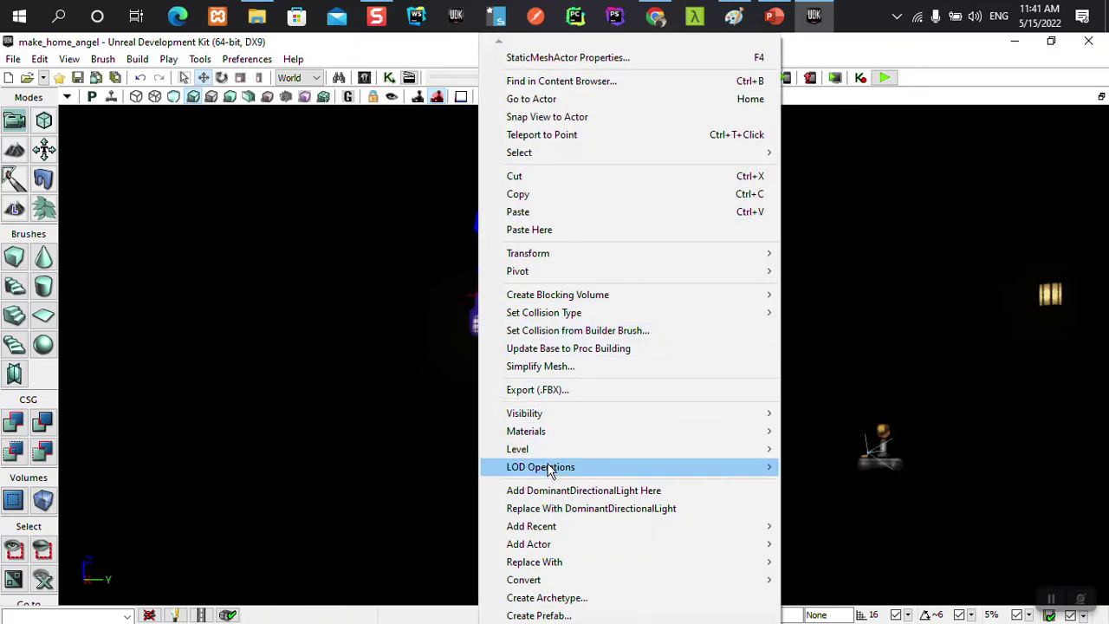
click(554, 490)
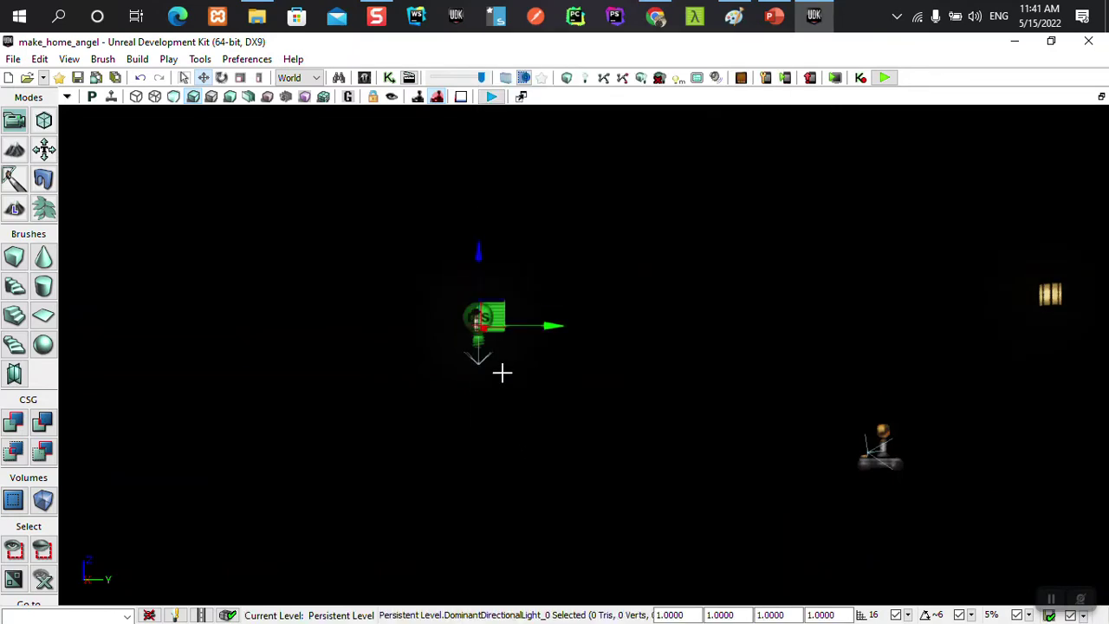
mouse_move(479, 314)
mouse_down()
mouse_move(496, 323)
mouse_move(471, 324)
mouse_up()
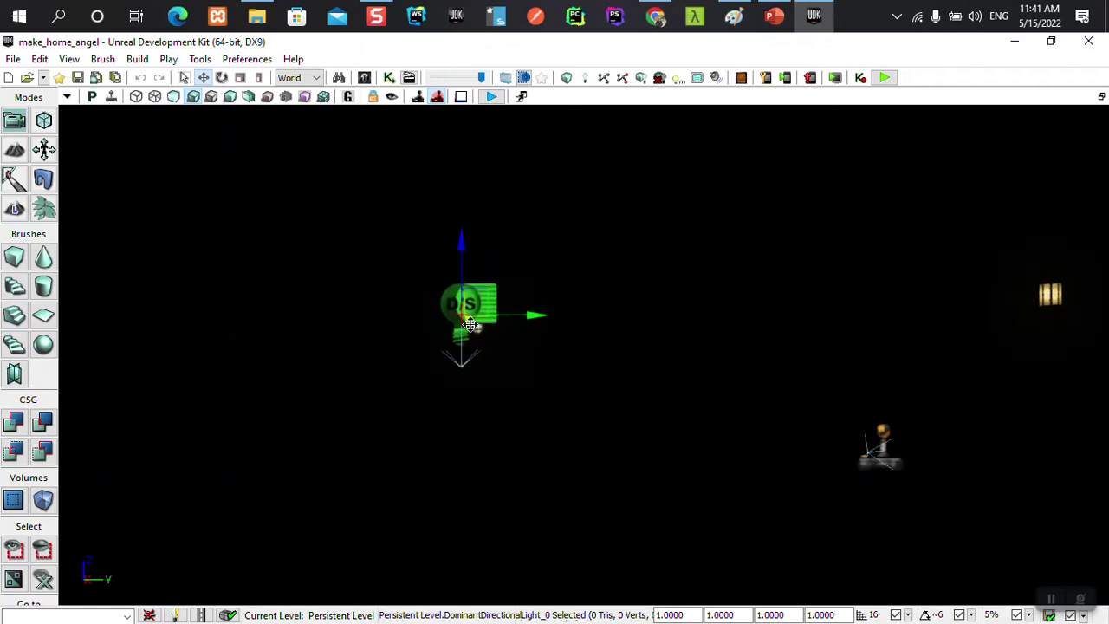
right_drag(470, 325, 448, 343)
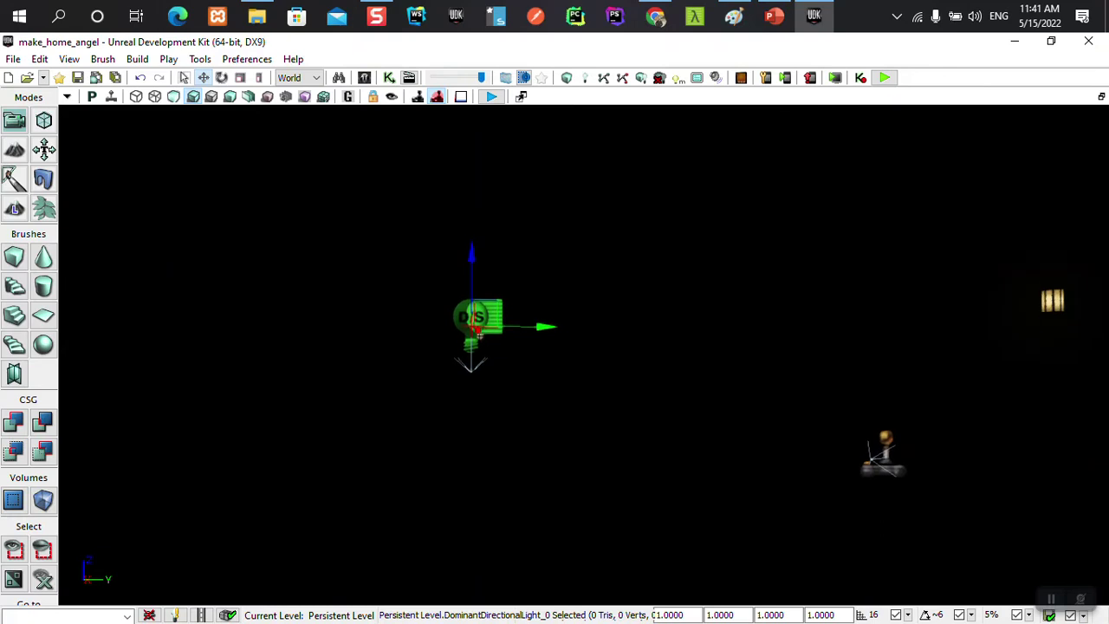
Step: Keep the dominant light's colour white and set its Brightness to 2
double_click(466, 316)
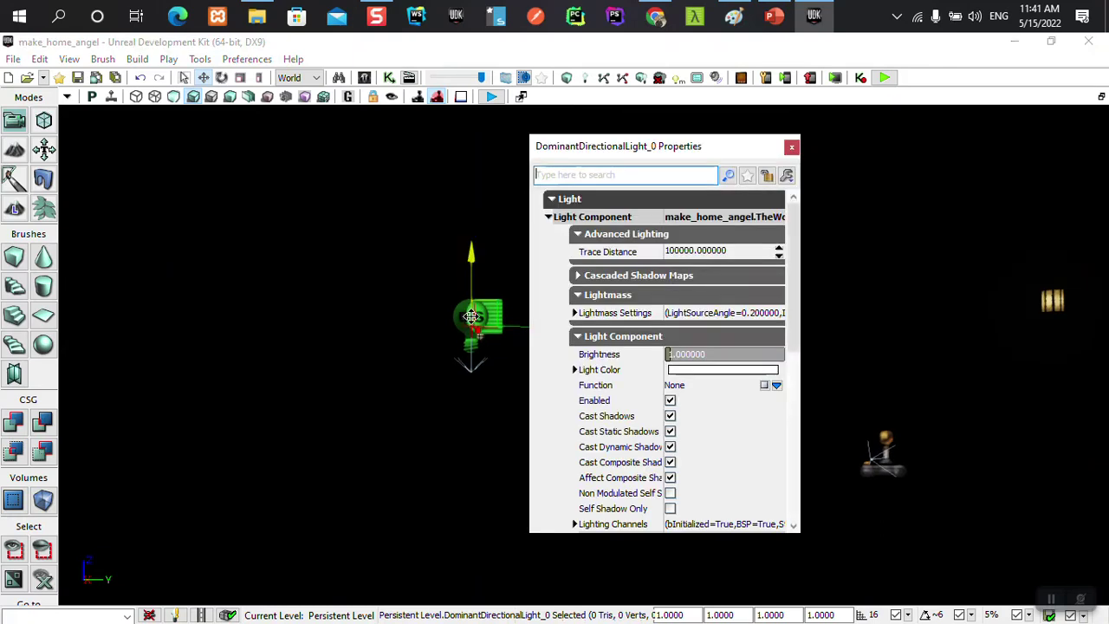
click(680, 370)
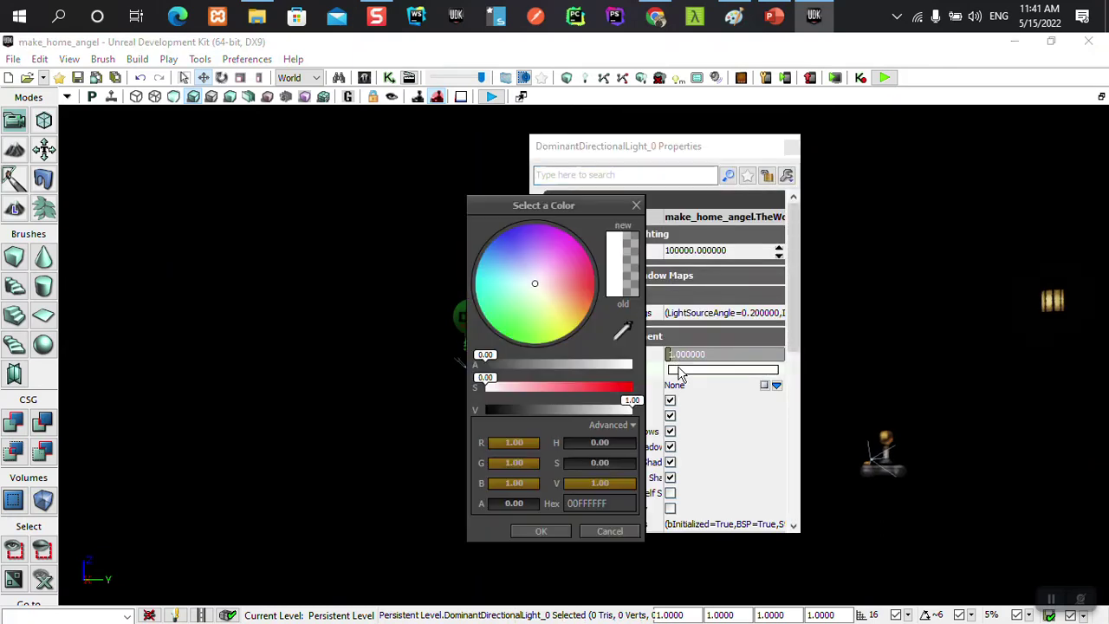
click(550, 319)
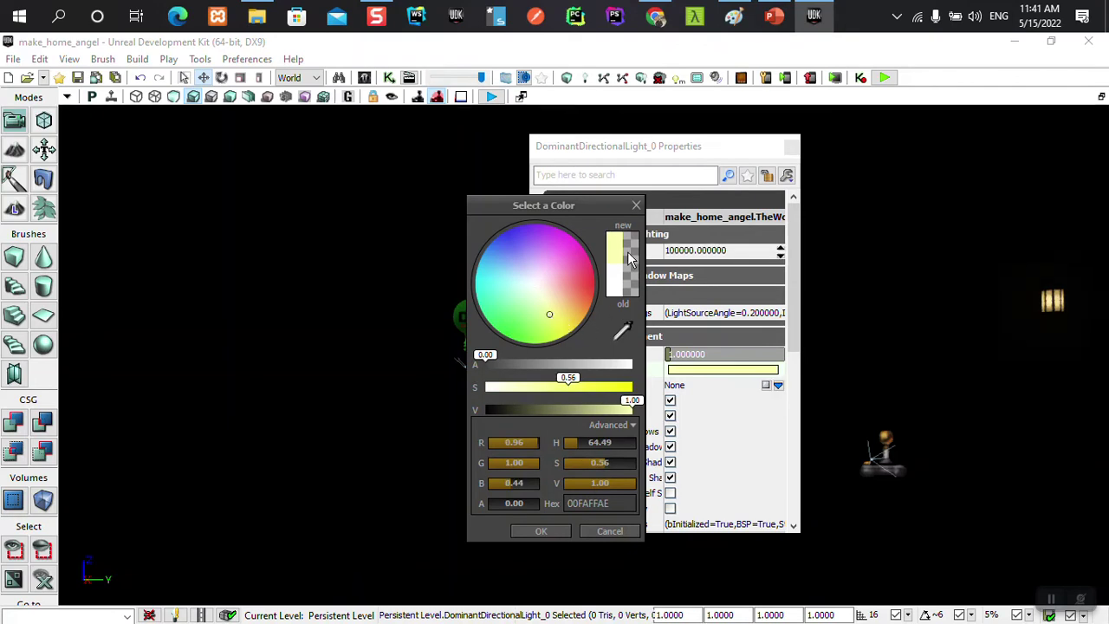
click(635, 205)
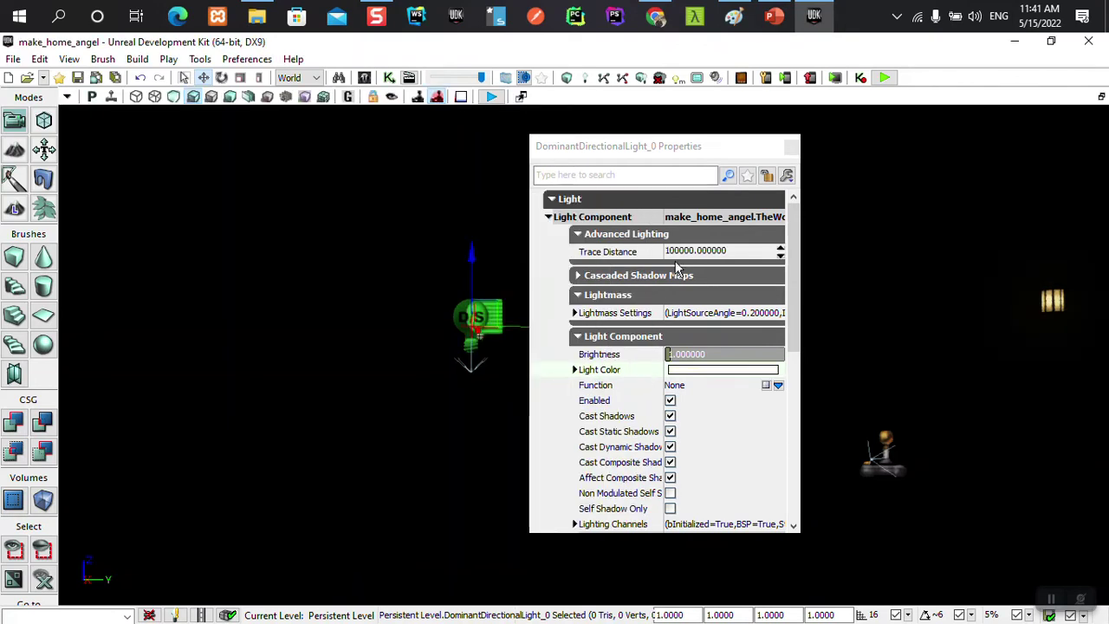
click(676, 354)
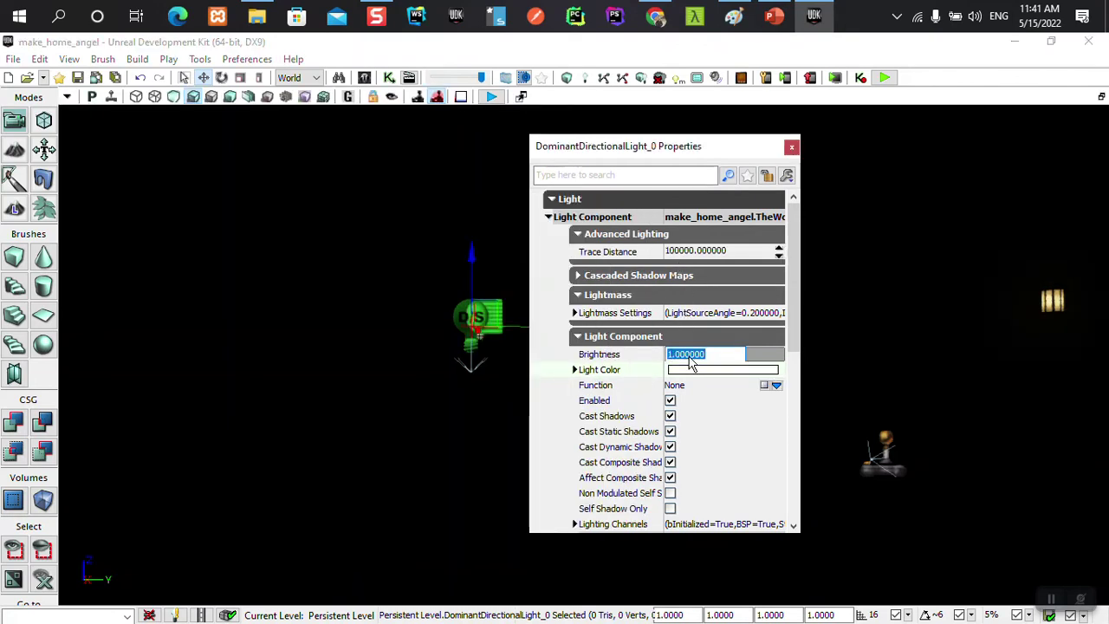
text(2)
key(Return)
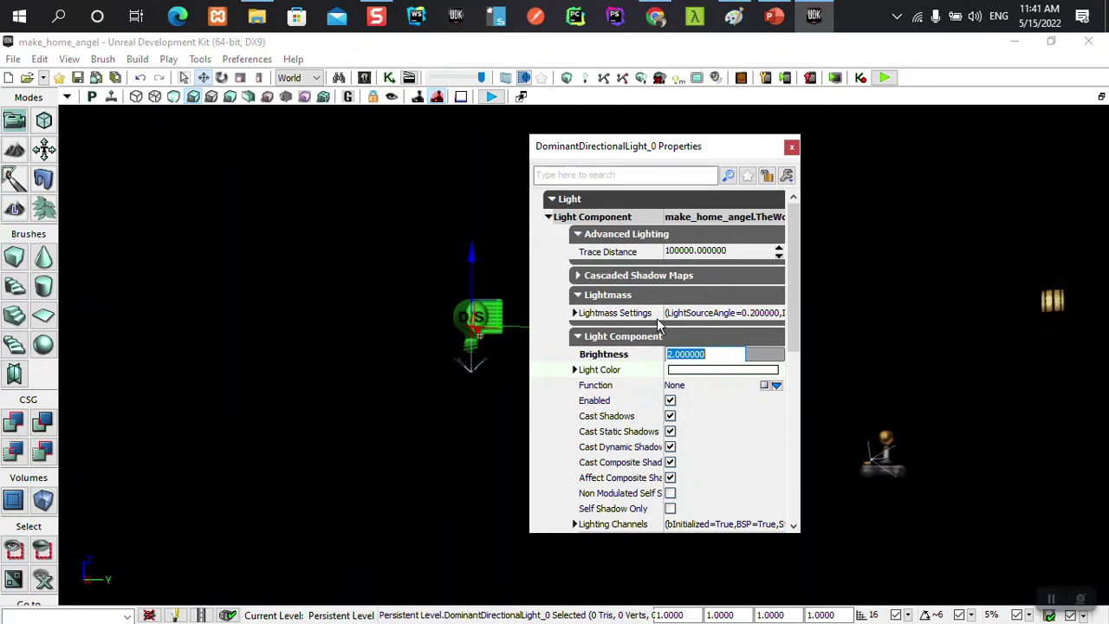
Step: Look through the Lightmass and Light Function options, then close the Properties window
click(578, 295)
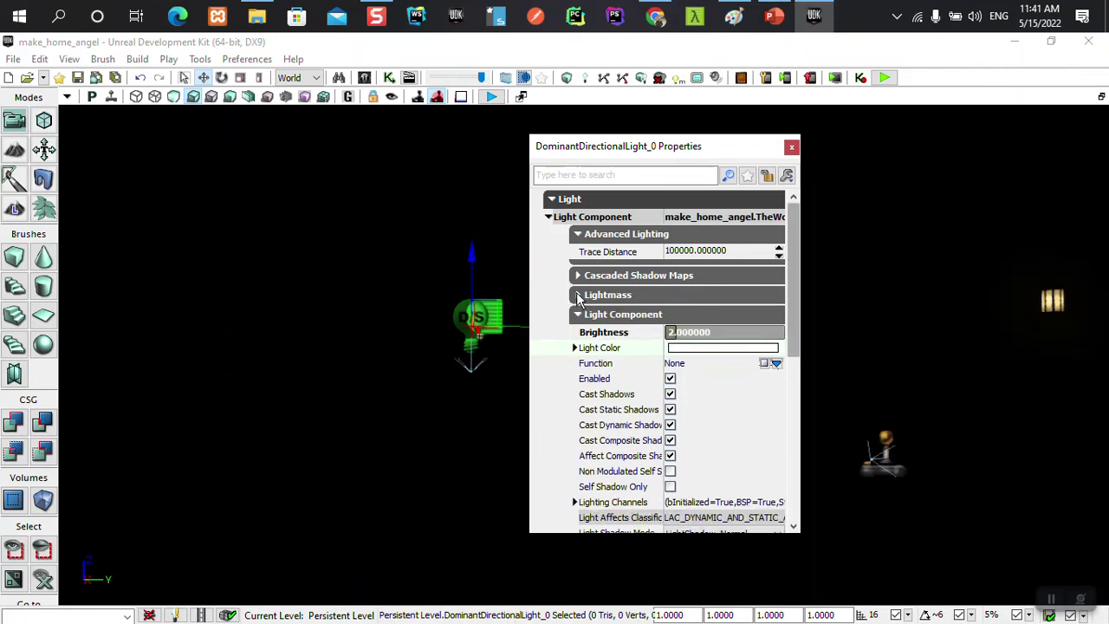
click(578, 295)
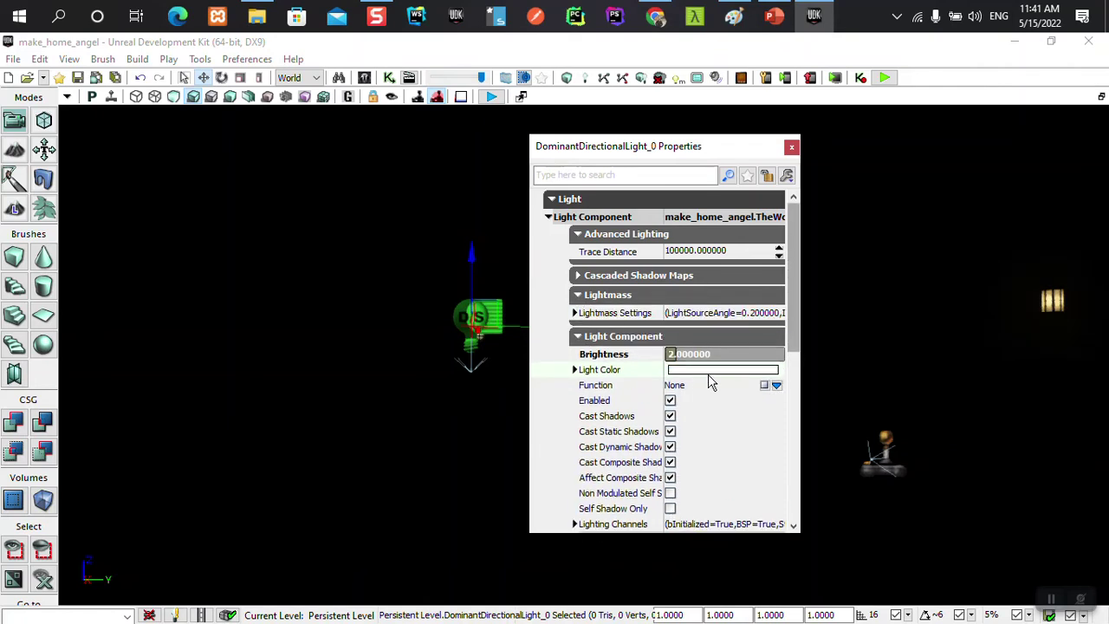
click(776, 386)
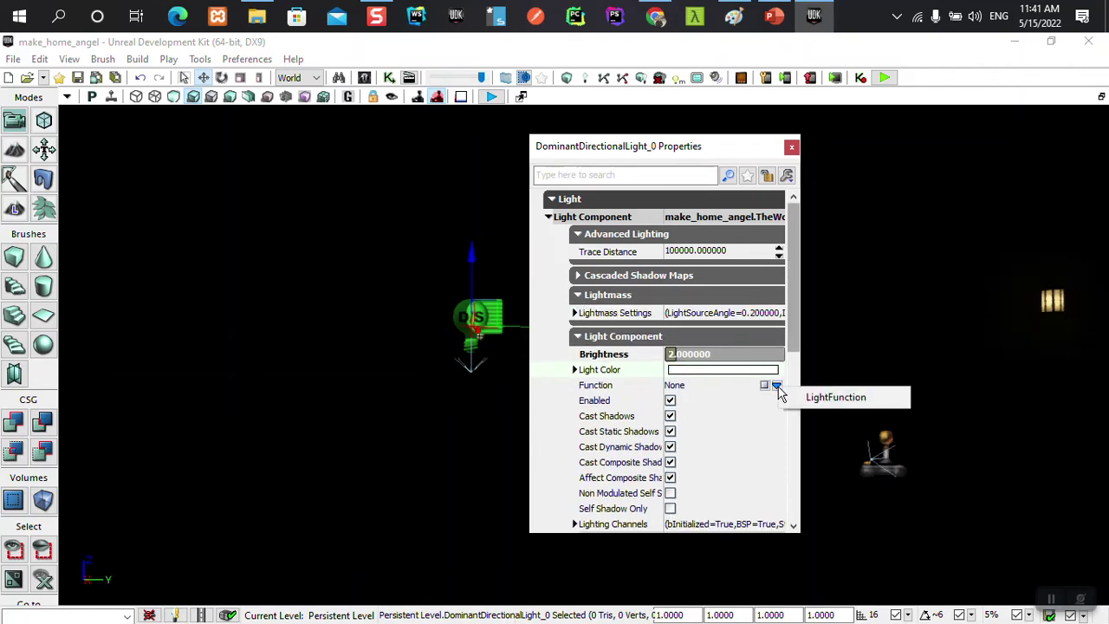
scroll(712, 426, down, 1)
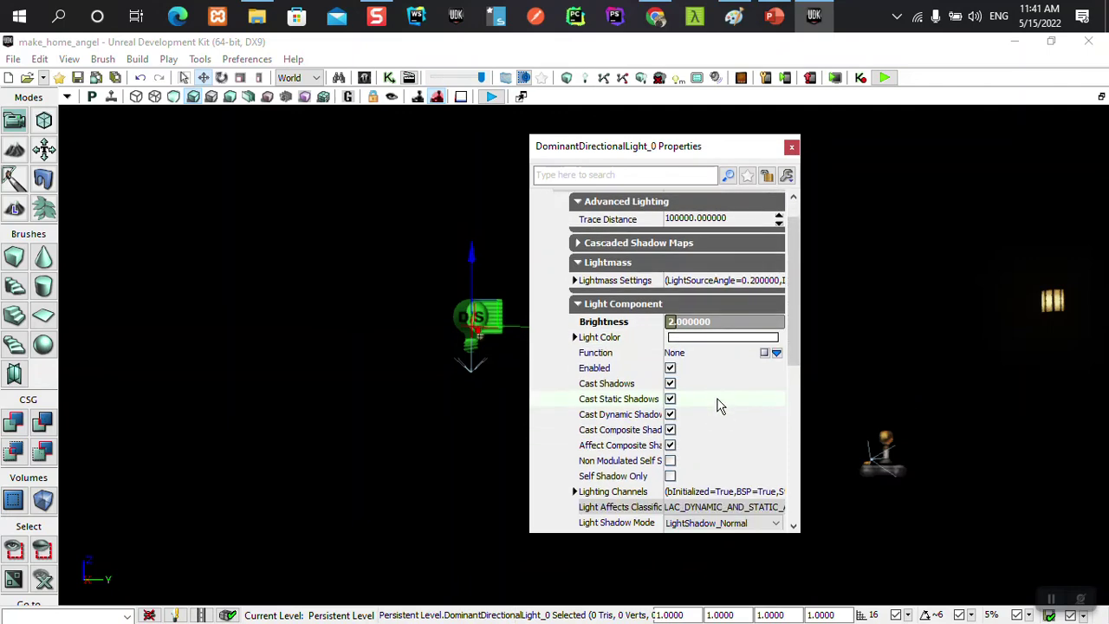
scroll(718, 403, down, 1)
scroll(713, 406, down, 2)
scroll(713, 404, down, 1)
scroll(712, 405, down, 1)
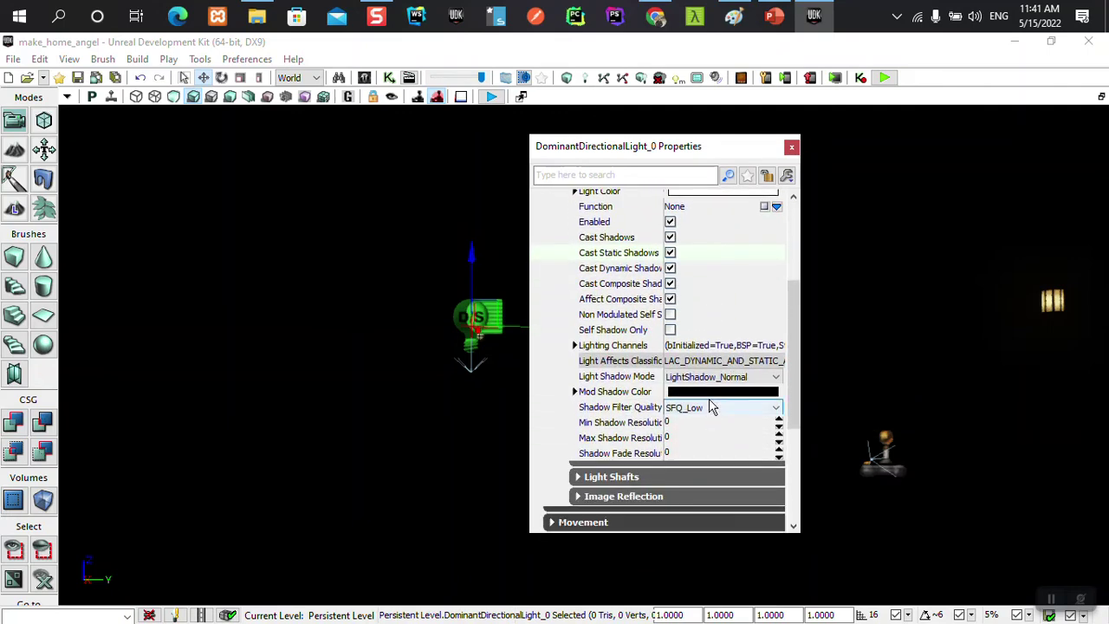
scroll(704, 286, up, 4)
scroll(705, 293, up, 1)
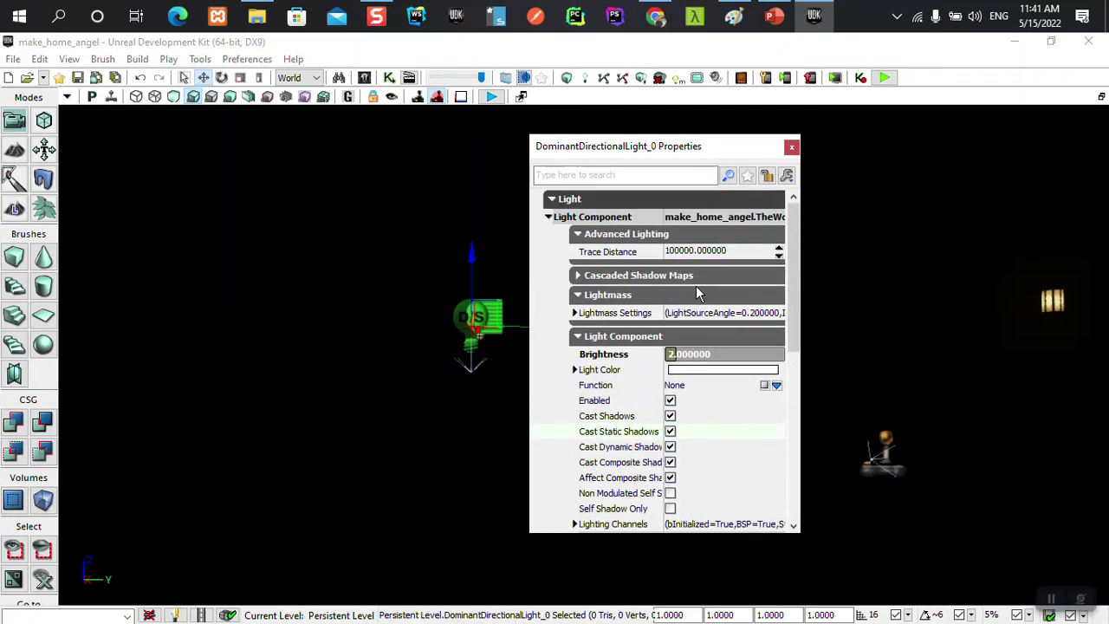
click(791, 148)
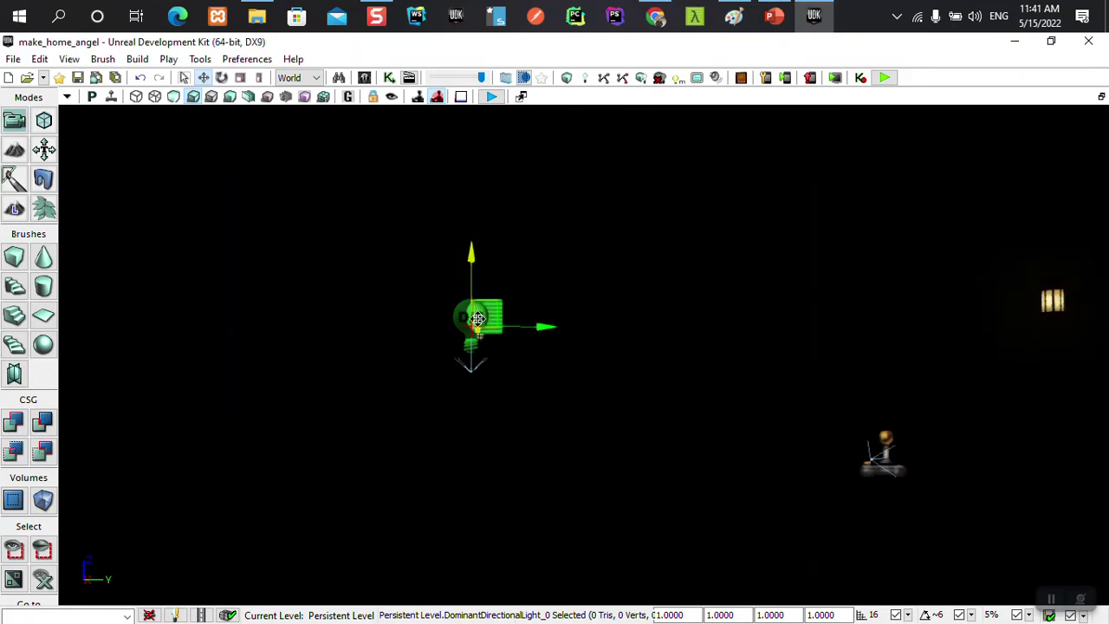
Step: Recheck the DominantDirectionalLight's properties, close them, and delete the light
mouse_move(759, 176)
mouse_down()
mouse_move(468, 379)
mouse_move(311, 353)
mouse_move(176, 289)
mouse_move(453, 280)
mouse_up()
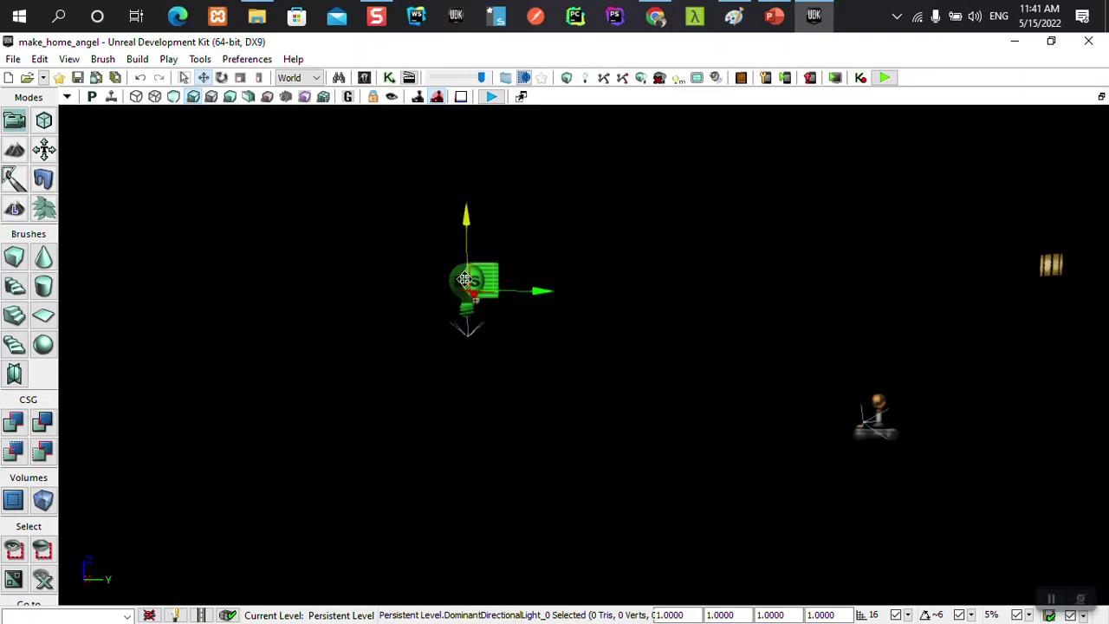
double_click(465, 278)
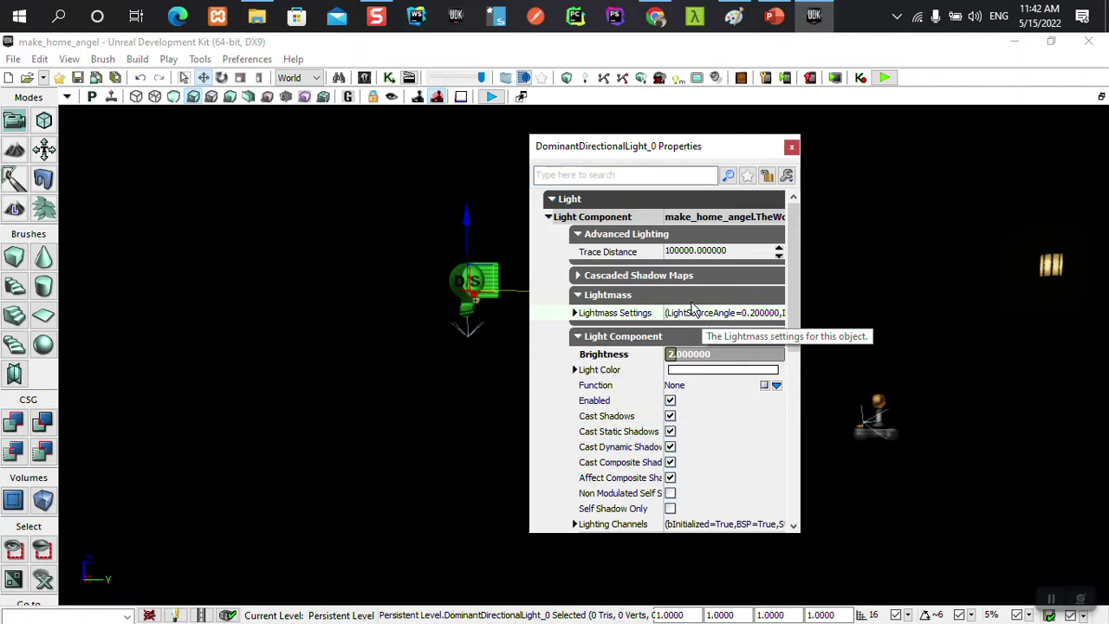
click(791, 147)
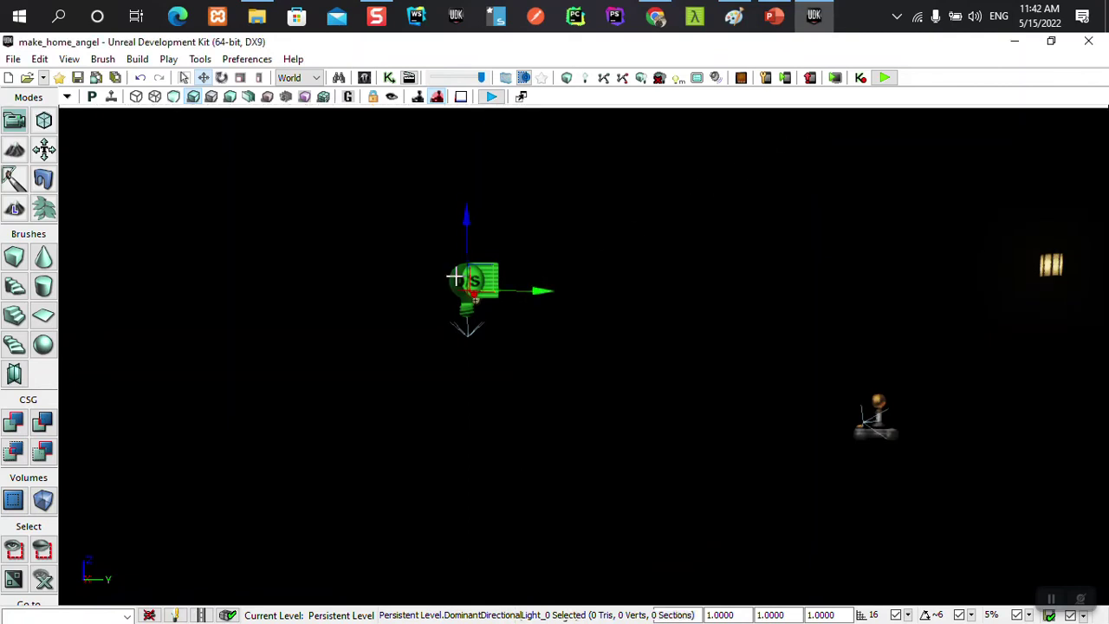
key(Delete)
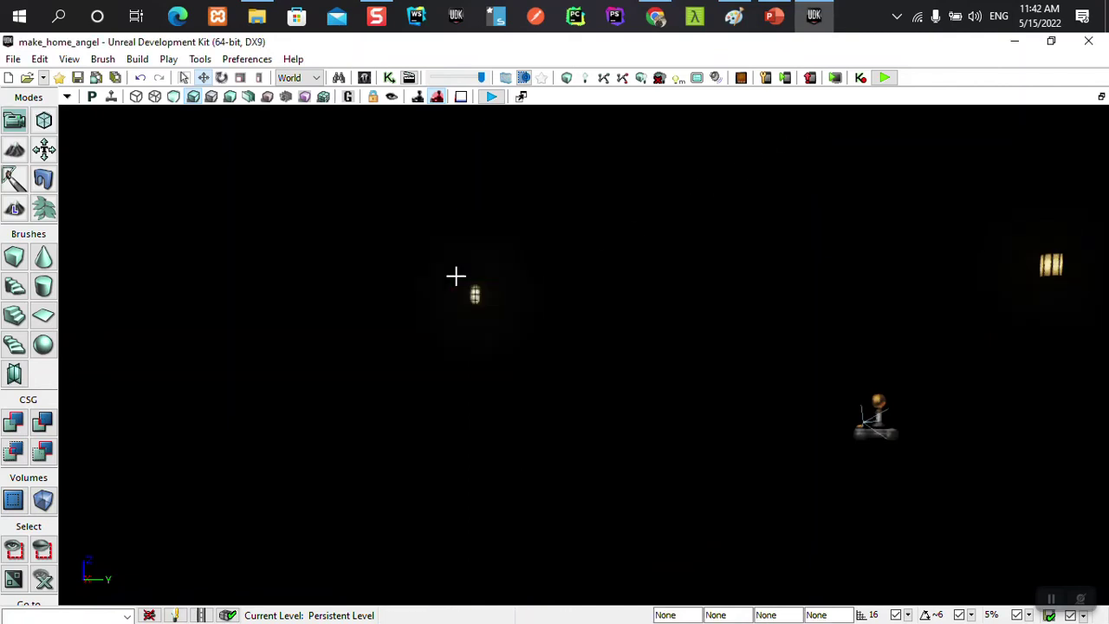
Step: Choose the DirectionalLightToggleable class in the Actor Classes list and close it
click(366, 78)
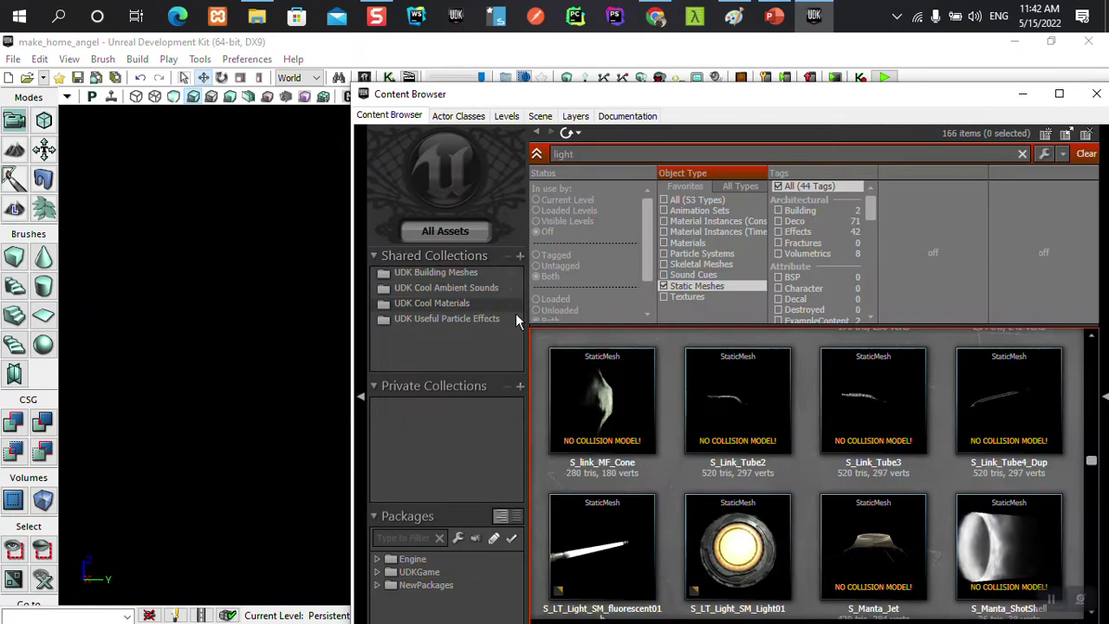
click(442, 115)
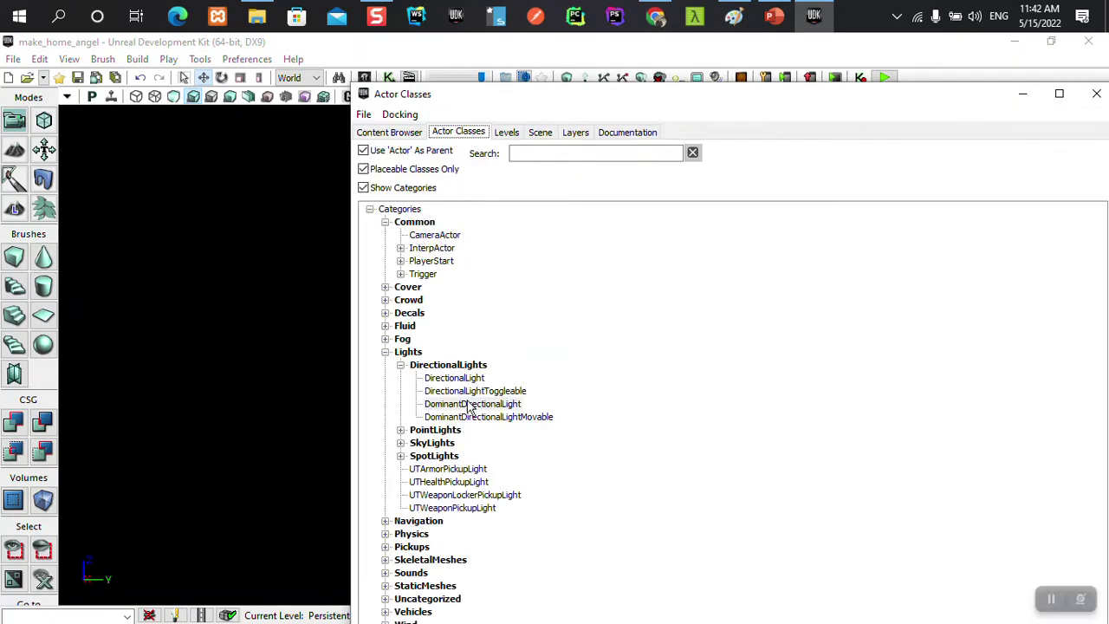
click(473, 416)
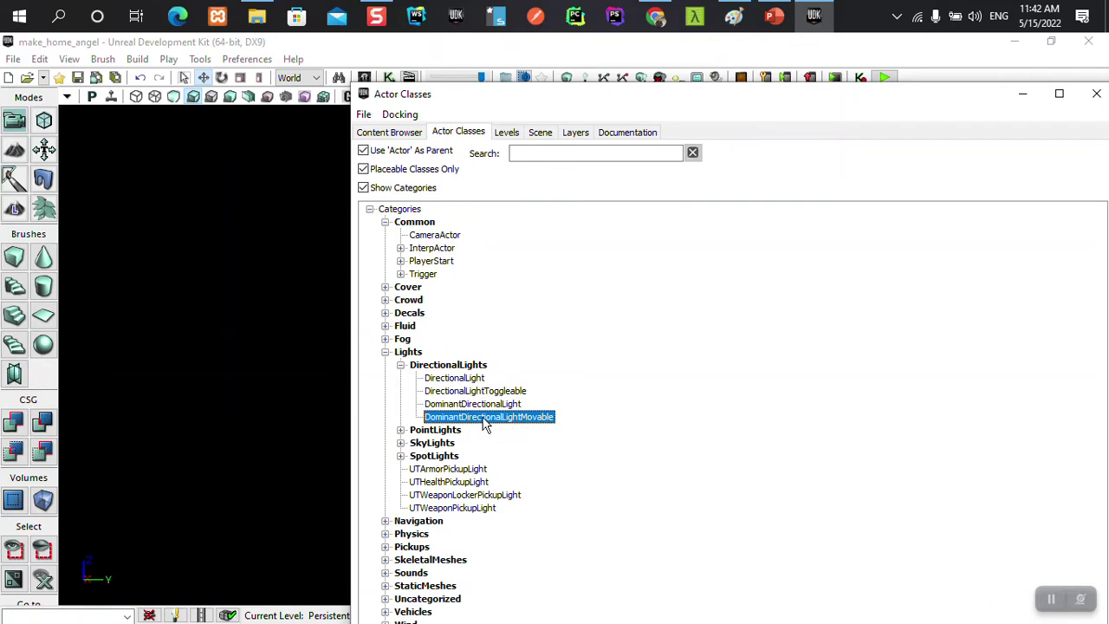
click(485, 405)
click(485, 416)
click(483, 406)
click(479, 421)
click(463, 380)
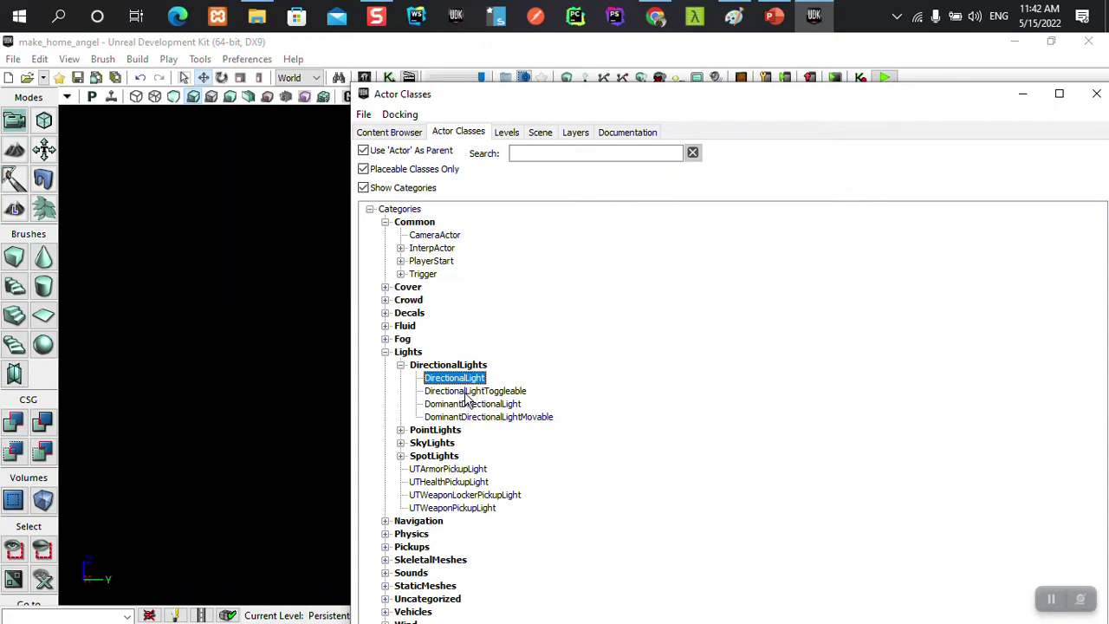
click(468, 392)
click(1096, 93)
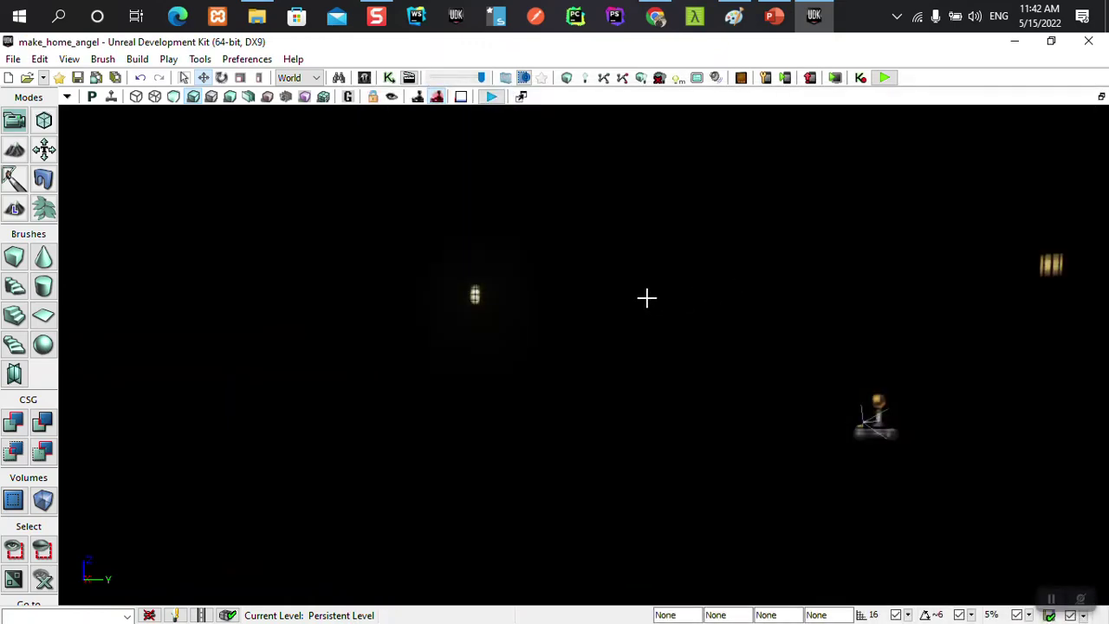
Step: Add a DirectionalLightToggleable against the rock wall and step the view back
right_click(479, 299)
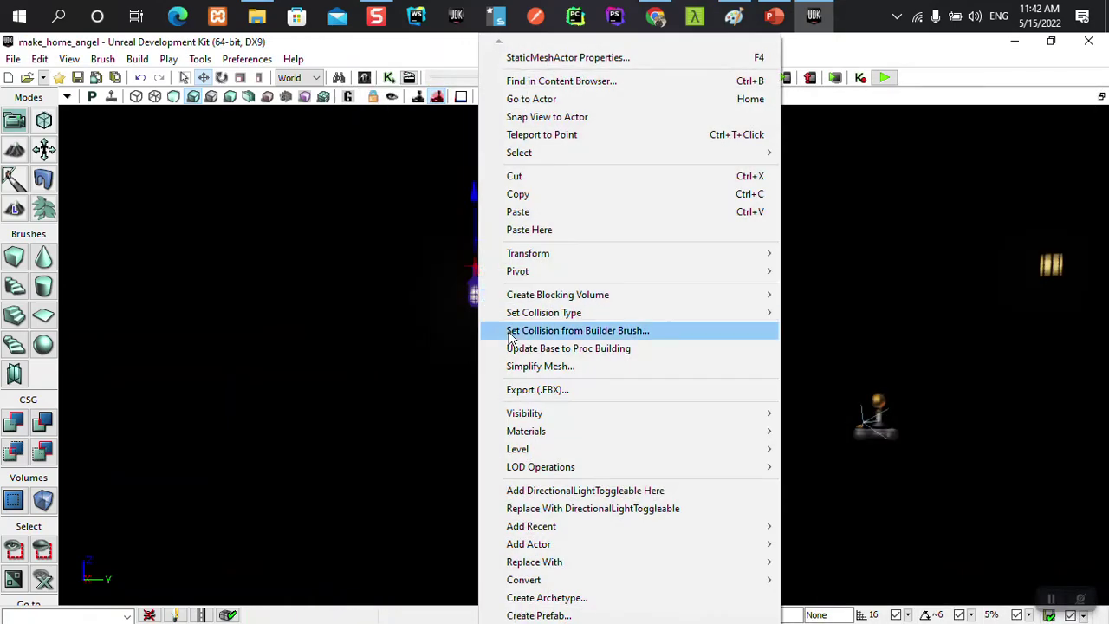
click(545, 490)
mouse_move(514, 367)
mouse_down()
mouse_move(468, 451)
mouse_move(502, 381)
mouse_up()
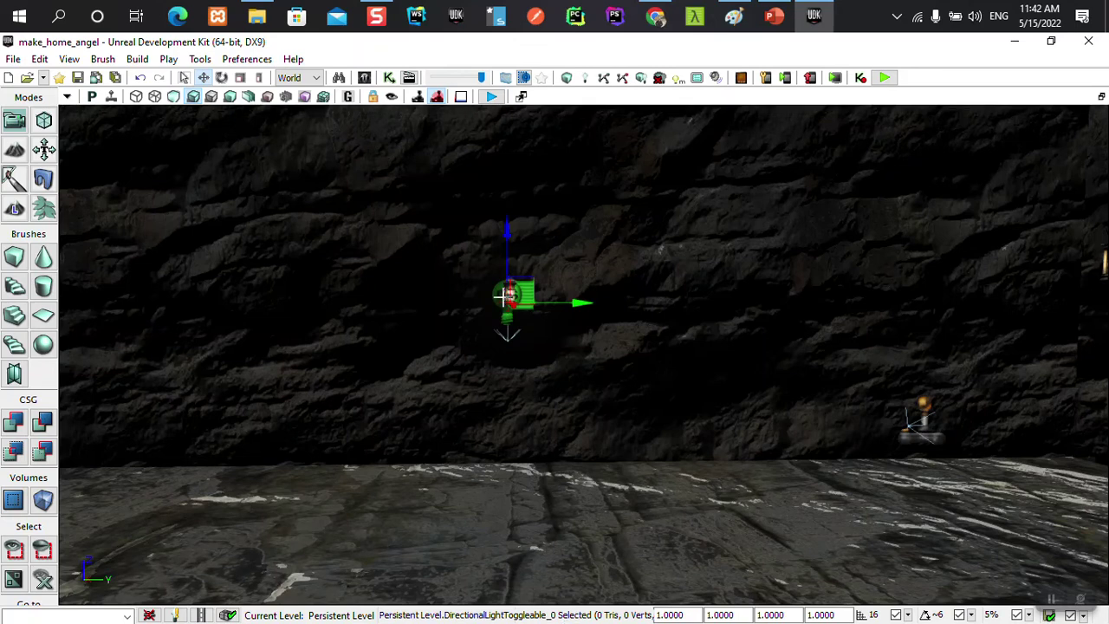
Step: Set the DirectionalLightToggleable's Brightness to 3 and tint its Light Color yellow
double_click(502, 296)
click(681, 356)
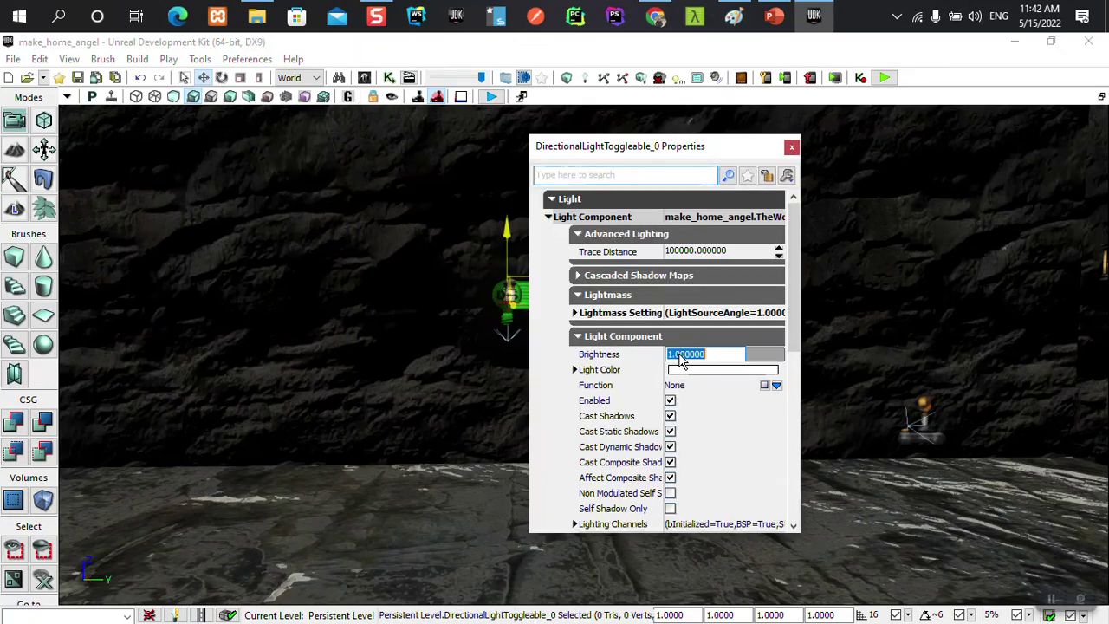
text(3)
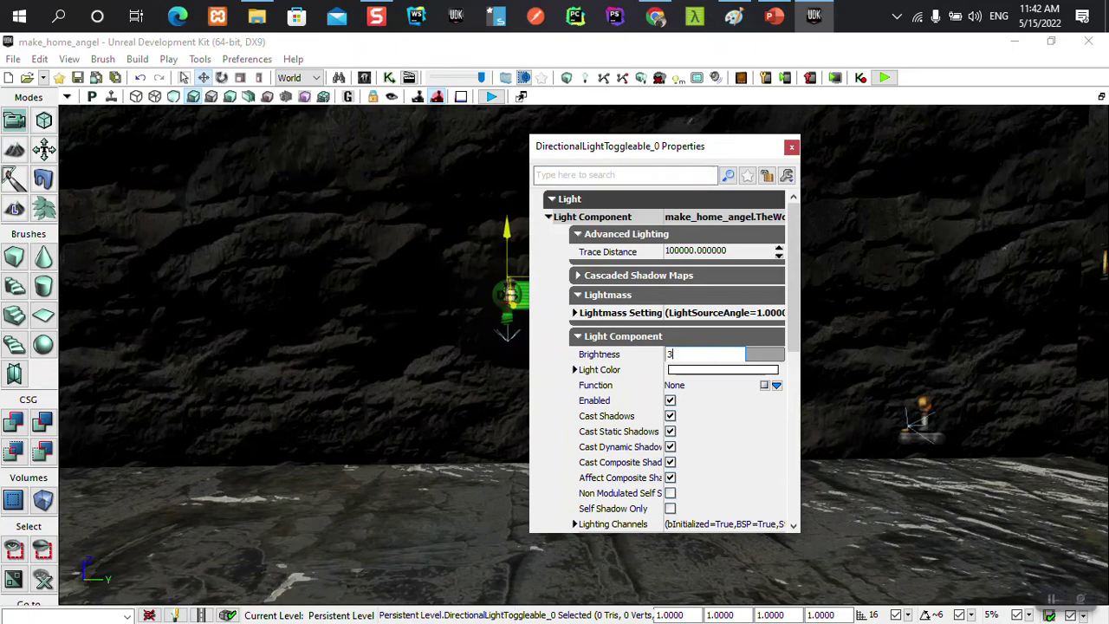
key(Return)
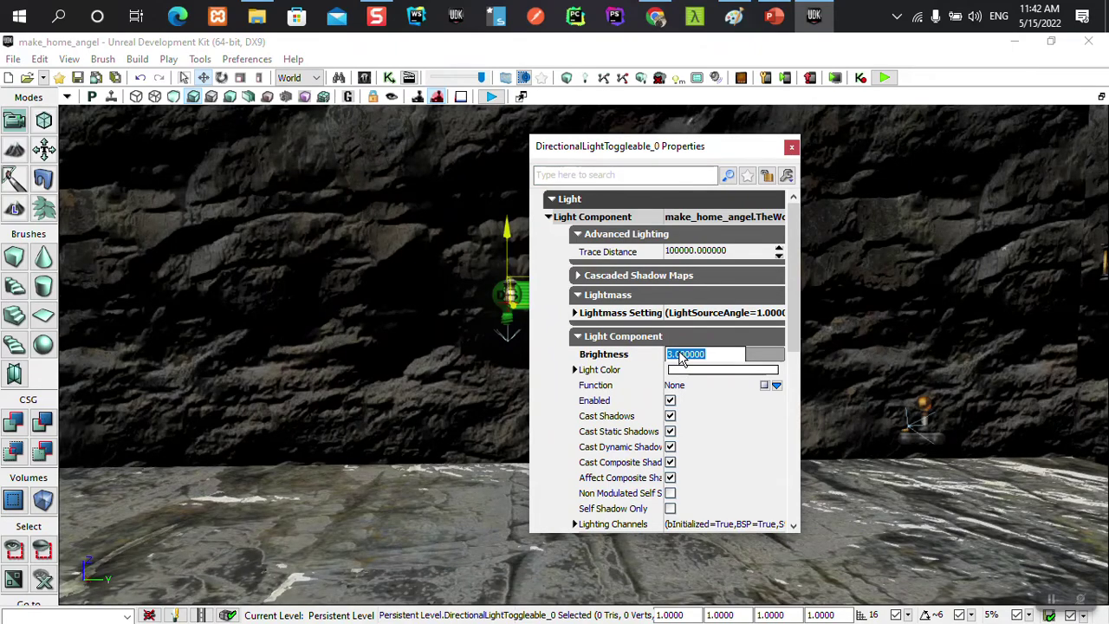
click(684, 370)
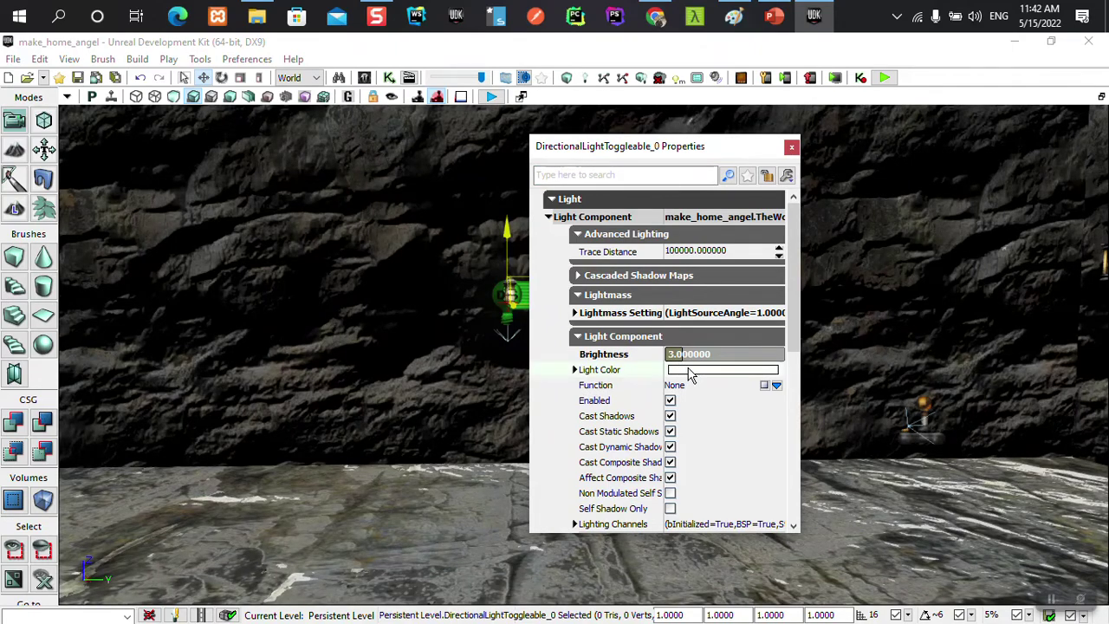
click(561, 330)
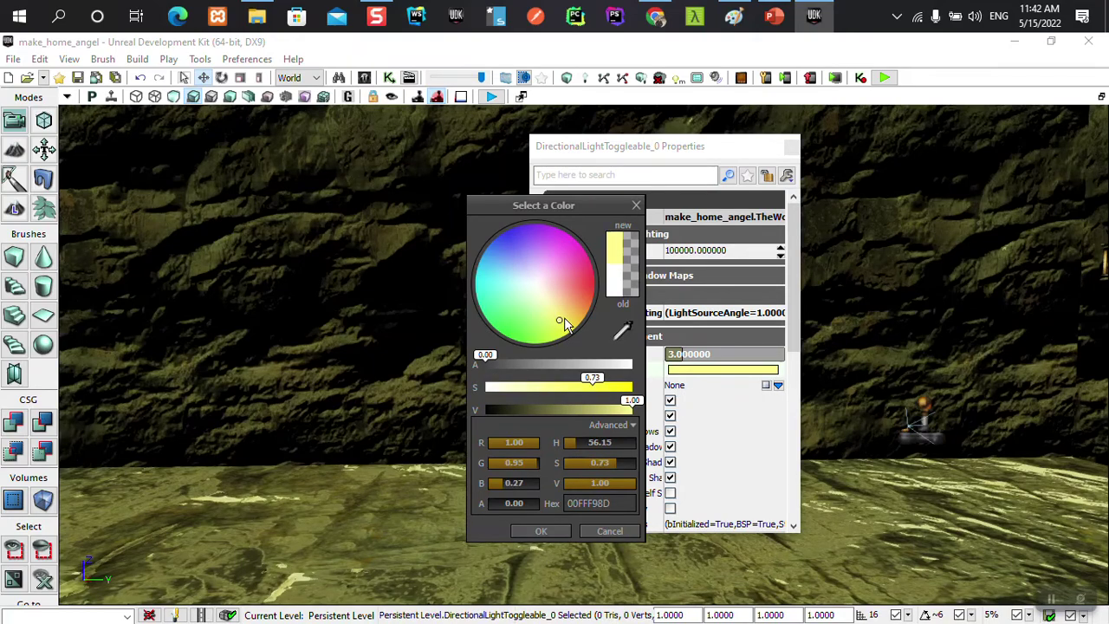
key(Return)
Step: Close the properties, move to the light, and rotate it to brighten the wall
click(789, 146)
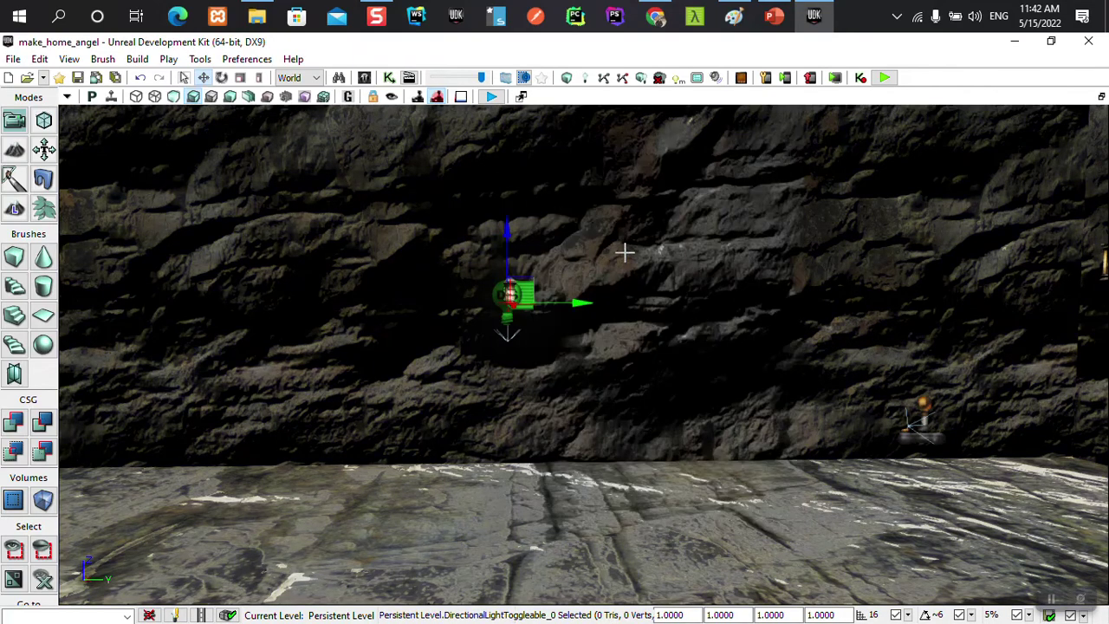
drag(623, 250, 624, 364)
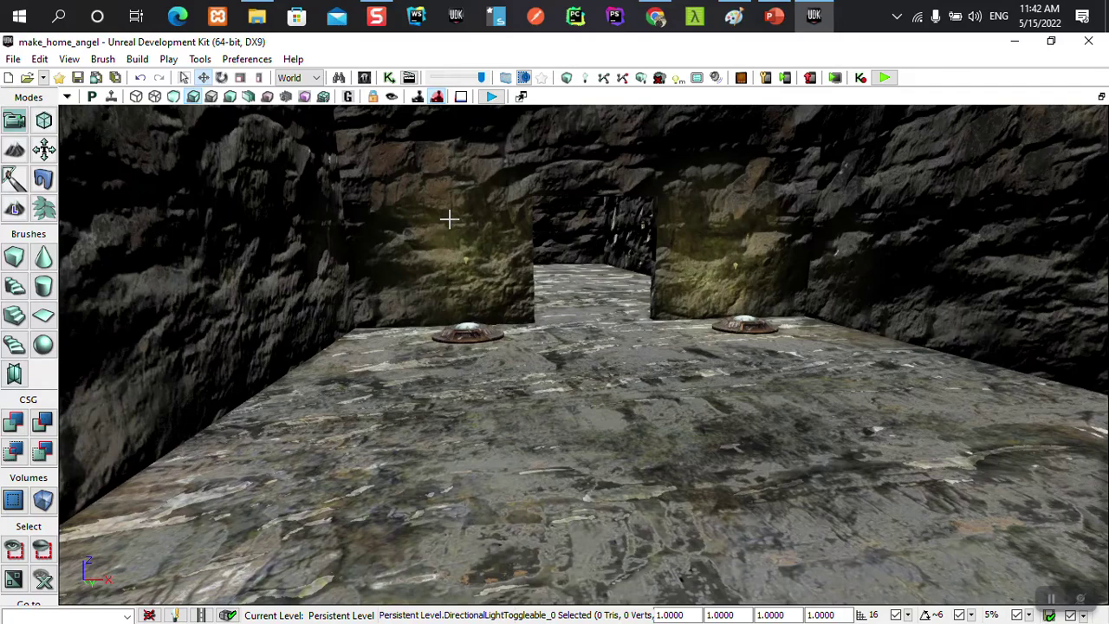
drag(448, 217, 448, 130)
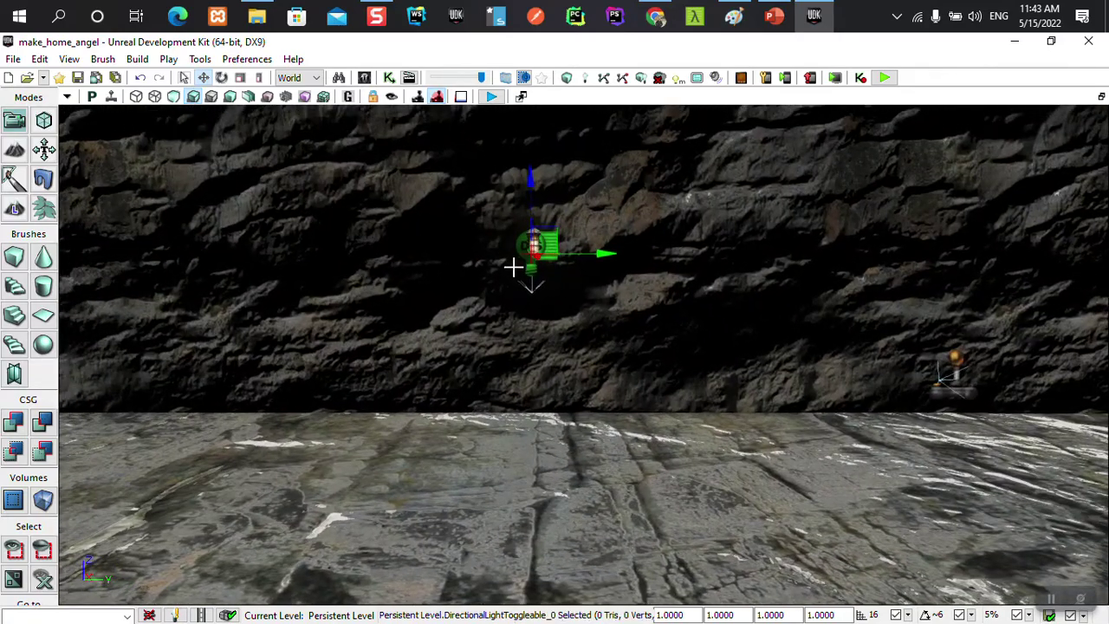
key(space)
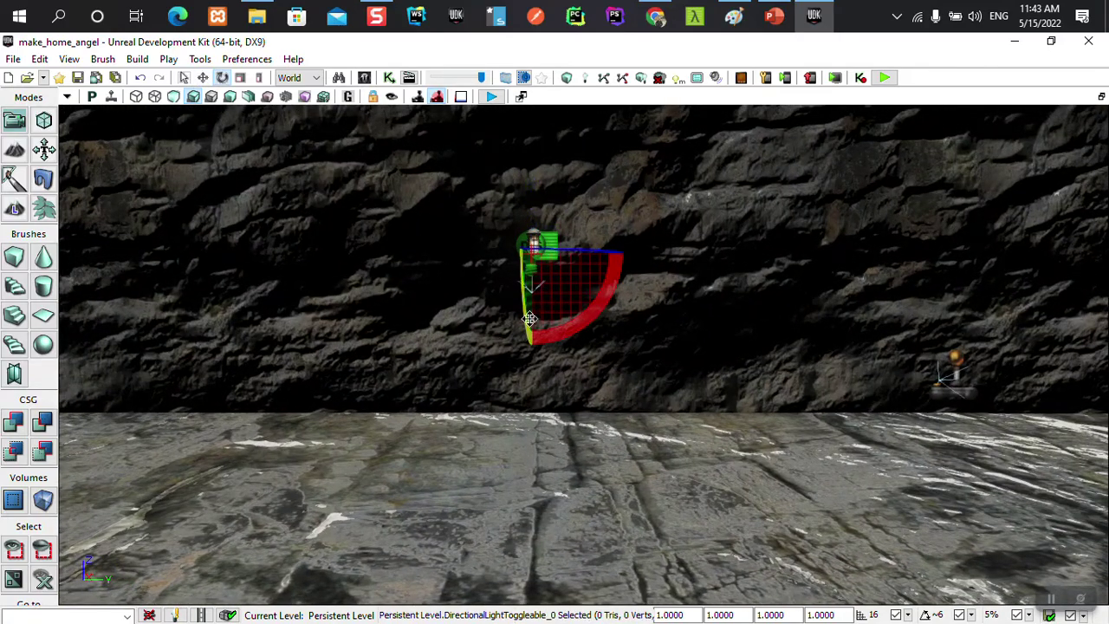
drag(528, 321, 530, 260)
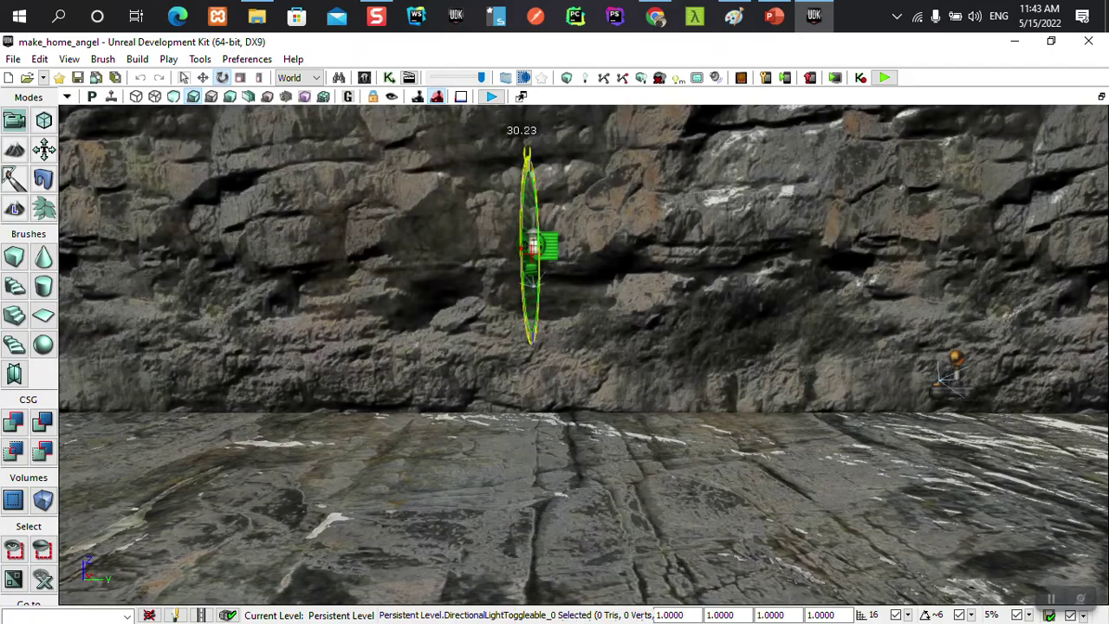
drag(520, 151, 518, 247)
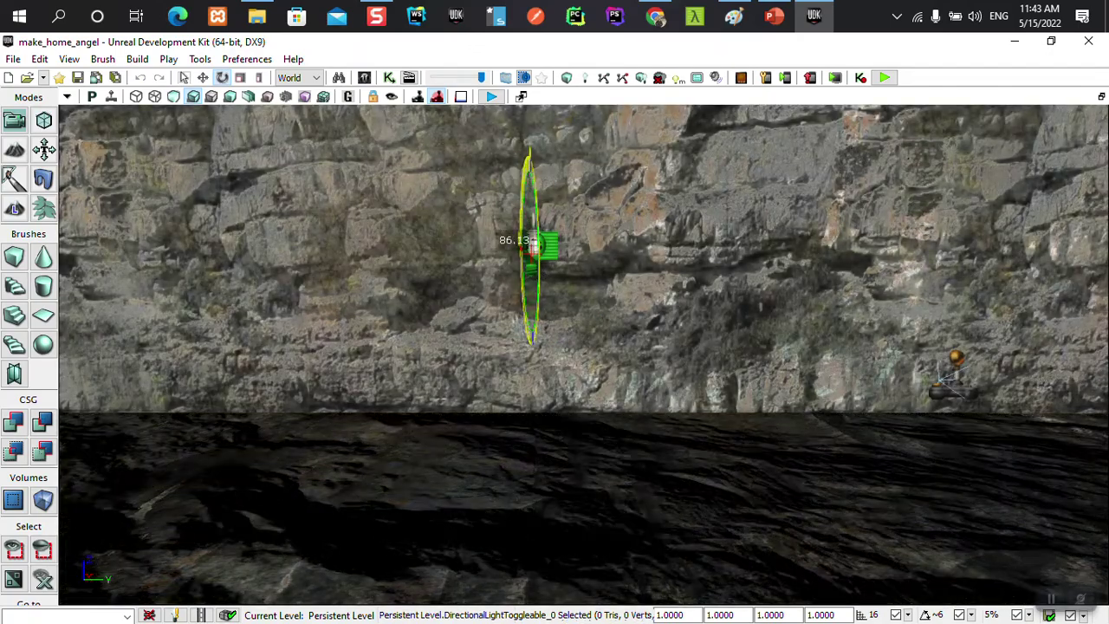
Step: Check the light down the corridor and rotate the light to a new angle
drag(478, 358, 468, 407)
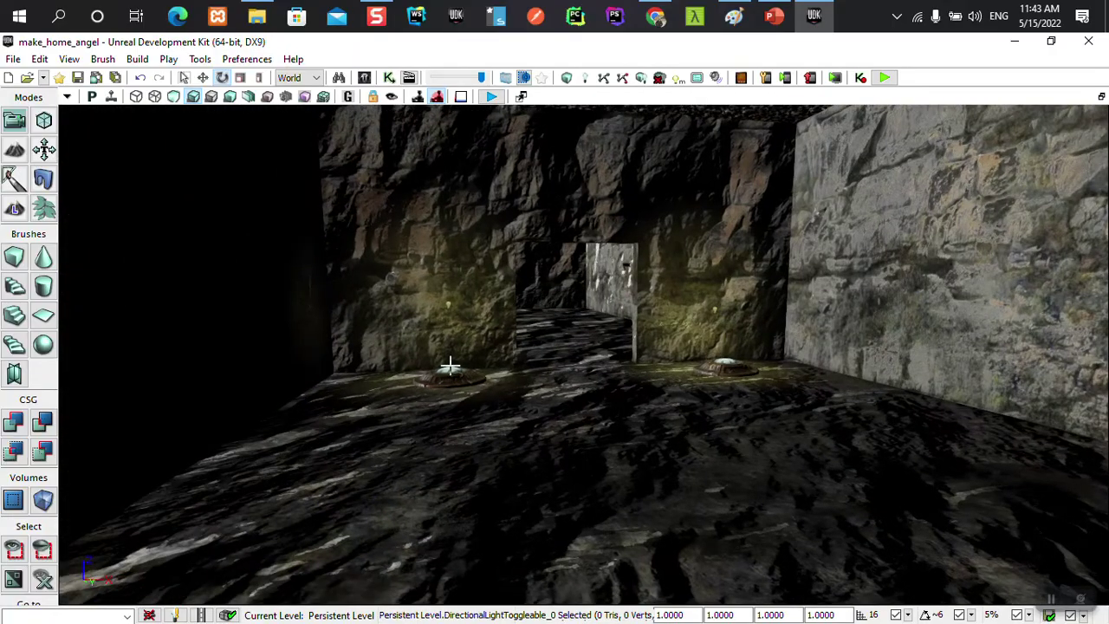
mouse_move(449, 367)
mouse_down()
mouse_move(546, 308)
mouse_move(520, 345)
mouse_up()
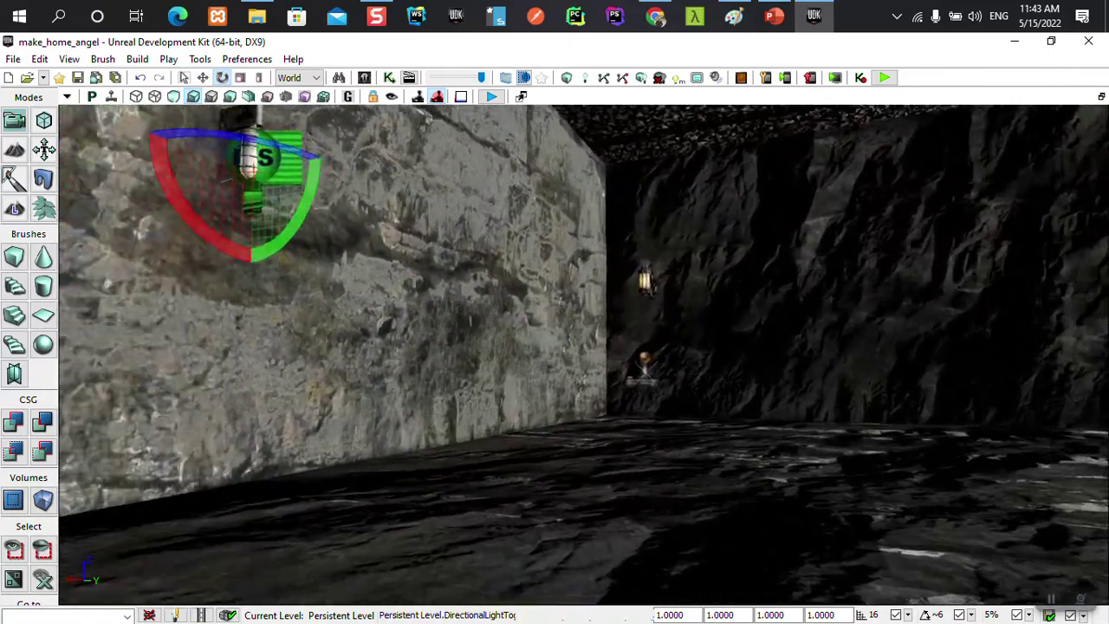
mouse_move(519, 344)
mouse_down()
mouse_move(527, 304)
mouse_move(520, 363)
mouse_move(520, 349)
mouse_up()
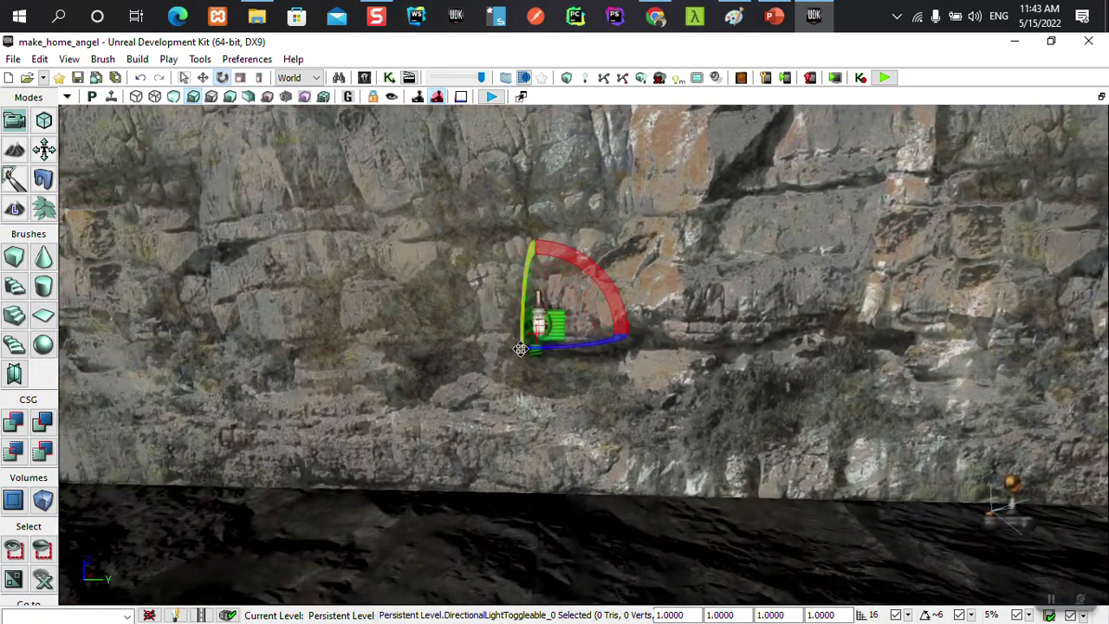
mouse_move(564, 347)
mouse_down()
mouse_move(407, 344)
mouse_move(416, 338)
mouse_up()
right_drag(554, 346, 554, 346)
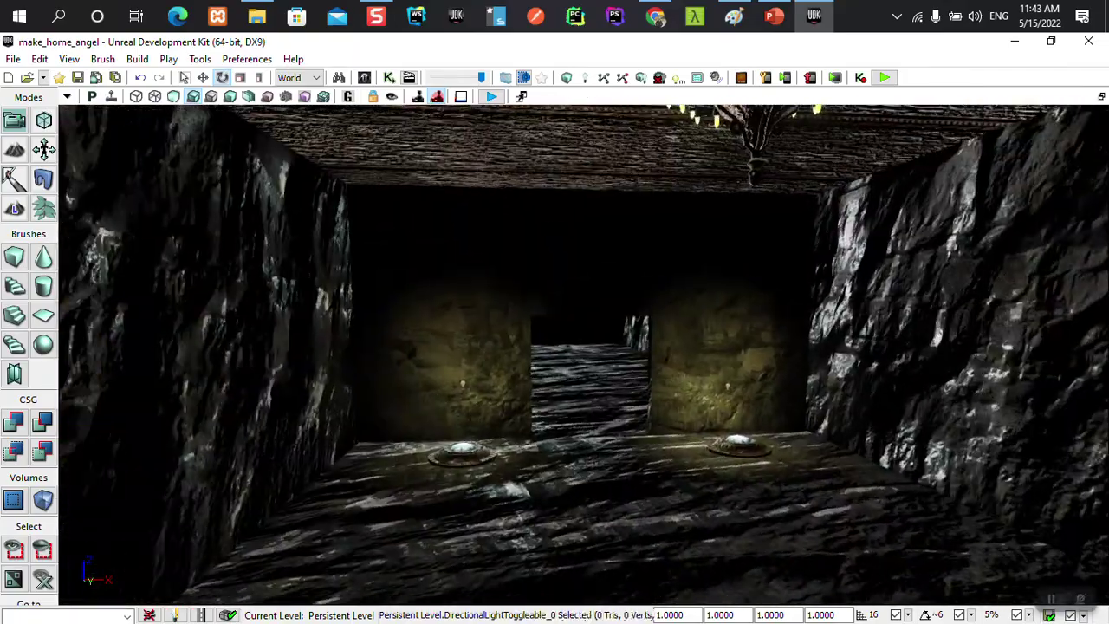
right_drag(435, 340, 435, 340)
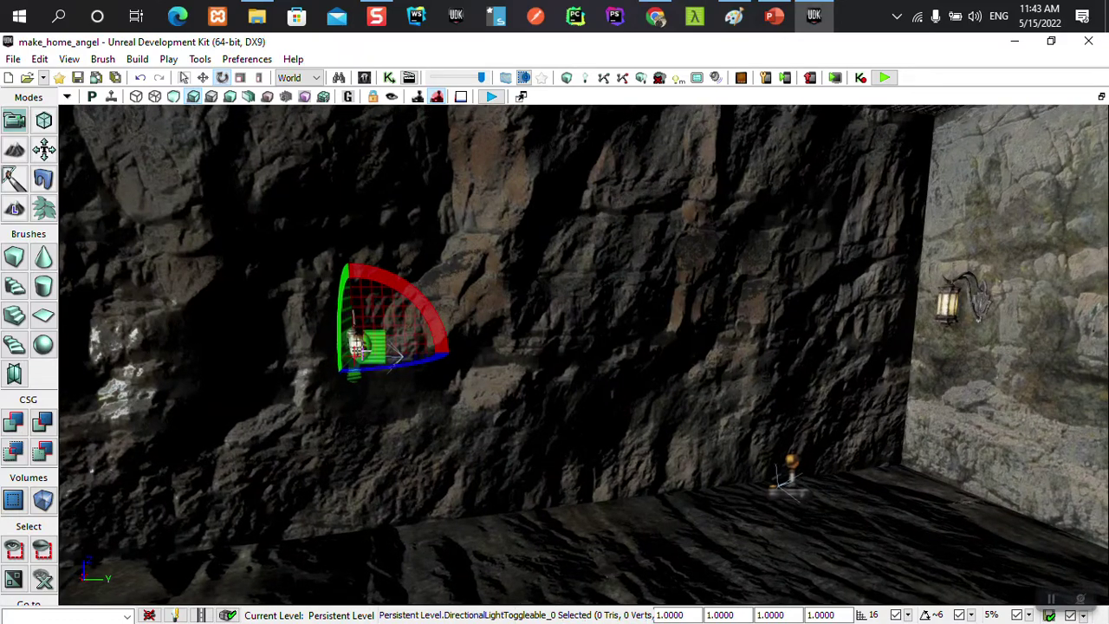
Step: Select the directional light and delete it from the cave level
click(383, 425)
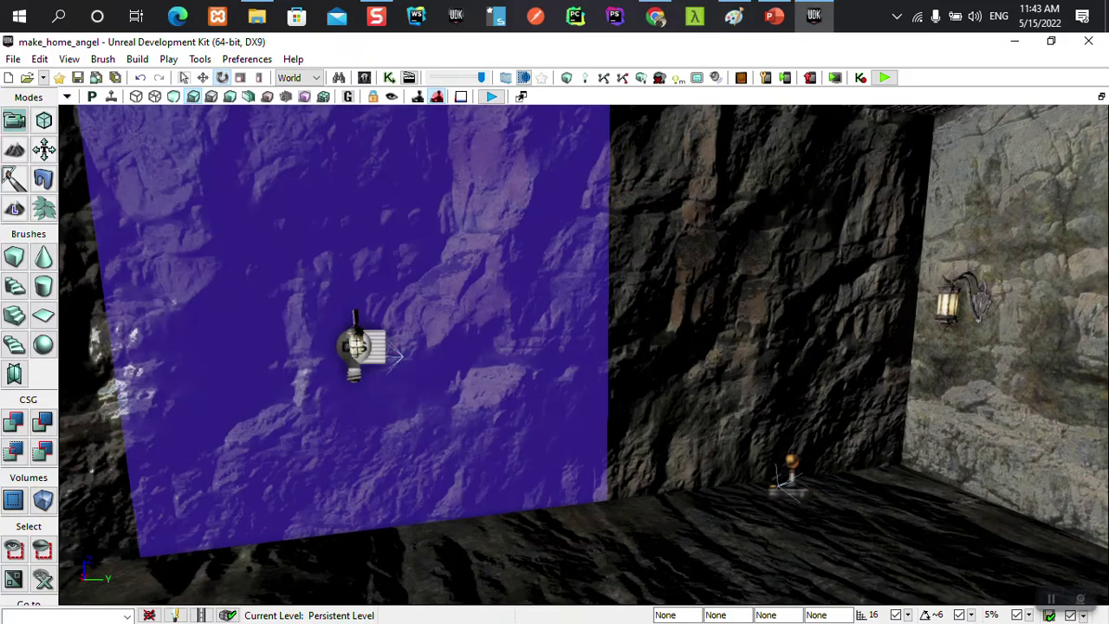
click(351, 384)
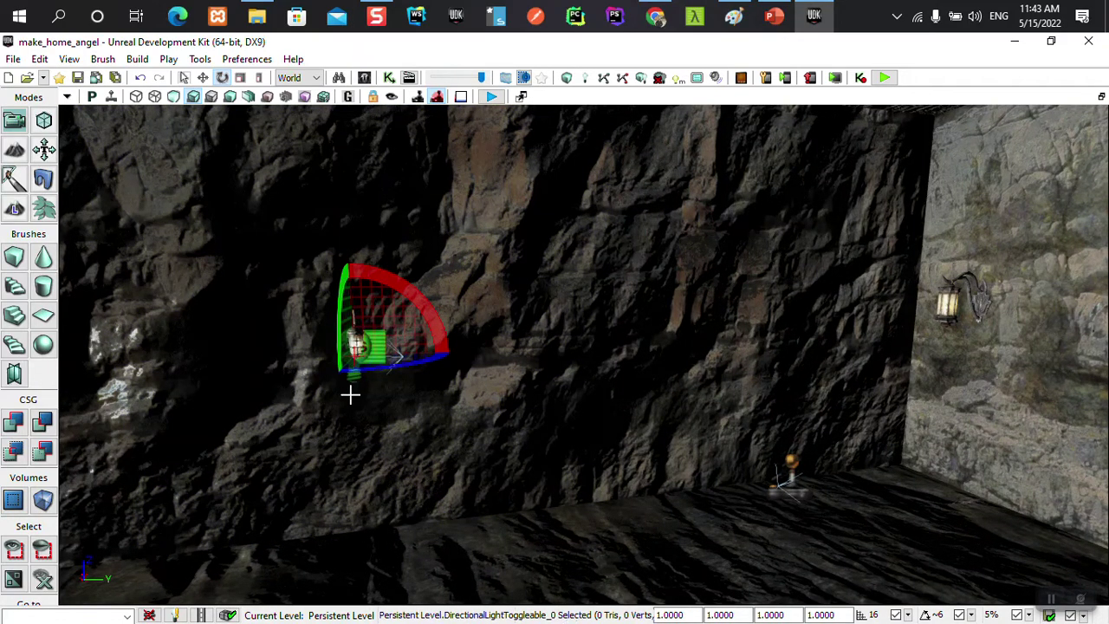
key(space)
key(space)
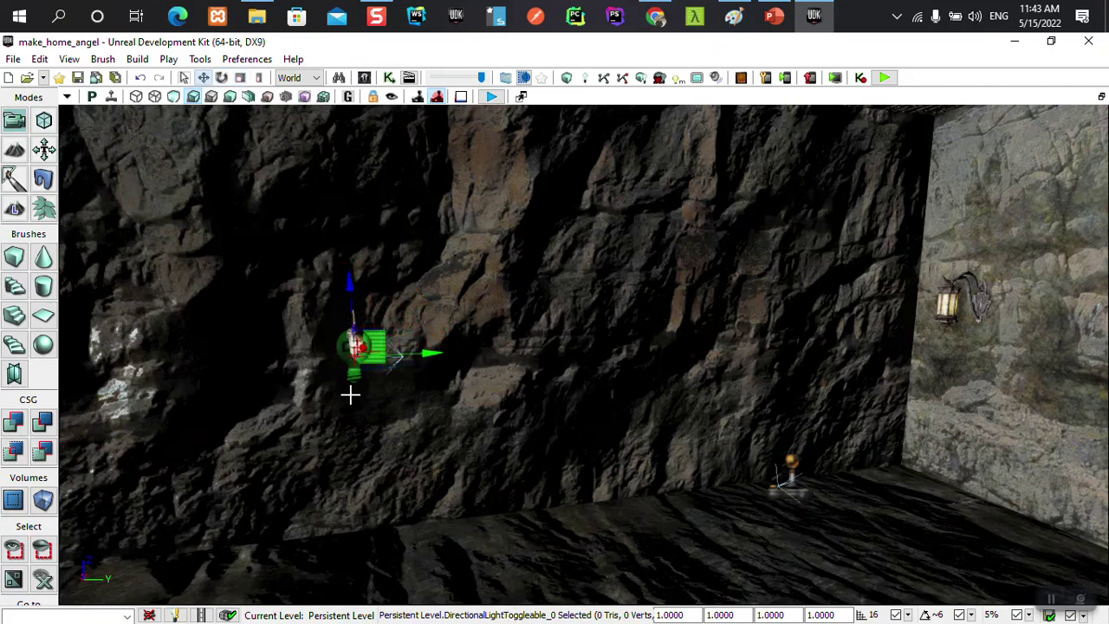
key(Delete)
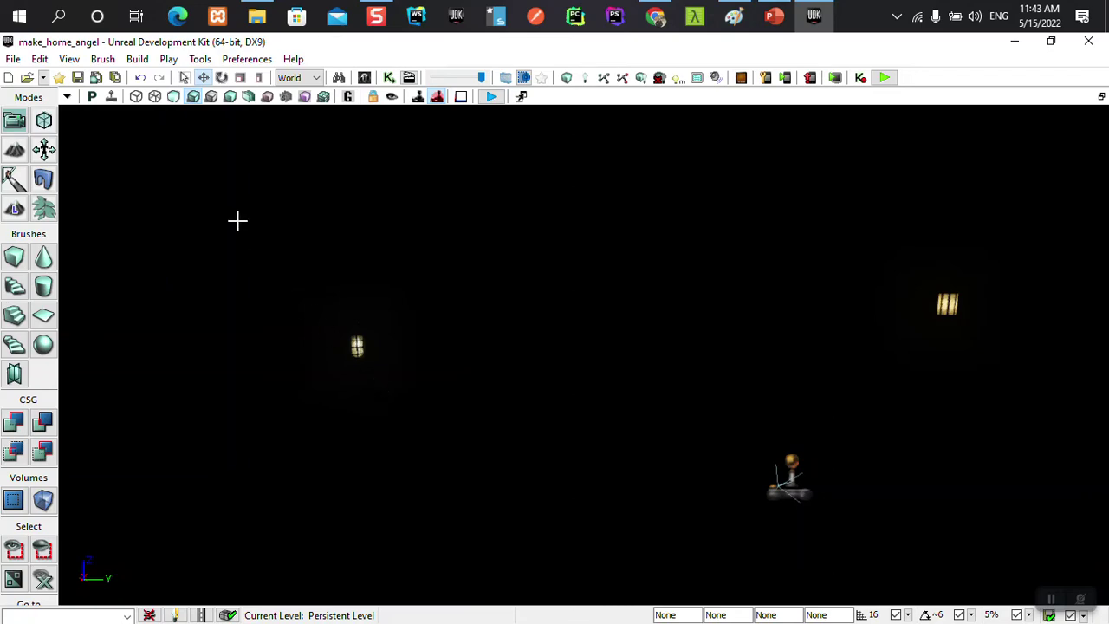
Step: Choose the plain PointLight class under Lights > PointLights in the Actor Classes browser
click(364, 77)
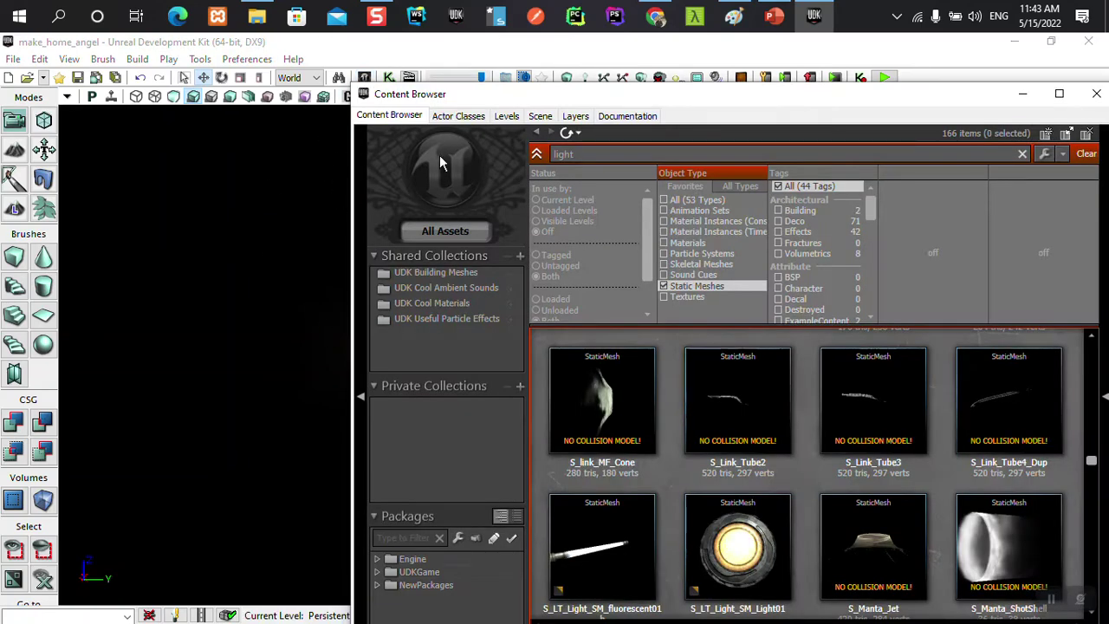
click(449, 117)
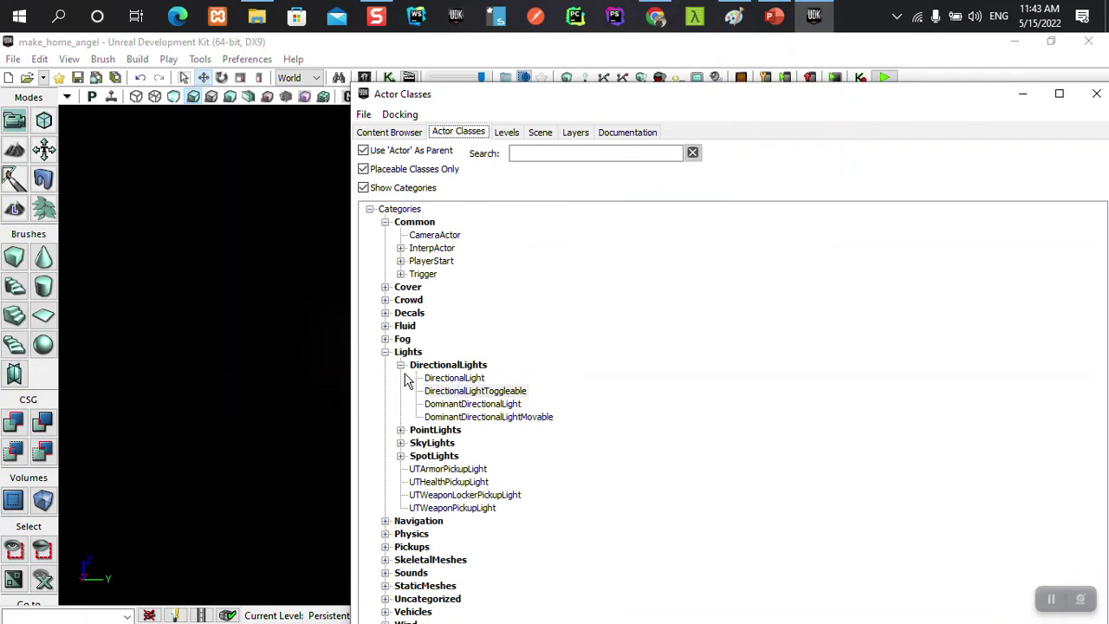
click(401, 367)
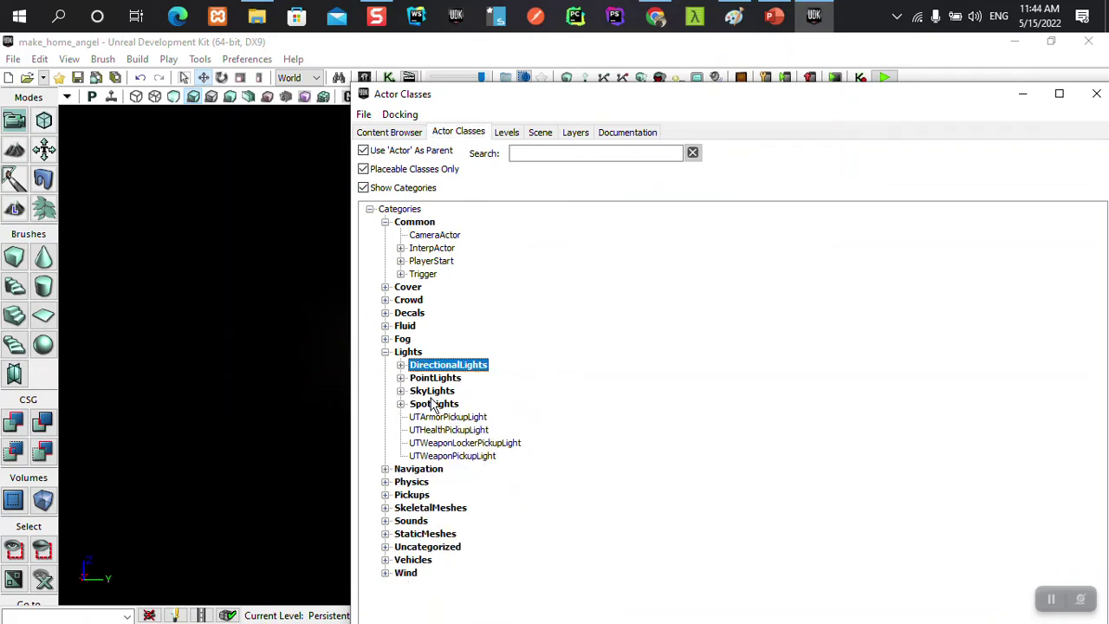
click(401, 379)
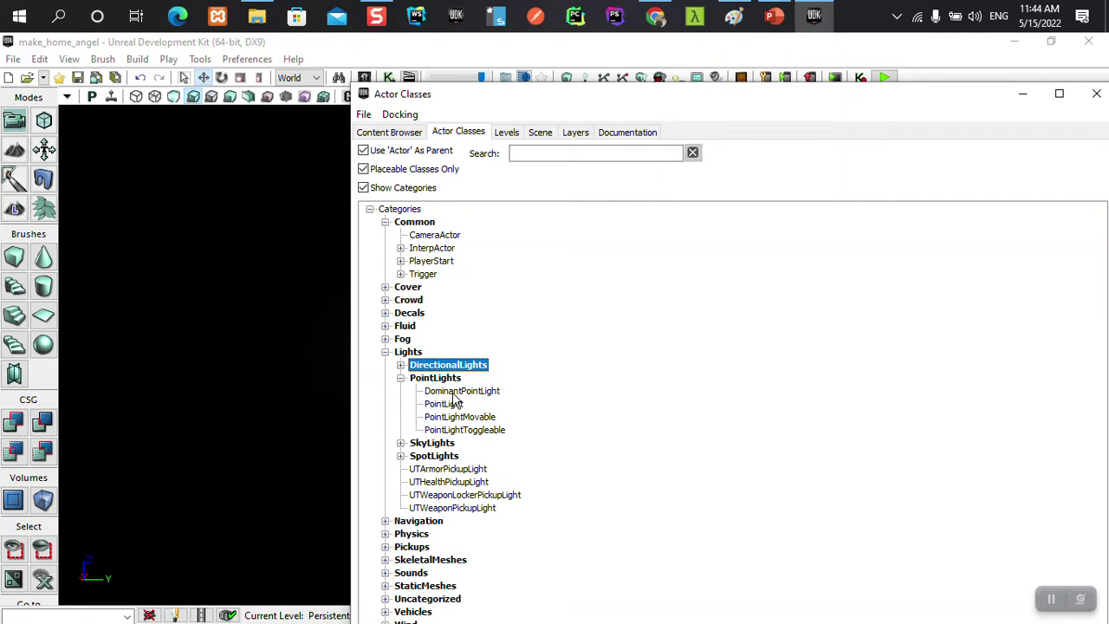
click(447, 392)
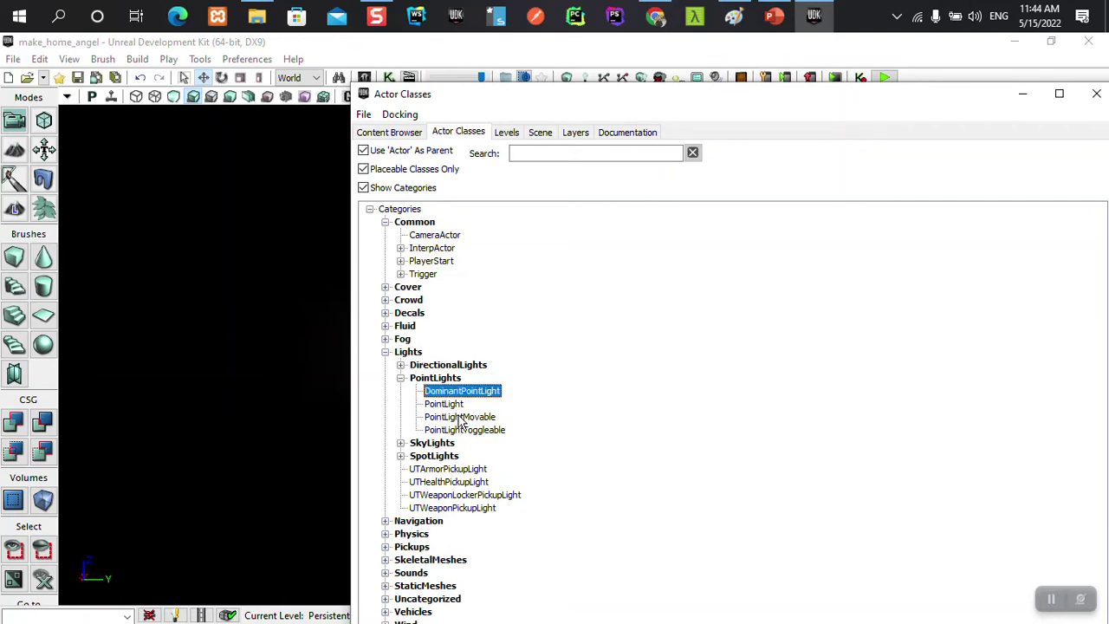
click(446, 406)
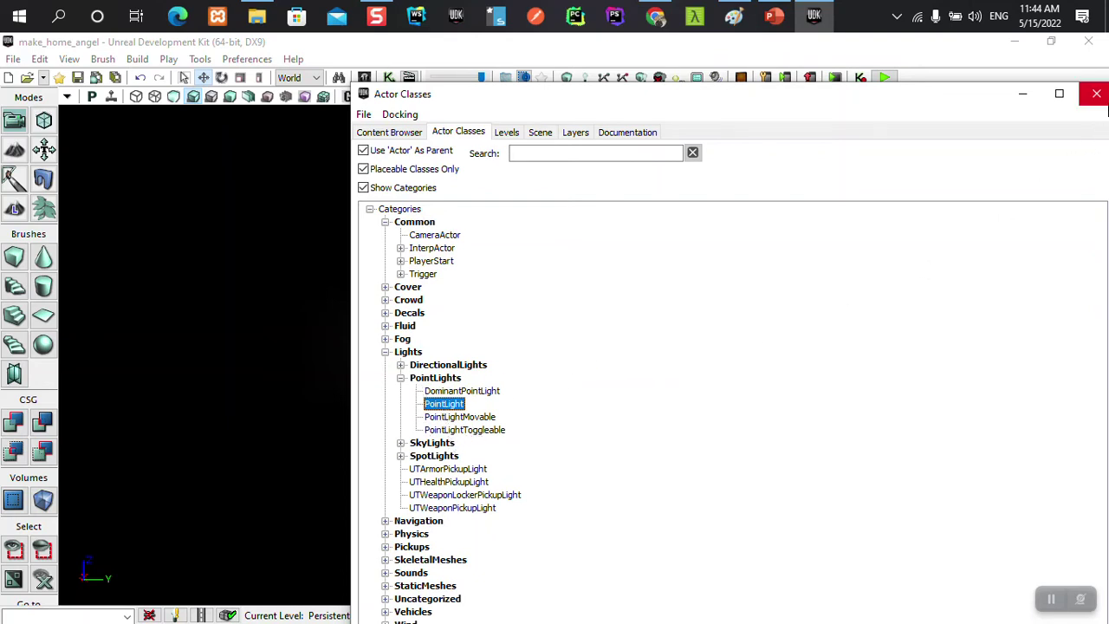
click(1096, 93)
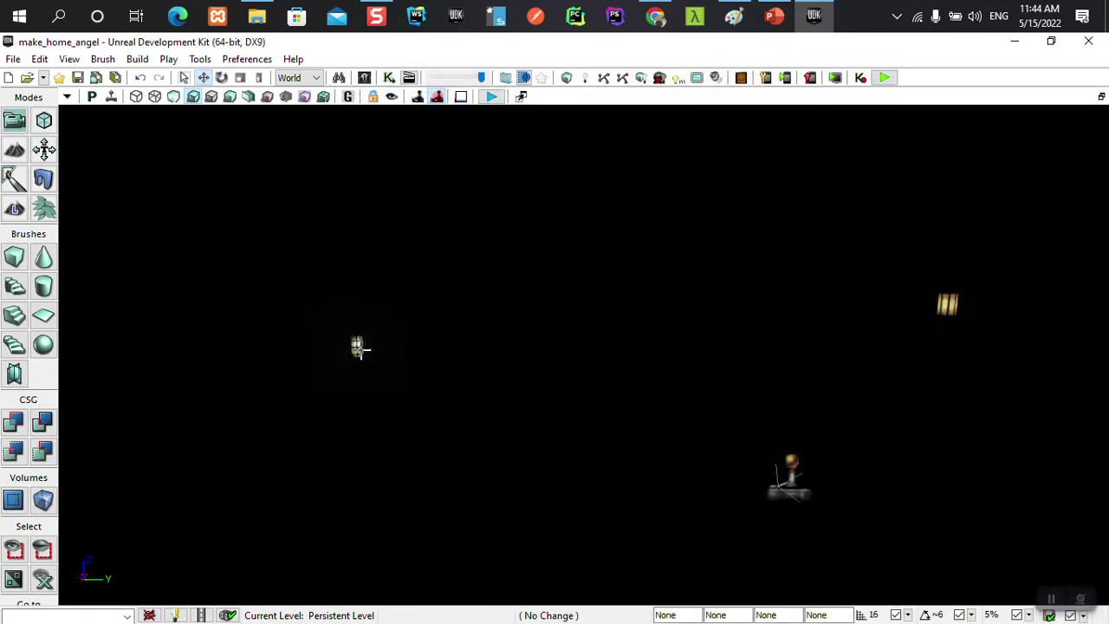
Step: Add a PointLight at the wall lantern and move it along the wall toward the lantern
right_click(354, 347)
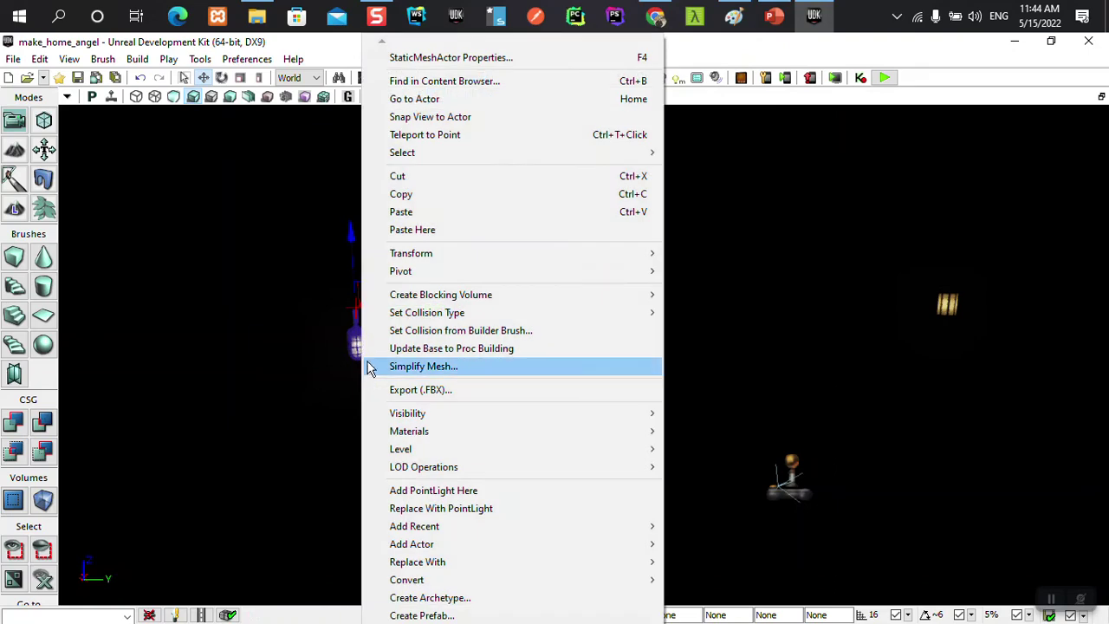
click(416, 500)
mouse_move(471, 436)
right_down()
mouse_move(441, 418)
mouse_move(555, 364)
mouse_move(485, 381)
right_up()
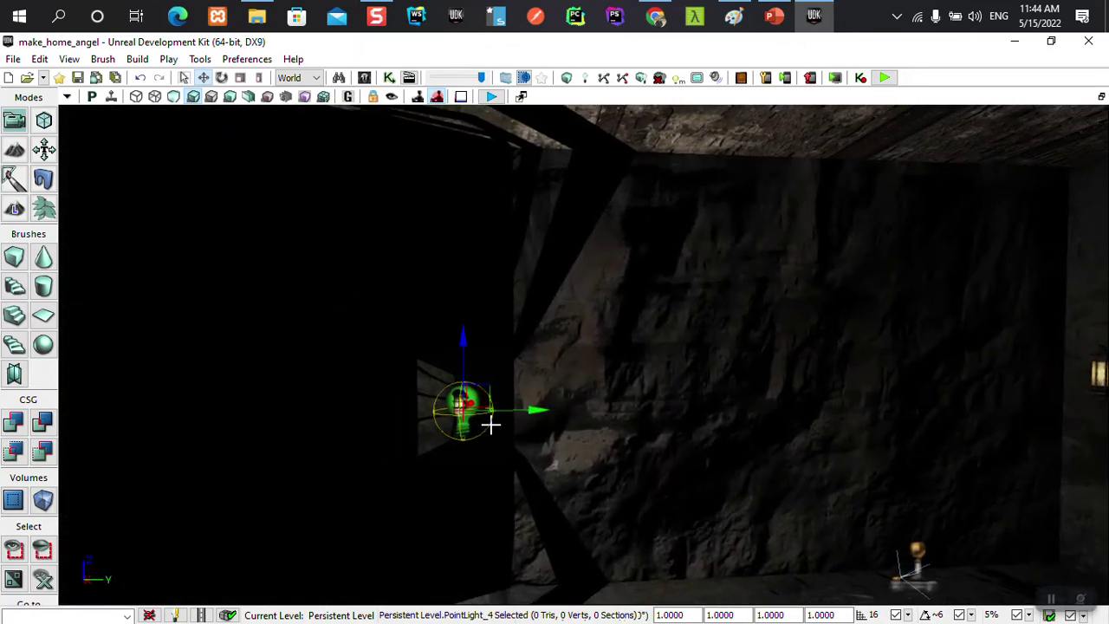
mouse_move(537, 408)
mouse_down()
mouse_move(551, 406)
mouse_move(485, 443)
mouse_up()
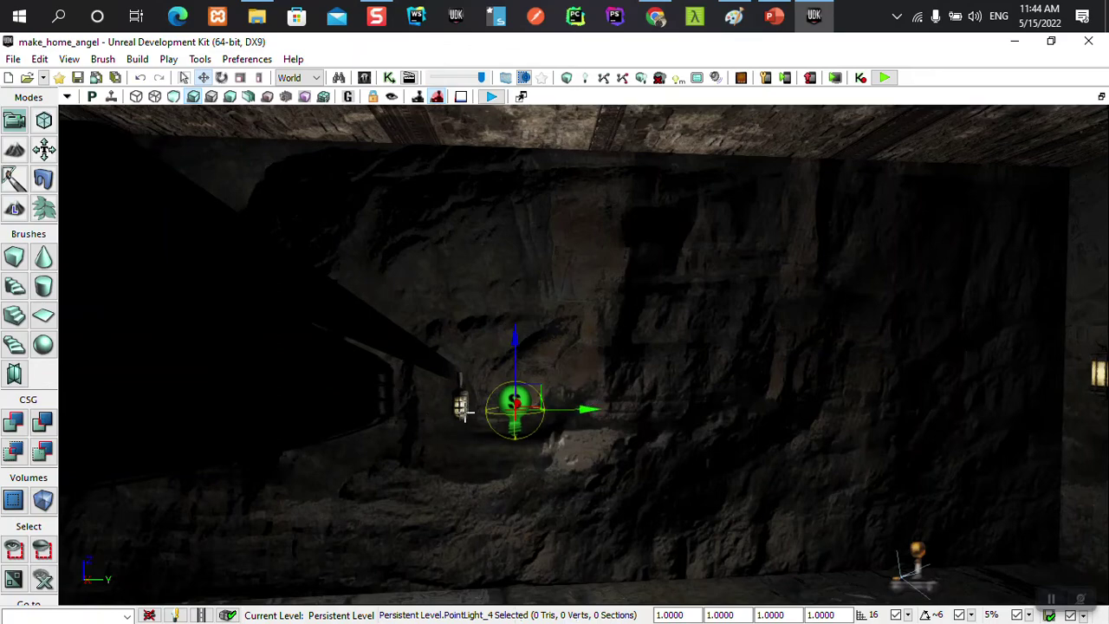
scroll(520, 409, up, 3)
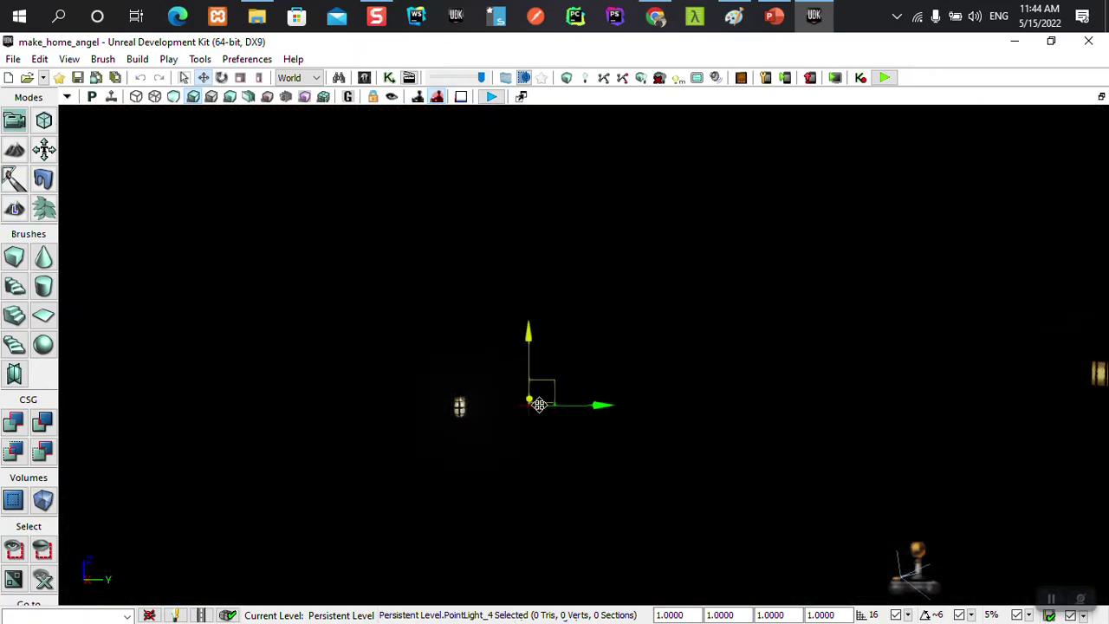
scroll(512, 404, down, 3)
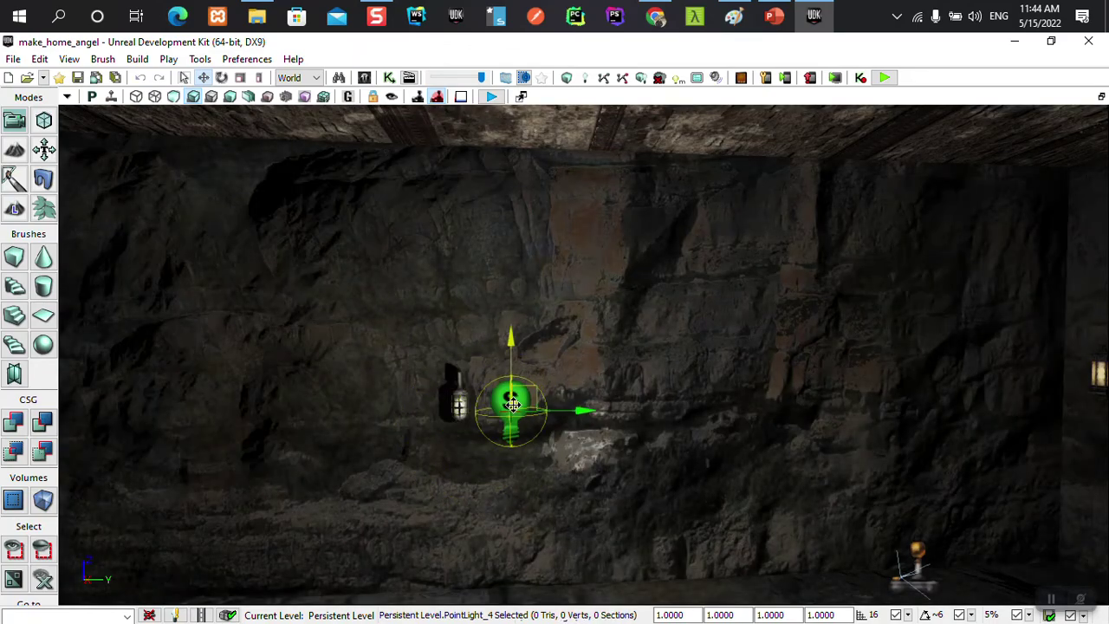
drag(585, 411, 535, 414)
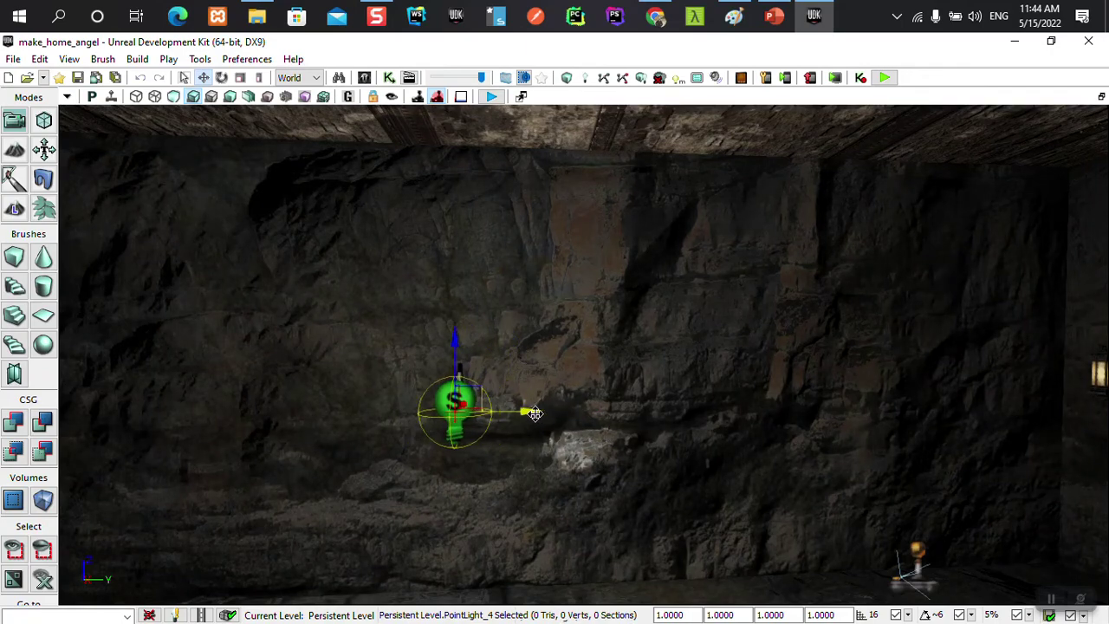
Step: Reframe the view down the corridor to face the rock wall beside the new light
scroll(546, 438, up, 1)
scroll(554, 444, up, 1)
scroll(566, 448, up, 1)
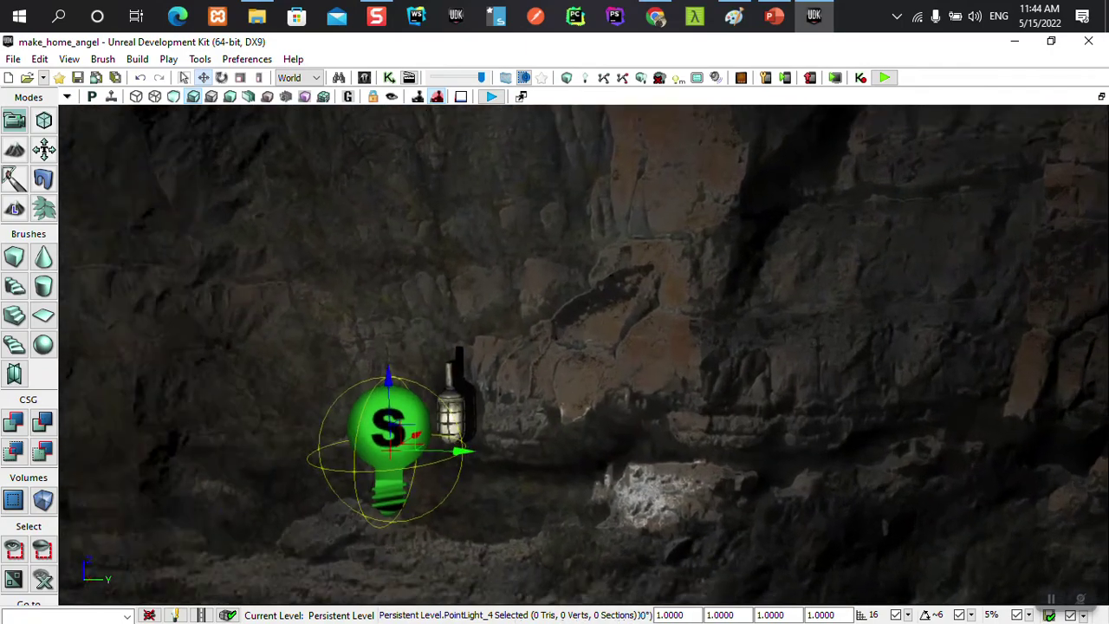
mouse_move(567, 448)
mouse_down()
mouse_move(485, 485)
mouse_move(534, 413)
mouse_move(637, 416)
mouse_up()
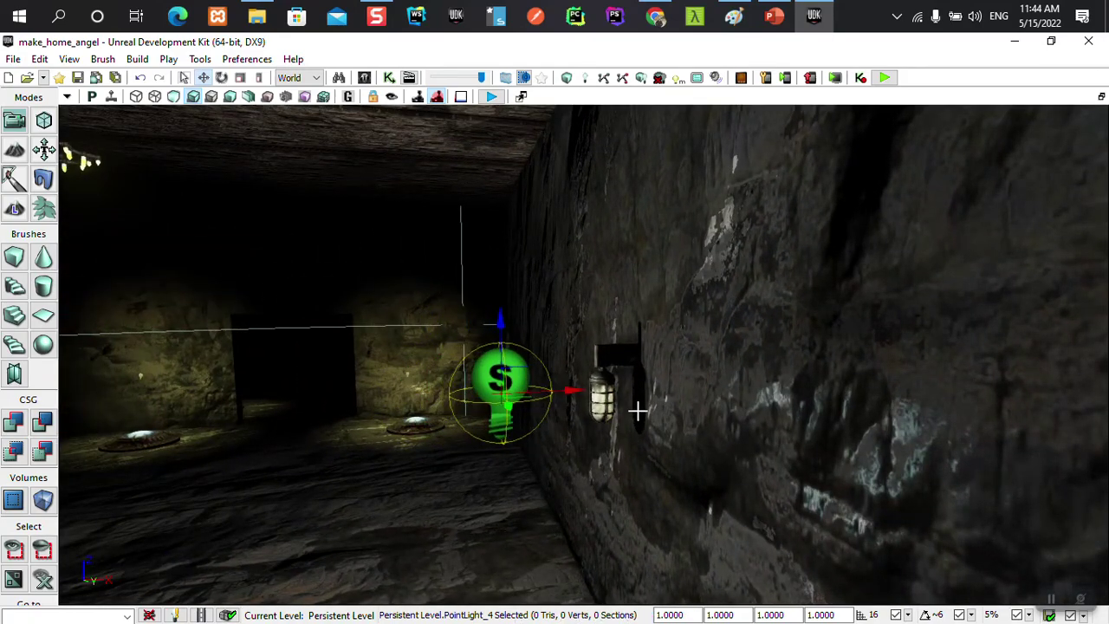
mouse_move(606, 460)
mouse_down()
mouse_move(555, 520)
mouse_move(584, 465)
mouse_up()
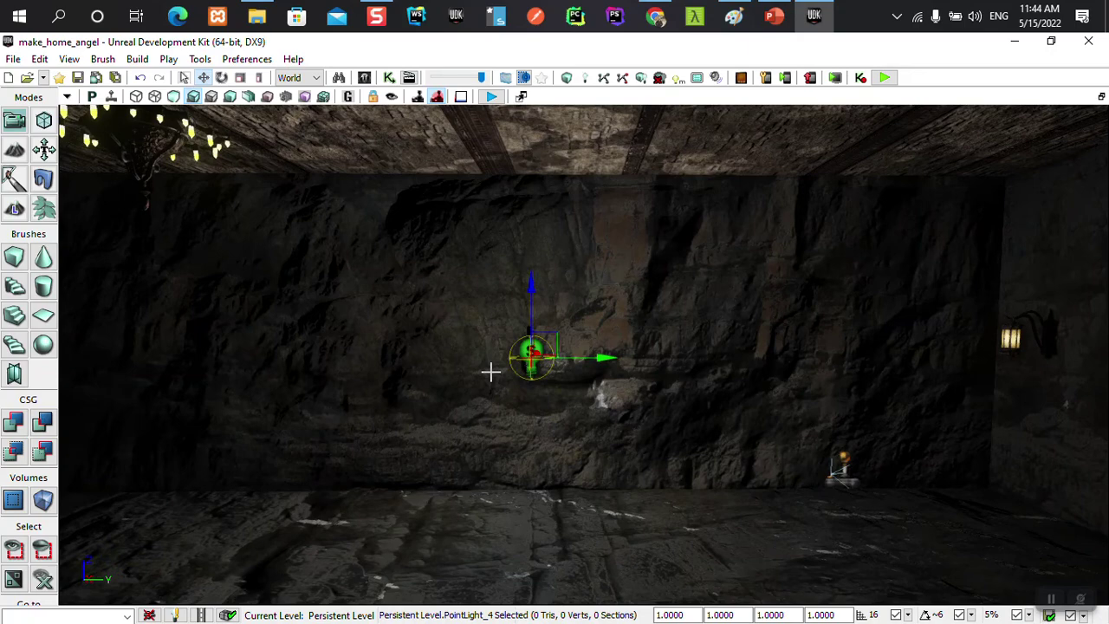
mouse_move(497, 366)
mouse_down()
mouse_move(561, 375)
mouse_move(548, 388)
mouse_up()
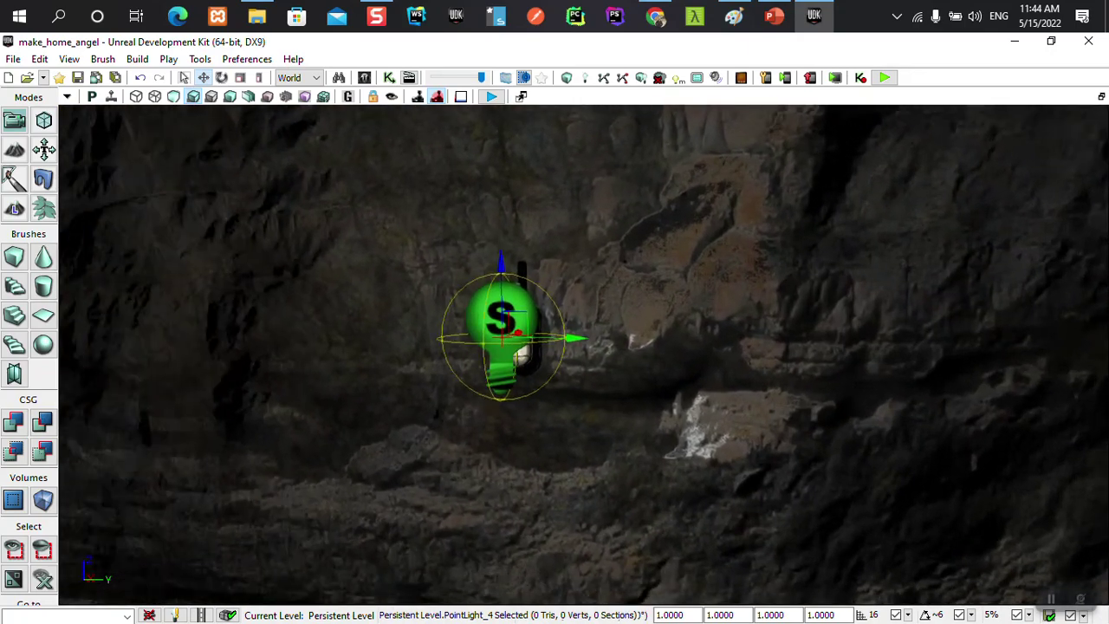
Step: Set the new point light's Radius to 512 and pick a pale yellow Light Color
double_click(515, 311)
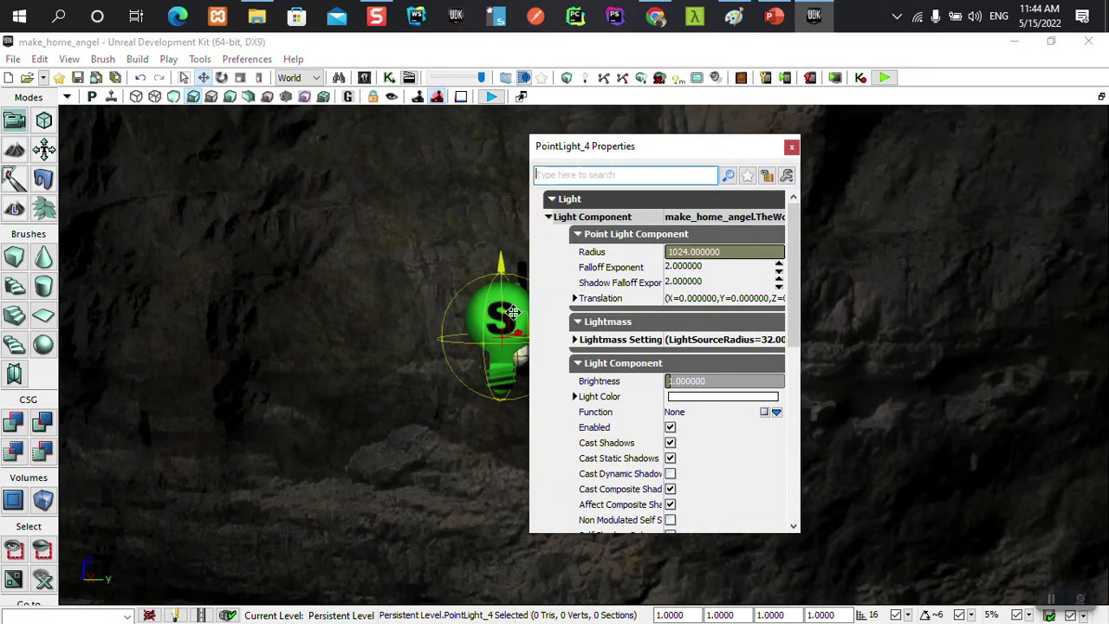
click(696, 252)
text(5)
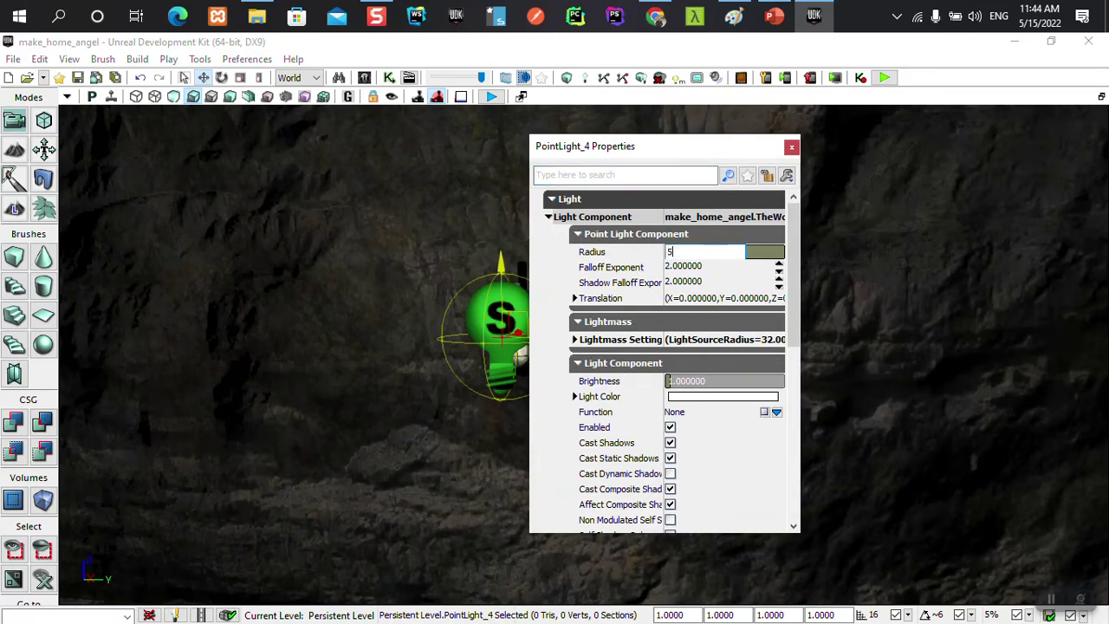
text(12)
key(Return)
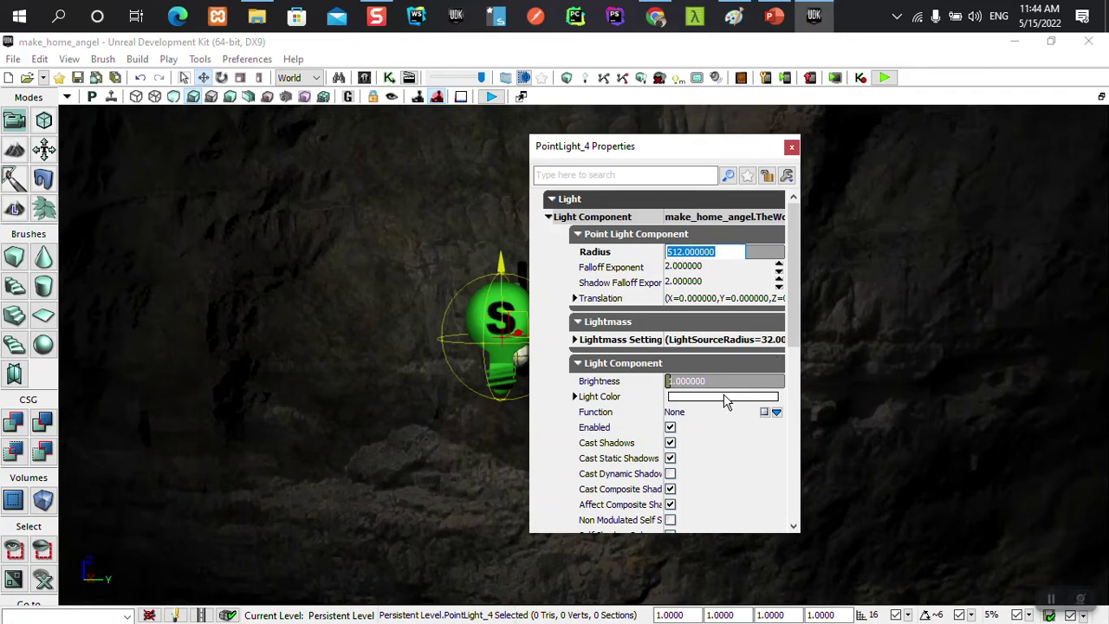
click(724, 396)
click(557, 310)
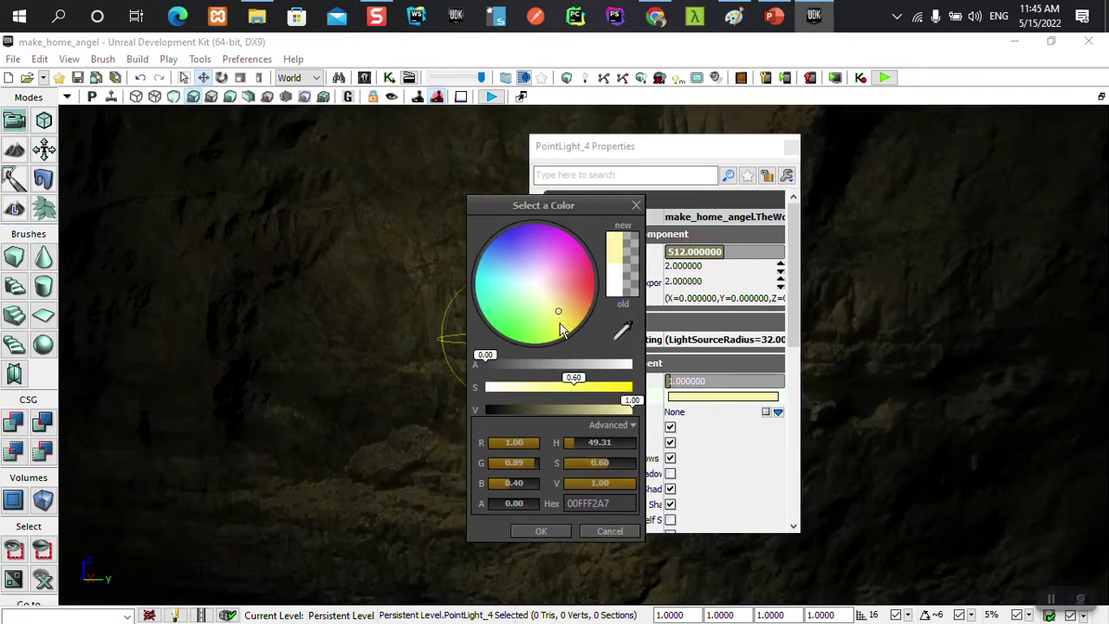
click(638, 205)
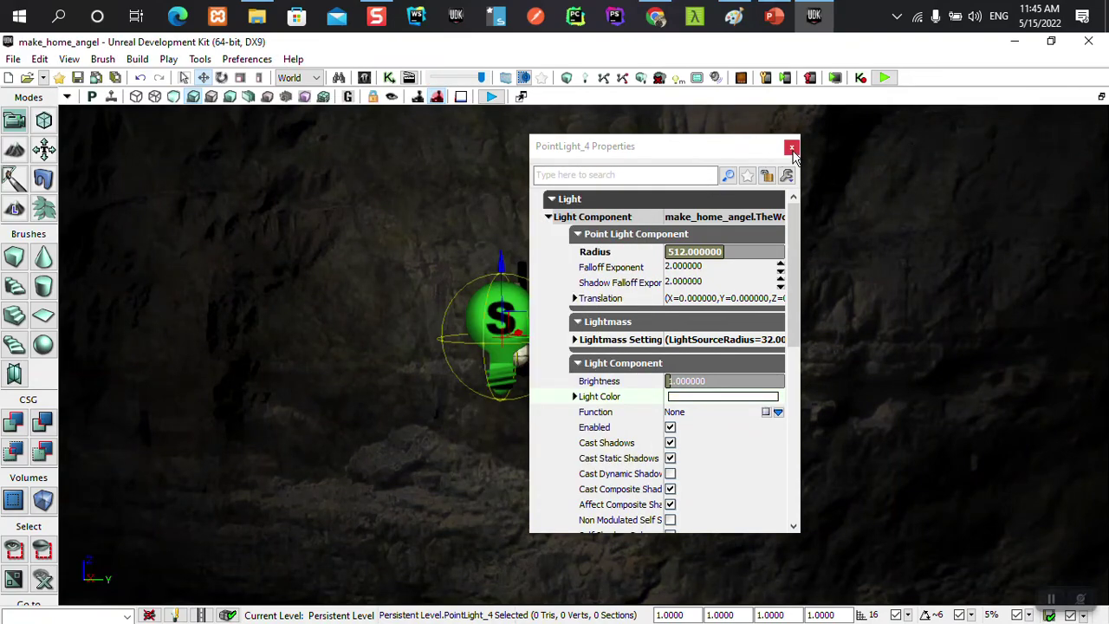
click(790, 146)
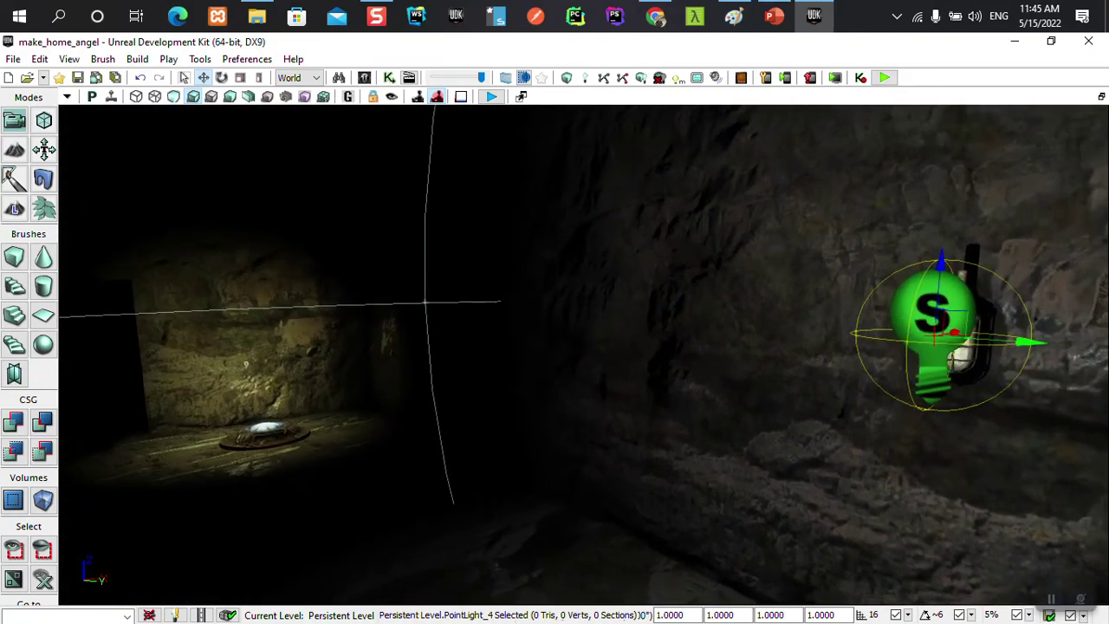
Step: Reapply a warm pale yellow Light Color to the point light
right_drag(766, 324, 679, 324)
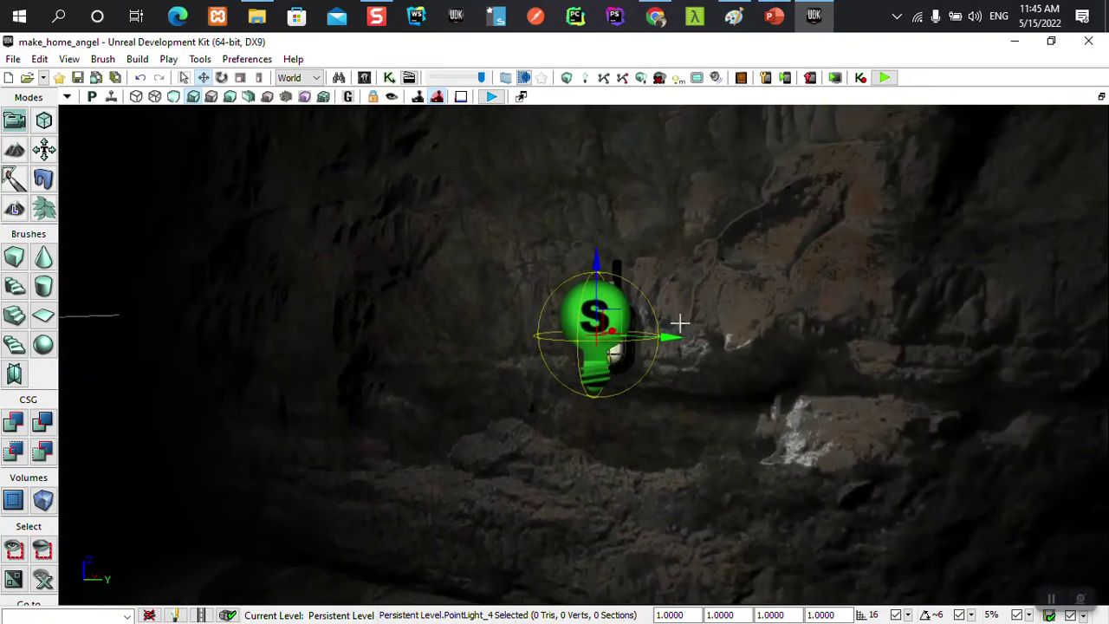
double_click(637, 320)
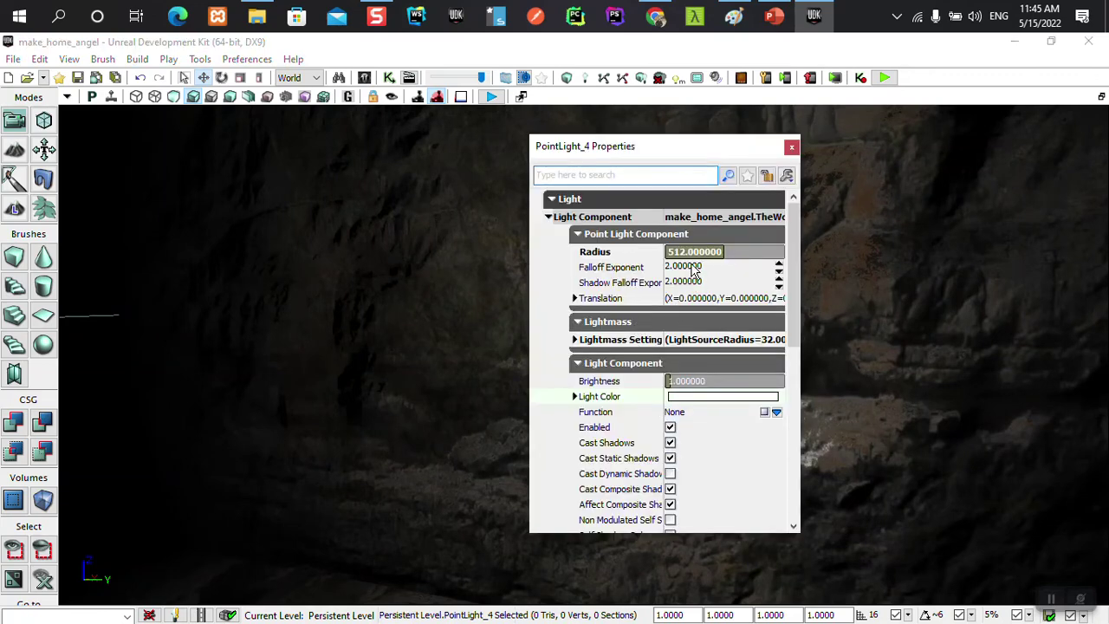
click(697, 396)
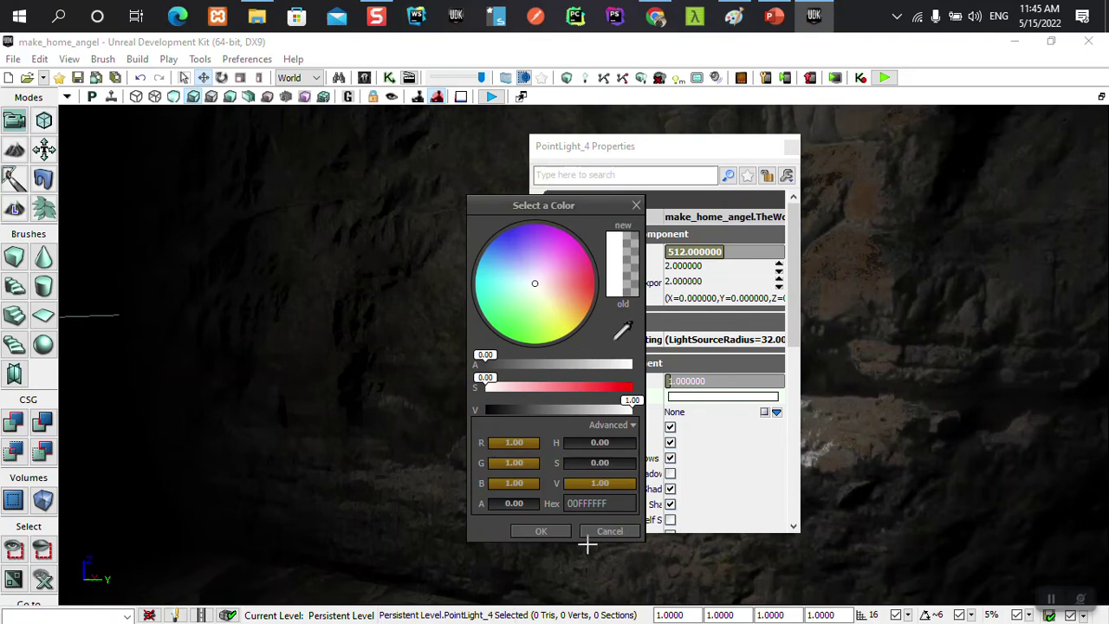
click(547, 309)
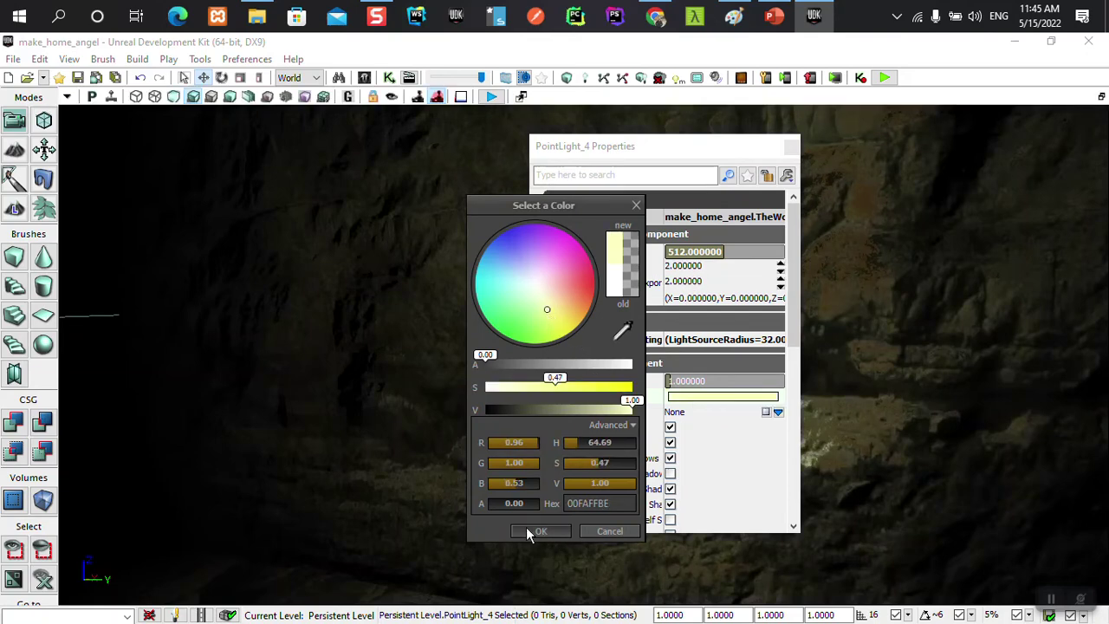
click(528, 530)
click(791, 146)
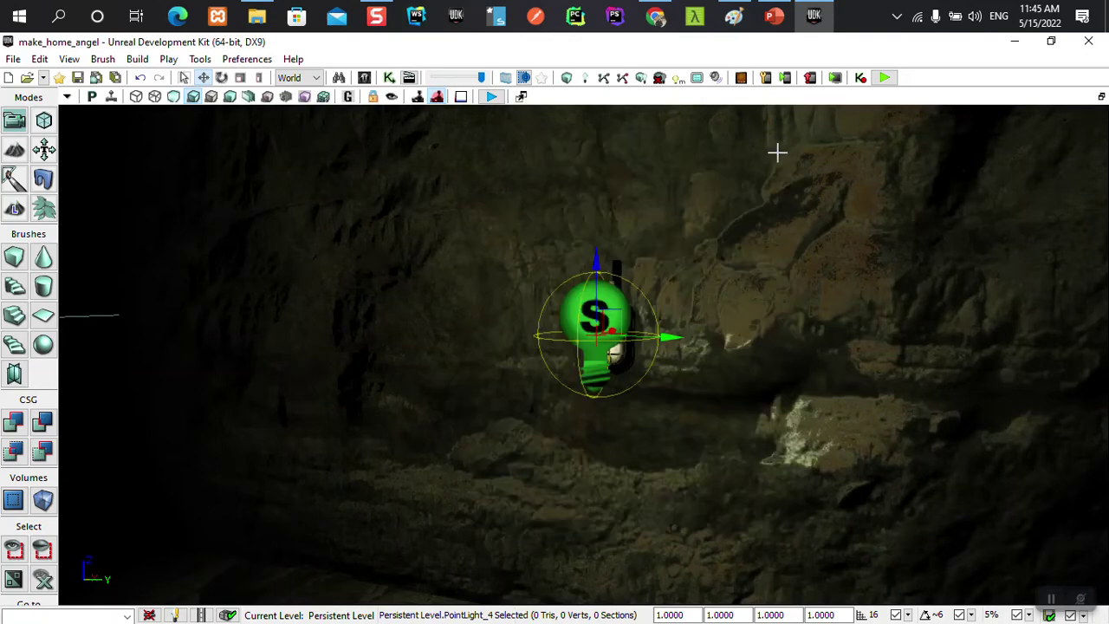
mouse_move(776, 152)
mouse_down()
mouse_move(745, 173)
mouse_move(744, 278)
mouse_move(832, 277)
mouse_move(701, 276)
mouse_up()
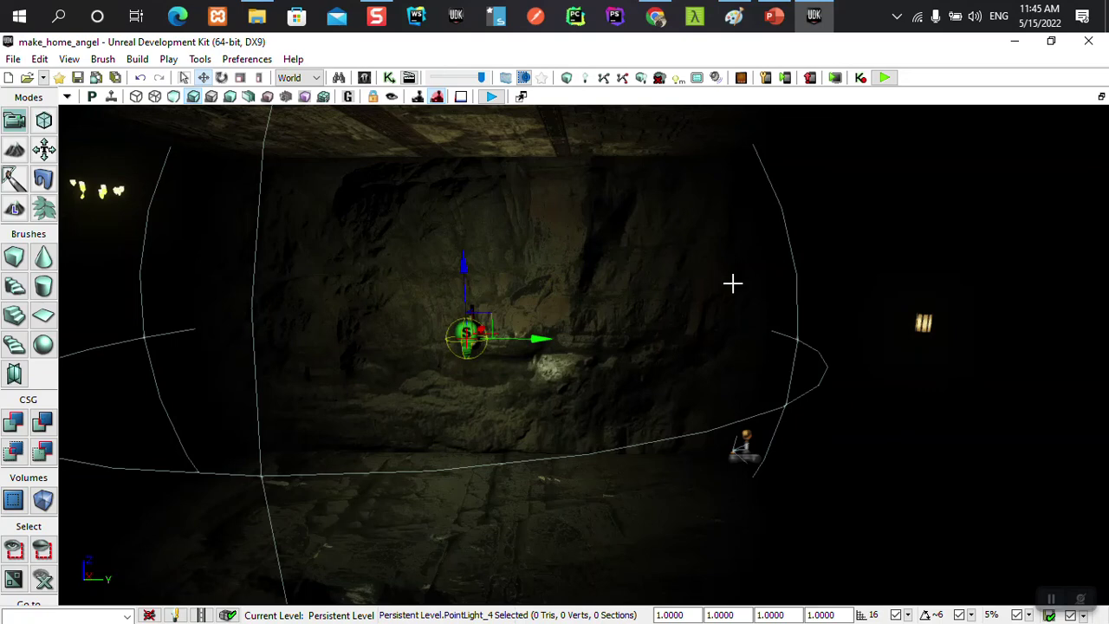
drag(733, 282, 732, 280)
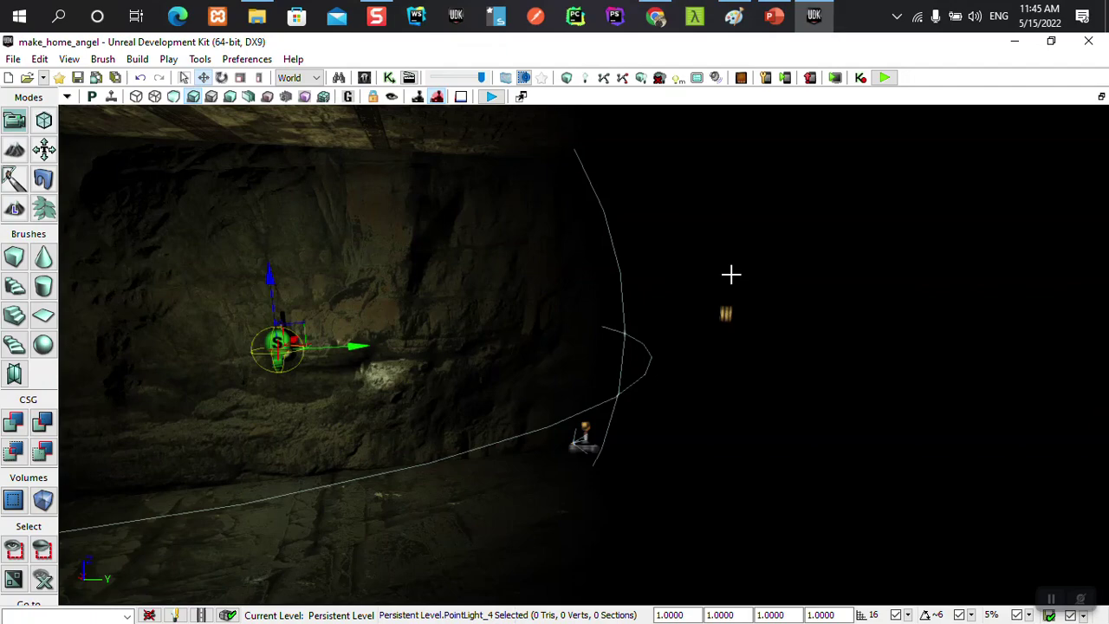
drag(601, 321, 609, 305)
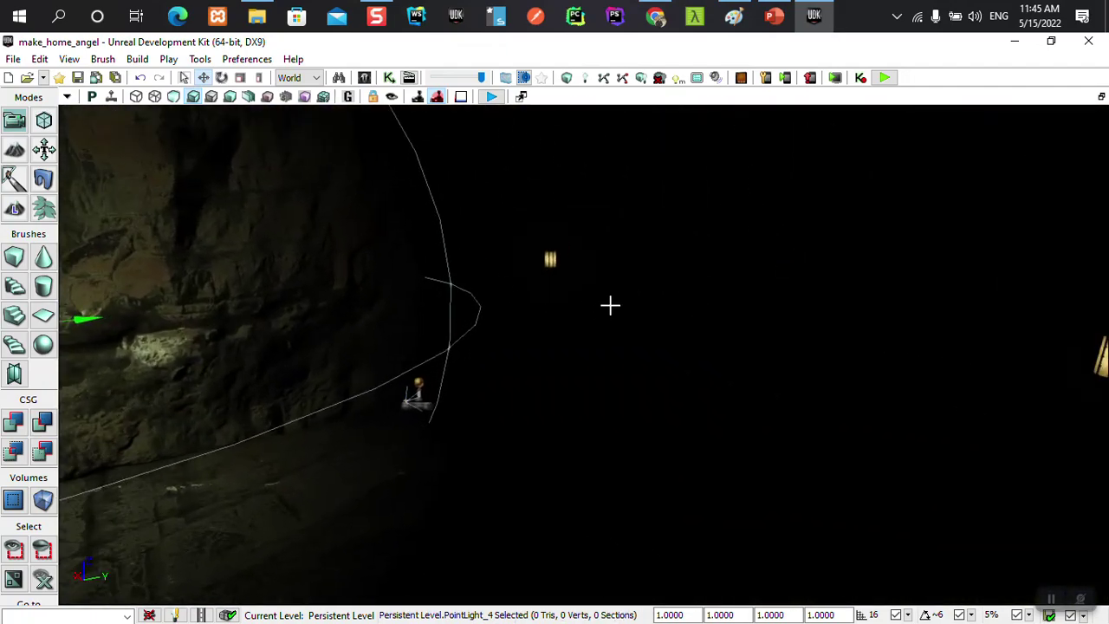